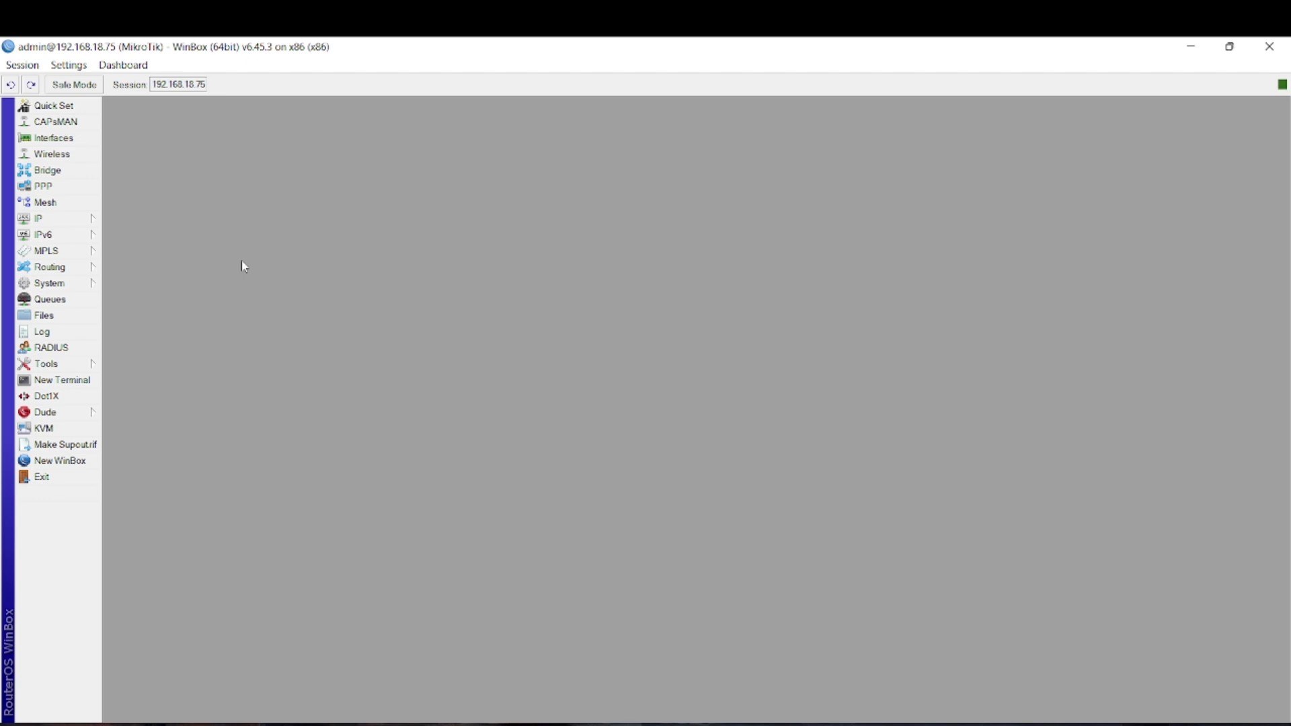
# - Open the router's DHCP Client list and examine the ether1 entry's IP address and status
pyautogui.click(67, 219)
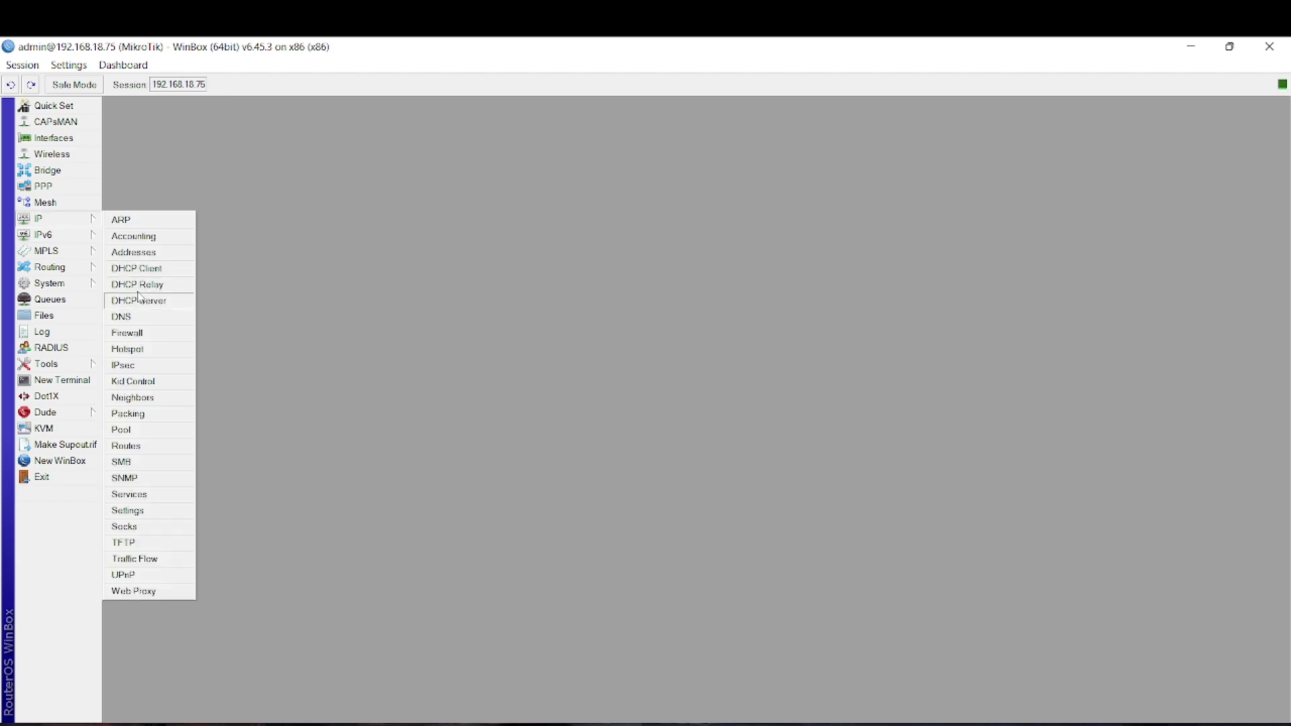
pyautogui.click(144, 270)
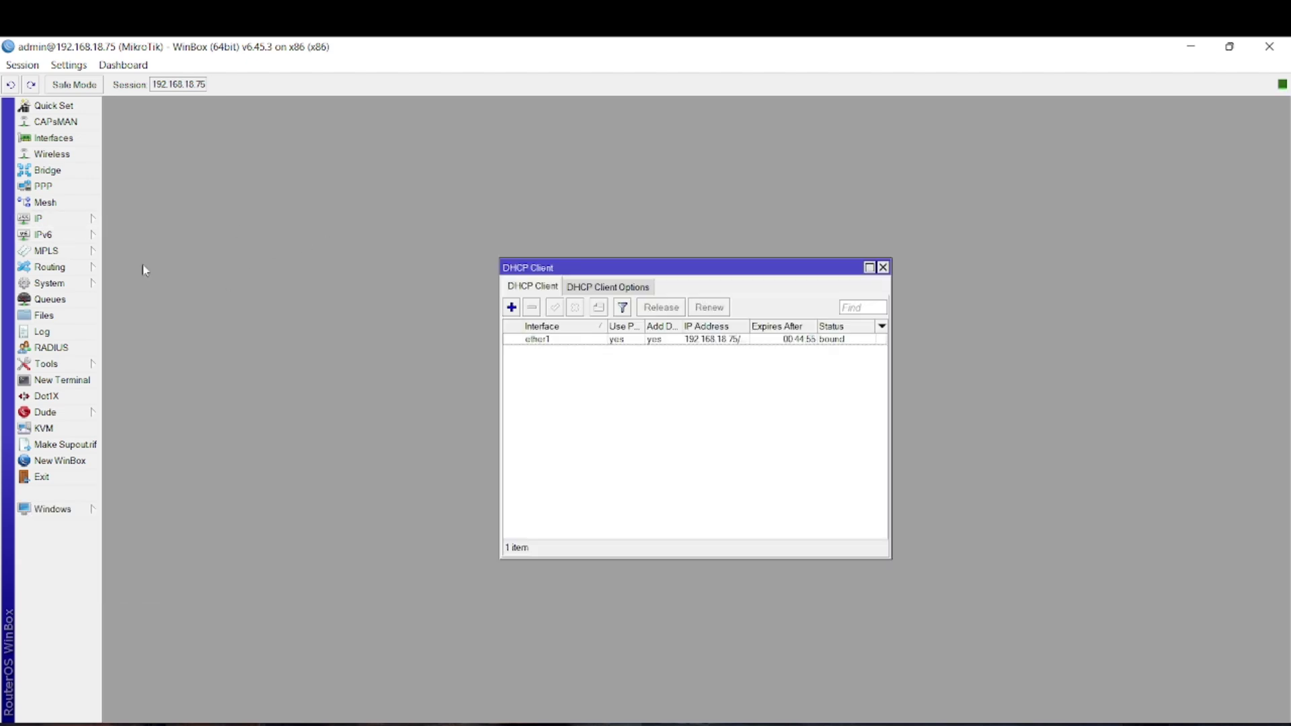
pyautogui.click(734, 340)
pyautogui.click(609, 390)
pyautogui.click(711, 344)
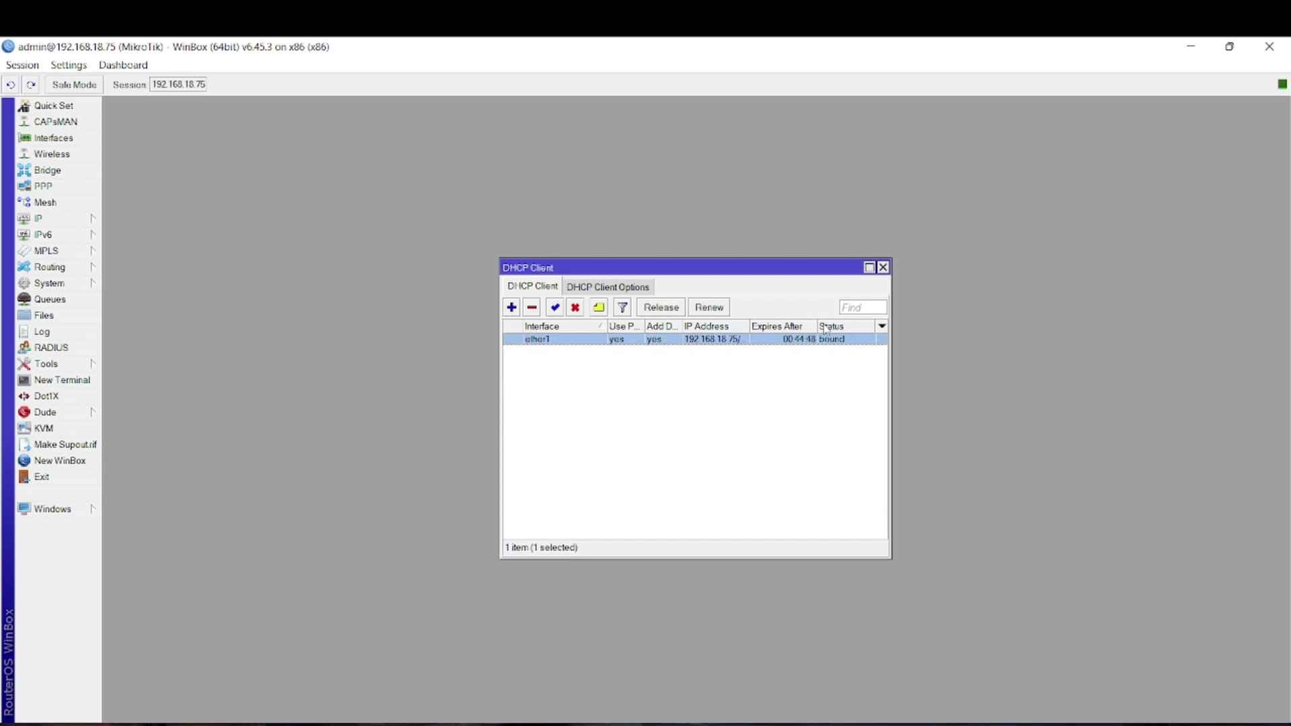
pyautogui.click(544, 341)
# - Open the router's DNS settings and examine the configured Servers entry
pyautogui.press('super+plus')
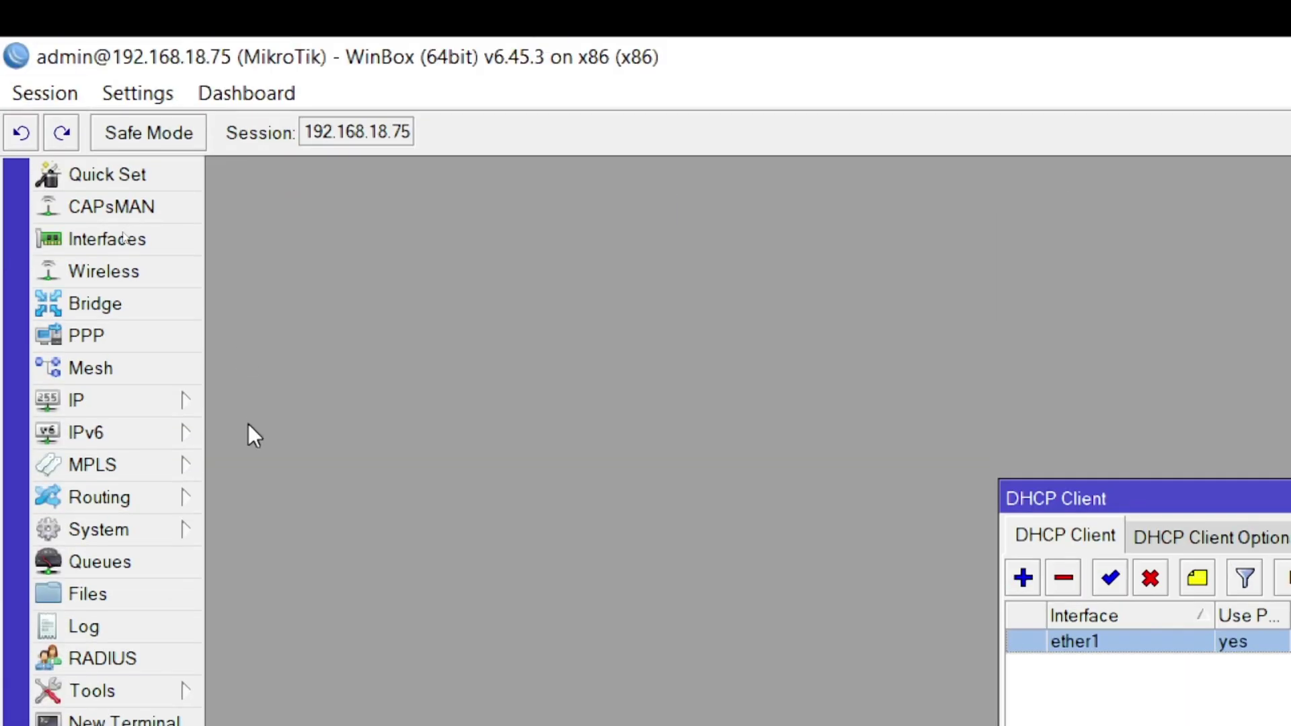
pyautogui.click(64, 397)
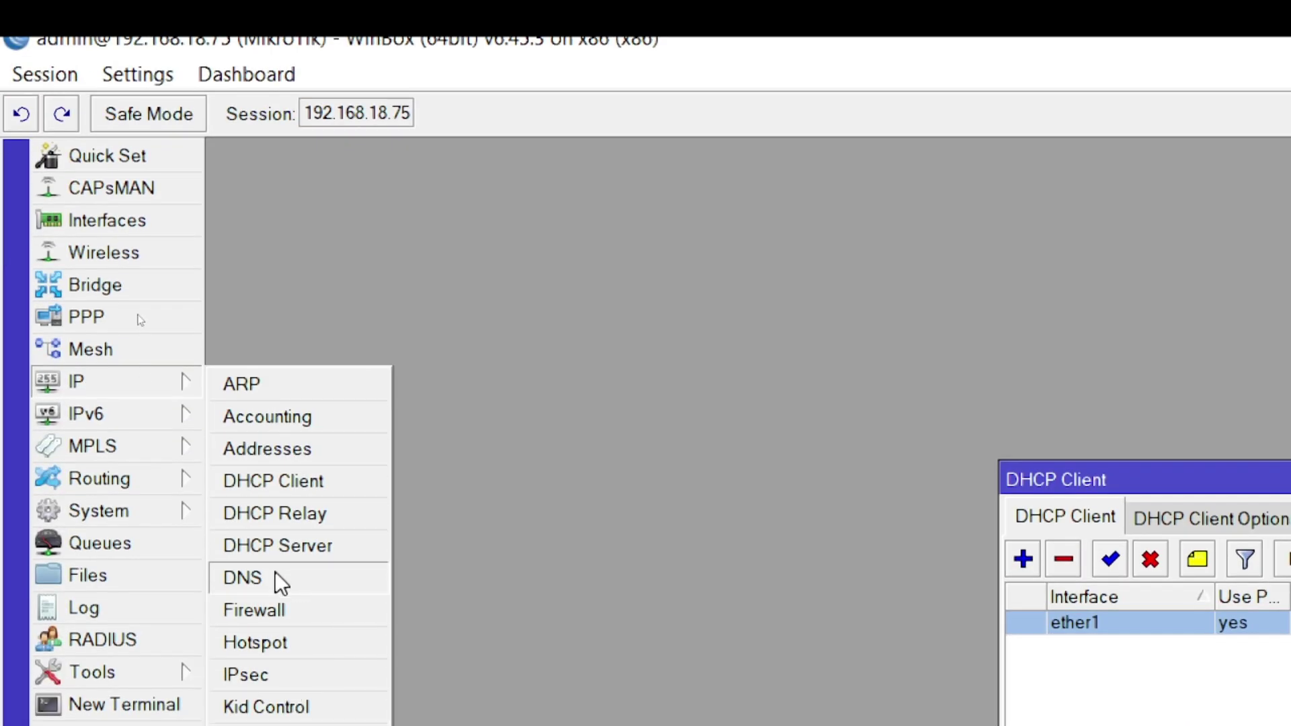
pyautogui.click(276, 592)
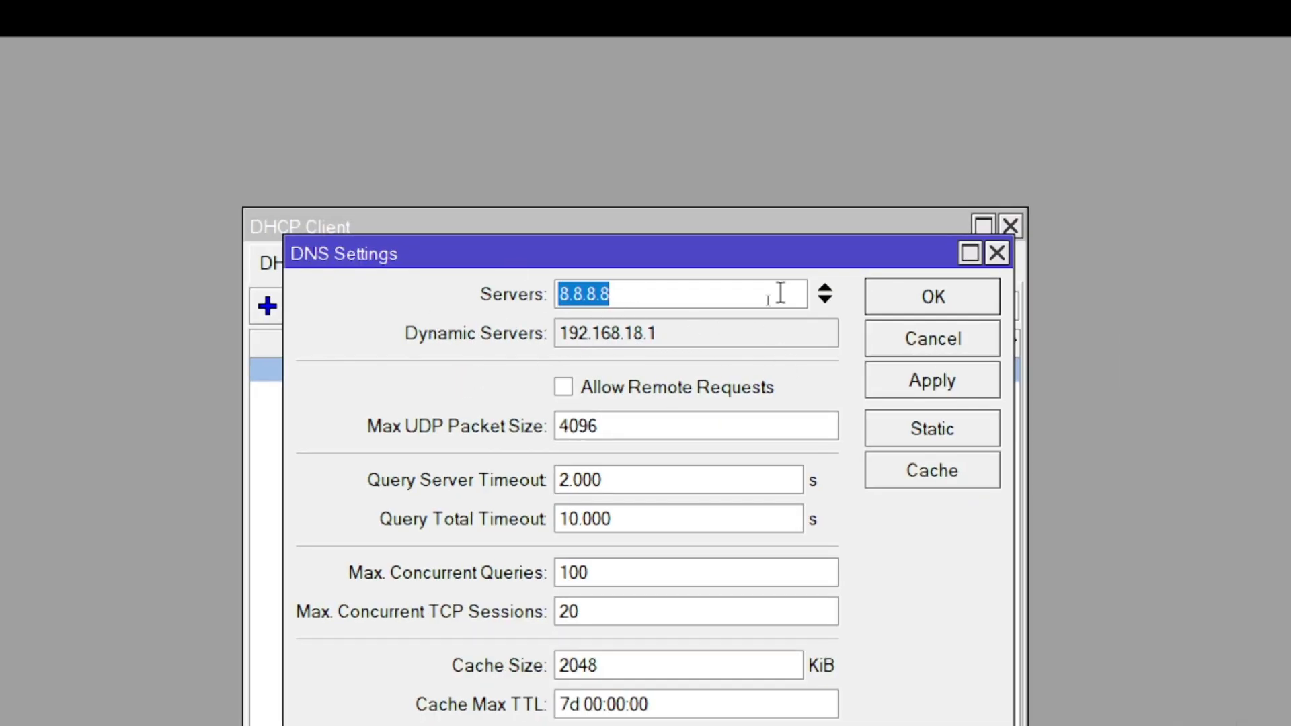
pyautogui.click(727, 296)
pyautogui.doubleClick(727, 296)
pyautogui.click(613, 296)
pyautogui.doubleClick(614, 296)
pyautogui.click(684, 293)
pyautogui.doubleClick(683, 293)
pyautogui.click(652, 291)
pyautogui.moveTo(615, 294); pyautogui.dragTo(522, 298)
pyautogui.click(616, 295)
pyautogui.click(696, 310)
pyautogui.doubleClick(656, 299)
pyautogui.click(625, 296)
pyautogui.moveTo(625, 295); pyautogui.dragTo(554, 297)
pyautogui.doubleClick(630, 294)
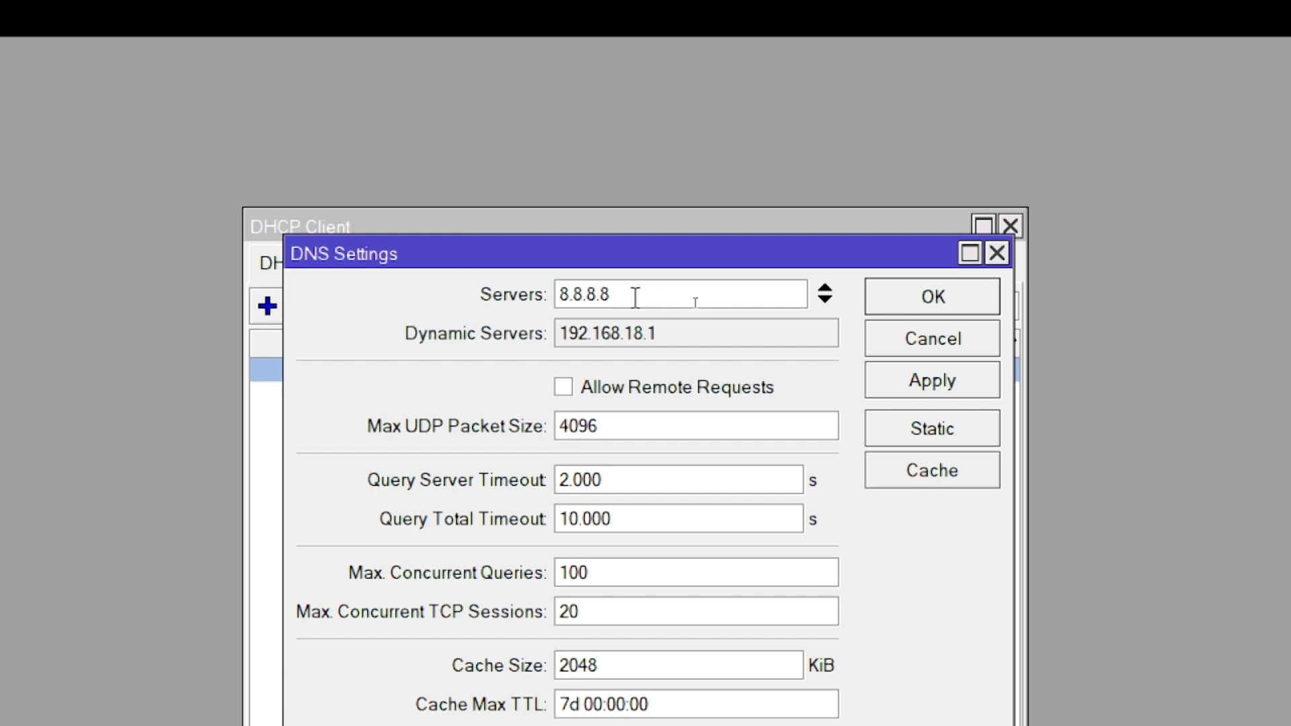
pyautogui.doubleClick(636, 299)
pyautogui.doubleClick(621, 291)
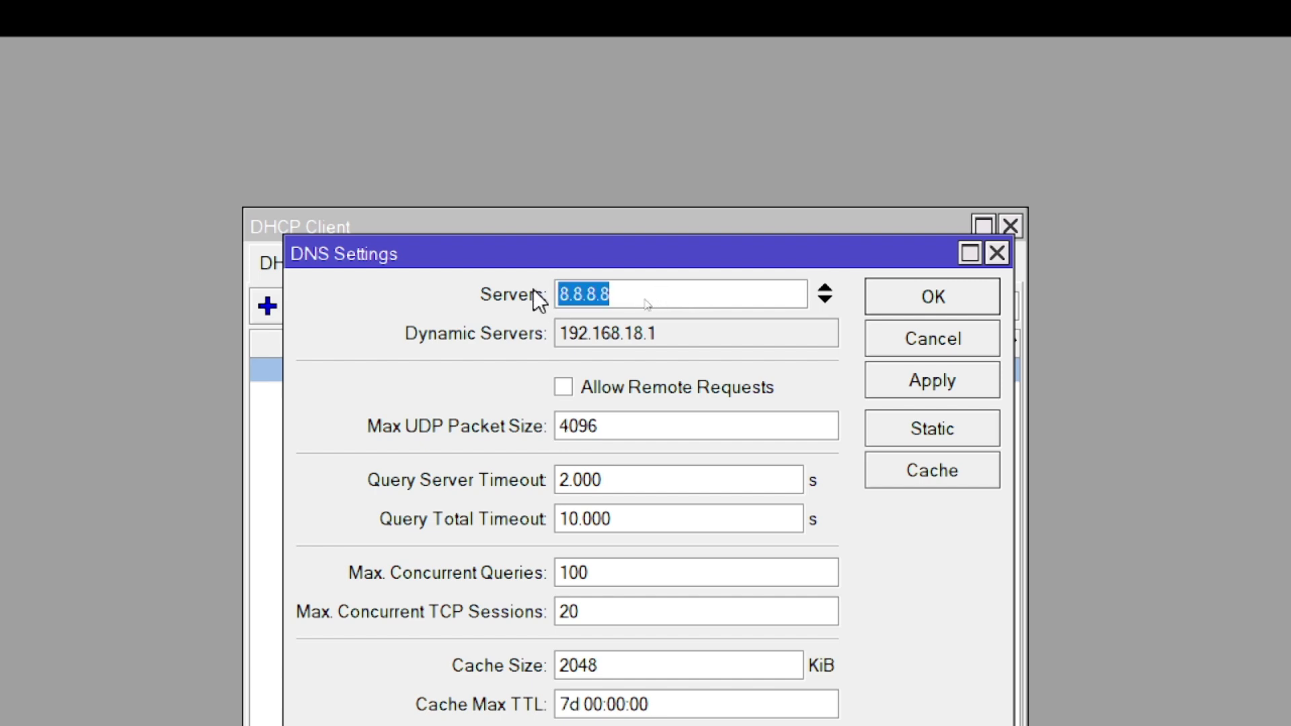
pyautogui.doubleClick(625, 294)
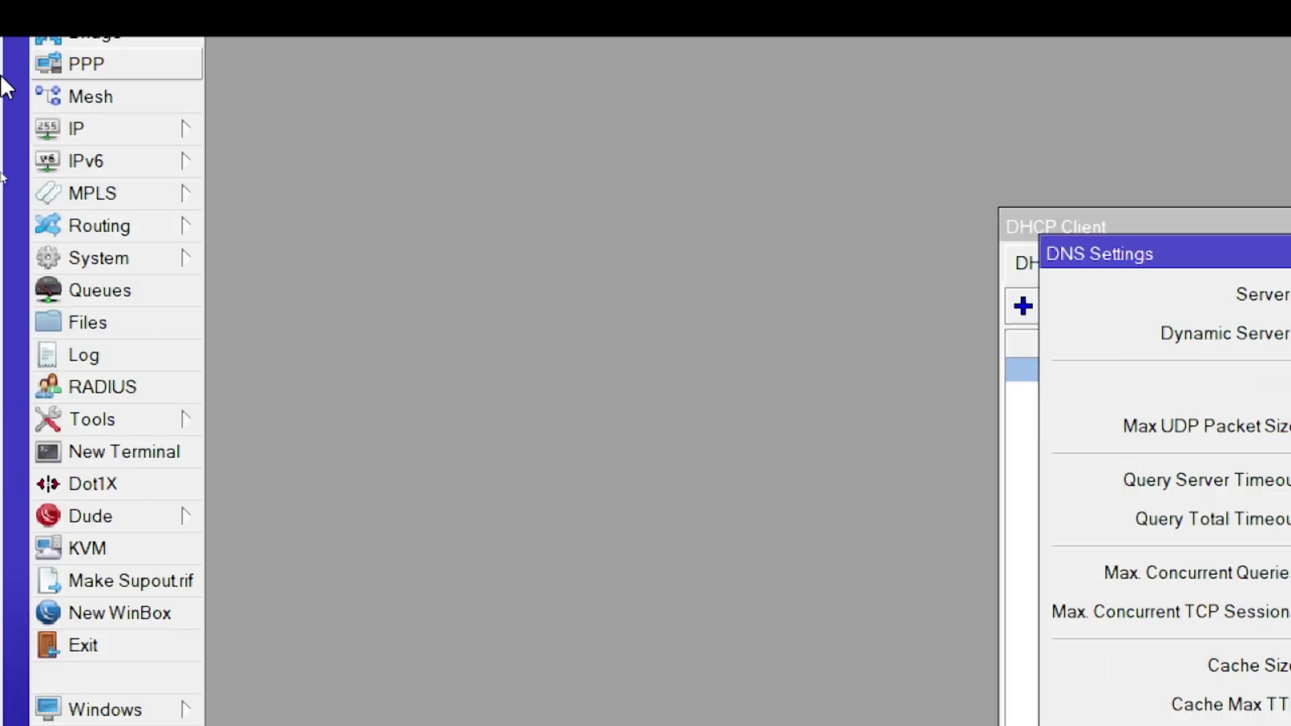
# - Open the IP address list, inspect the ether2 address entry's details, and close the entry
pyautogui.click(131, 355)
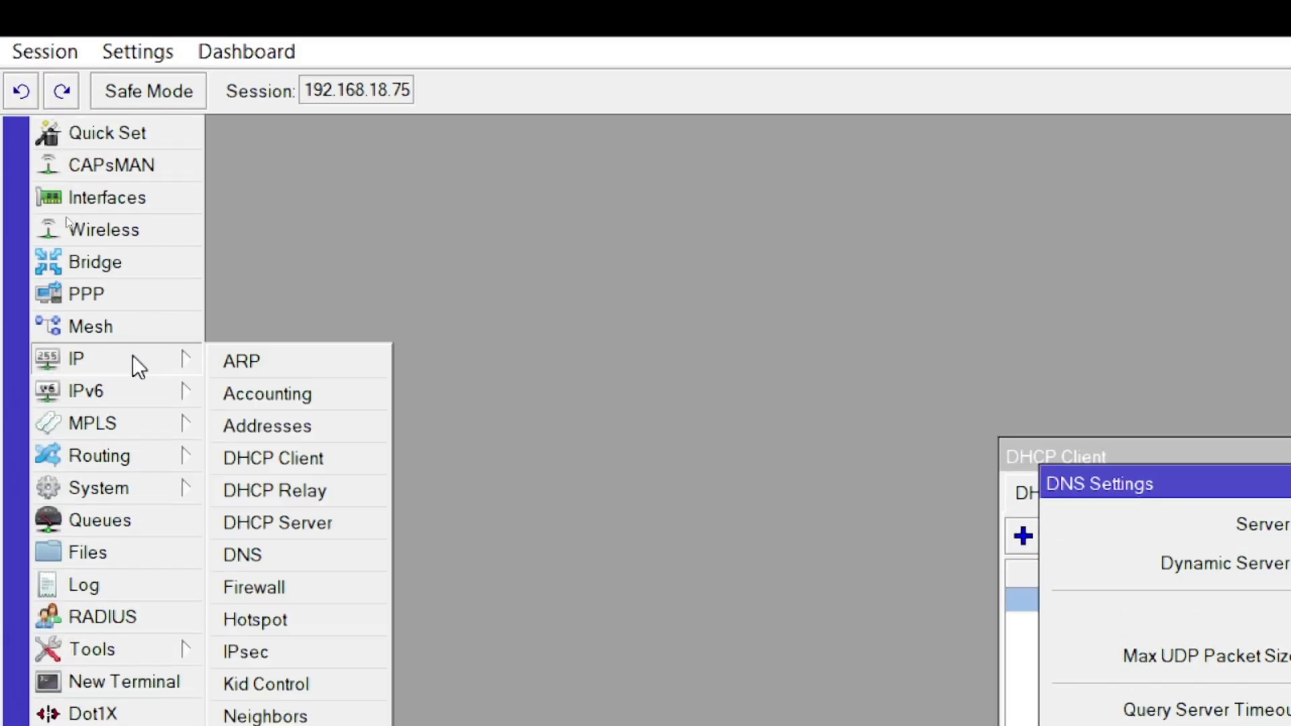
pyautogui.click(293, 430)
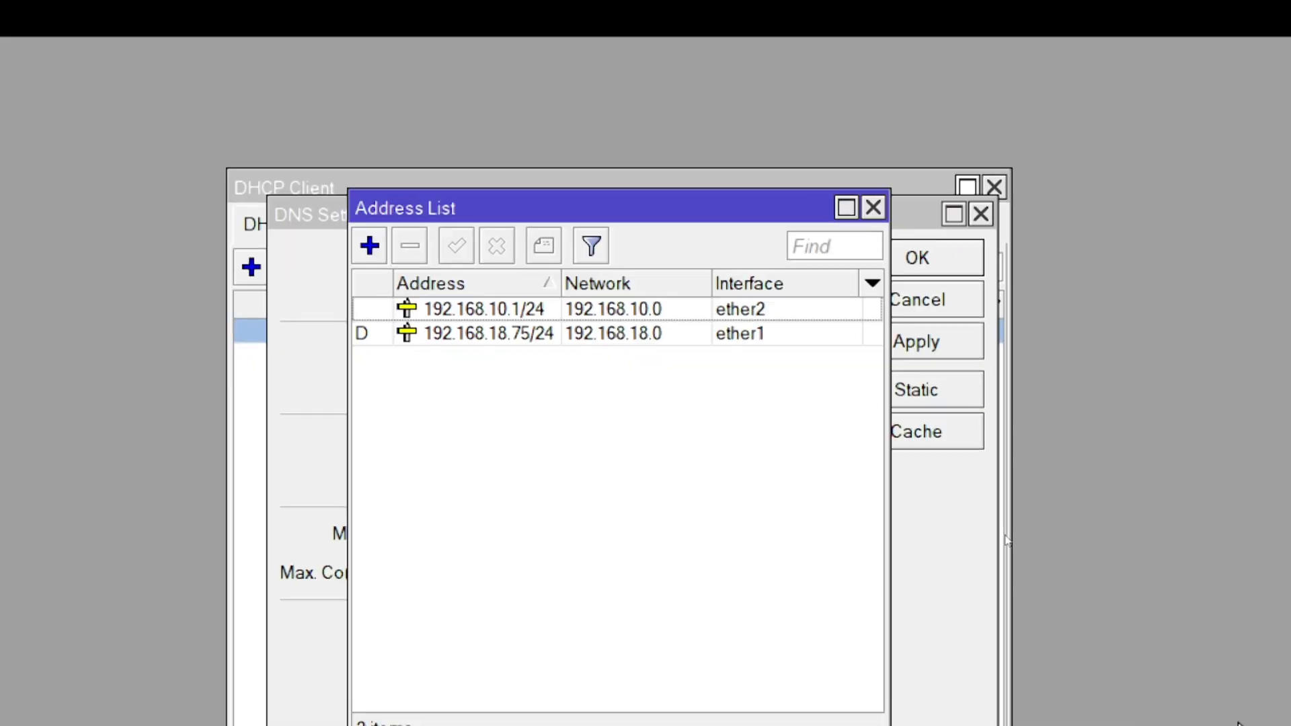
pyautogui.doubleClick(567, 307)
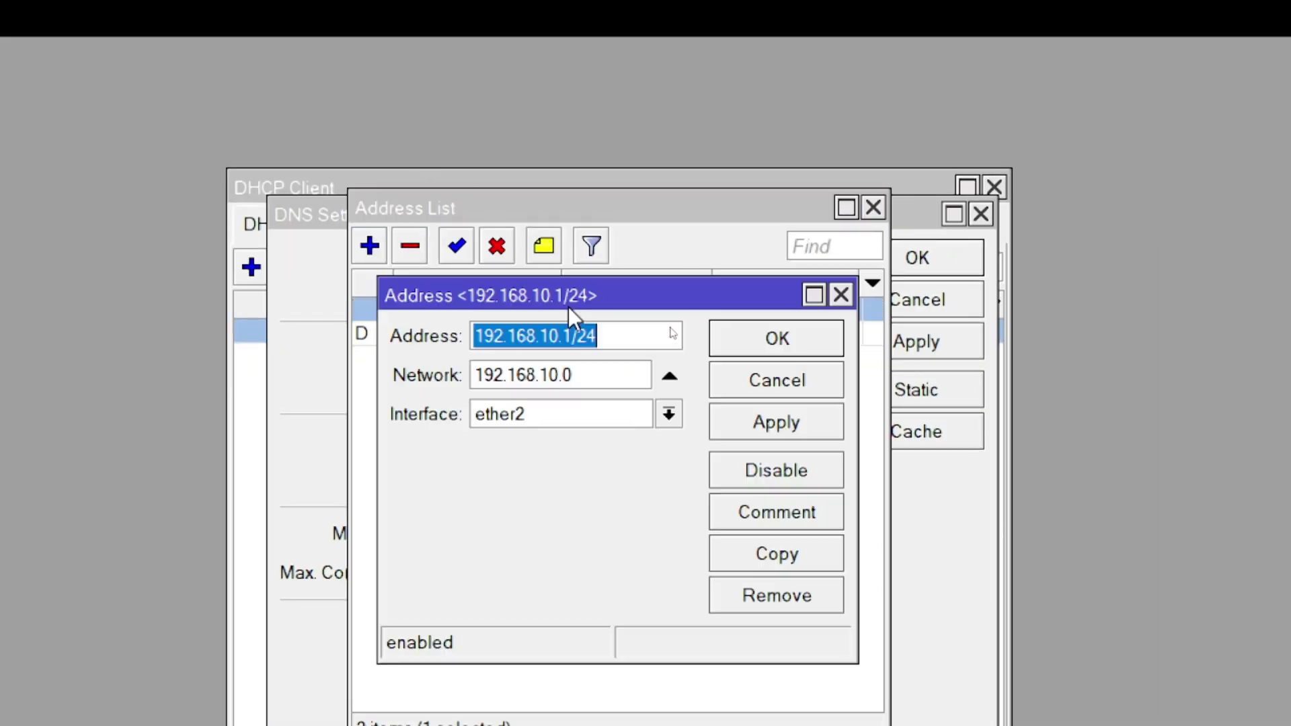
pyautogui.click(832, 302)
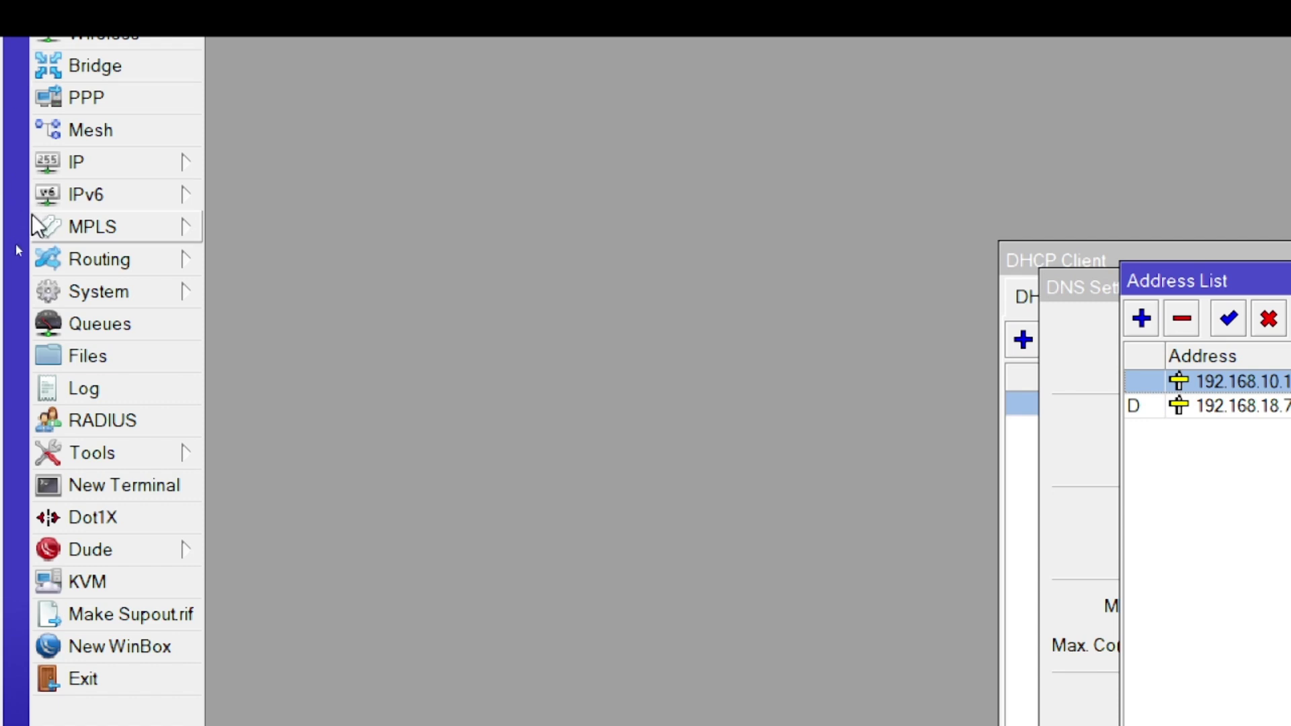
# - Open the DHCP Server list and examine the server entry assigned to ether2
pyautogui.click(59, 164)
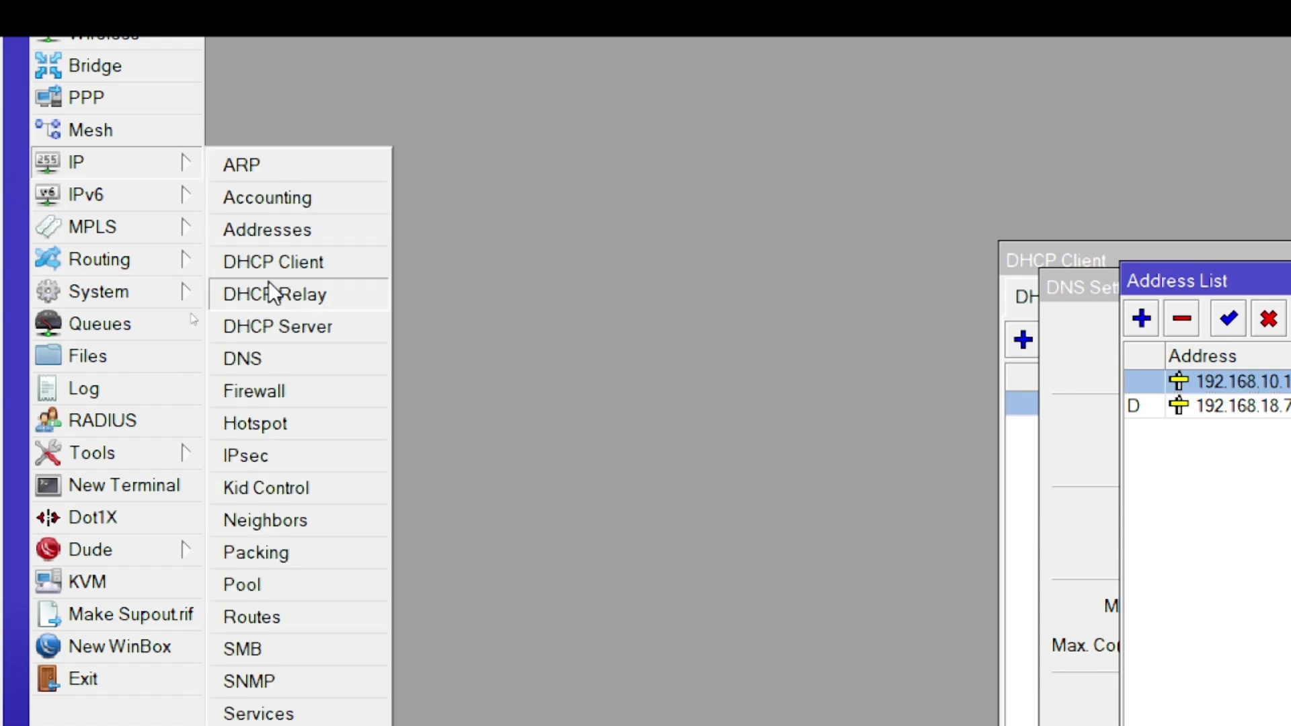
pyautogui.click(261, 326)
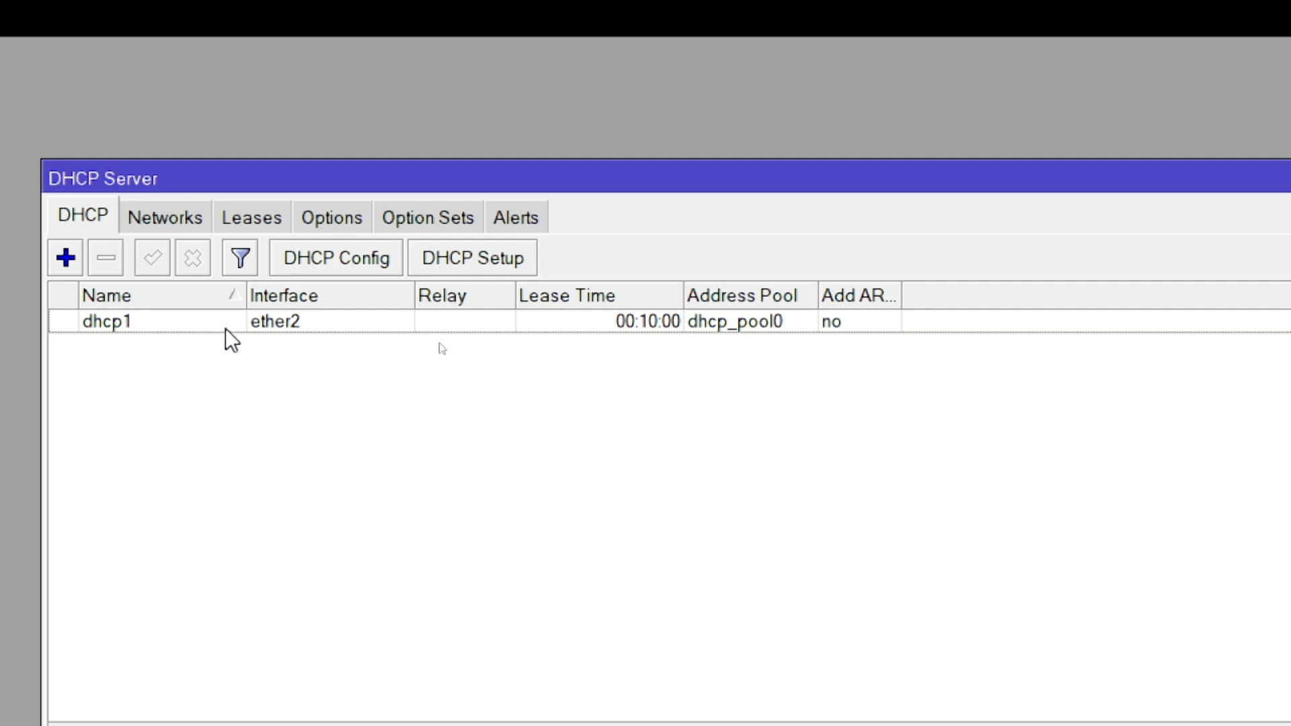
pyautogui.click(312, 321)
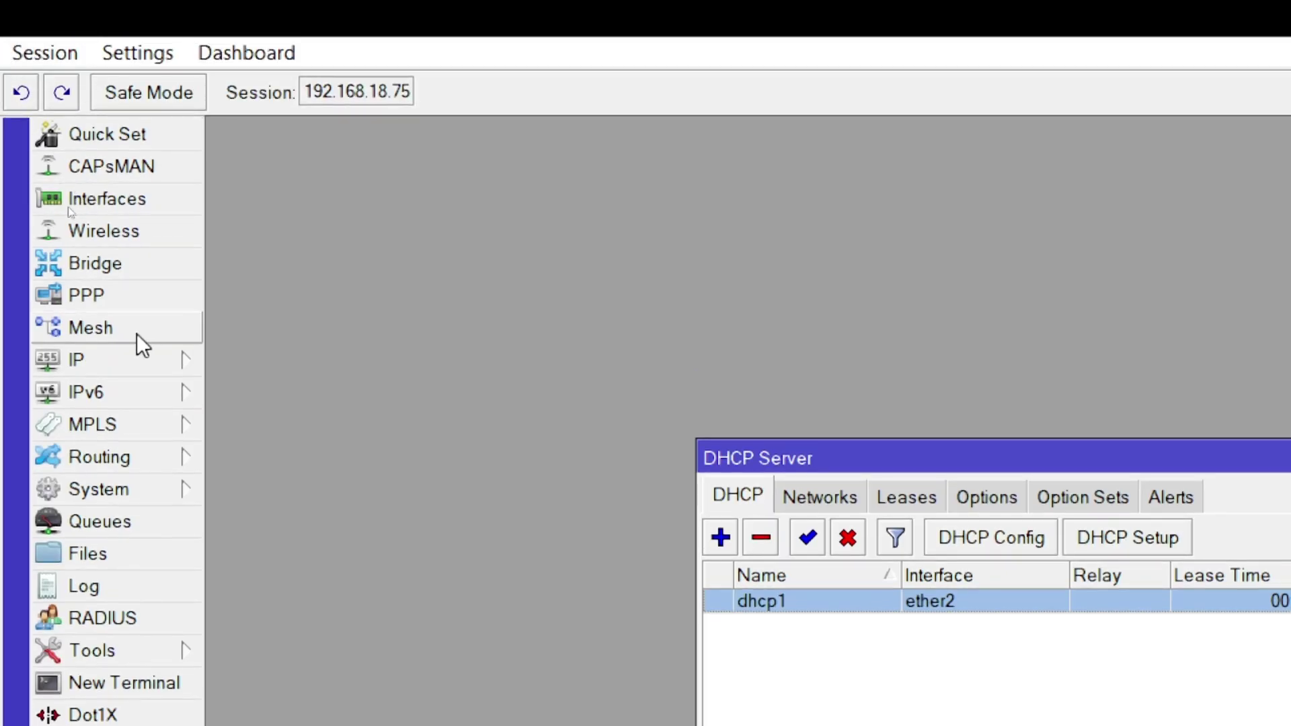
# - Inspect the general settings and action of the firewall's srcnat NAT rule, then close the rule and the firewall window
pyautogui.click(95, 363)
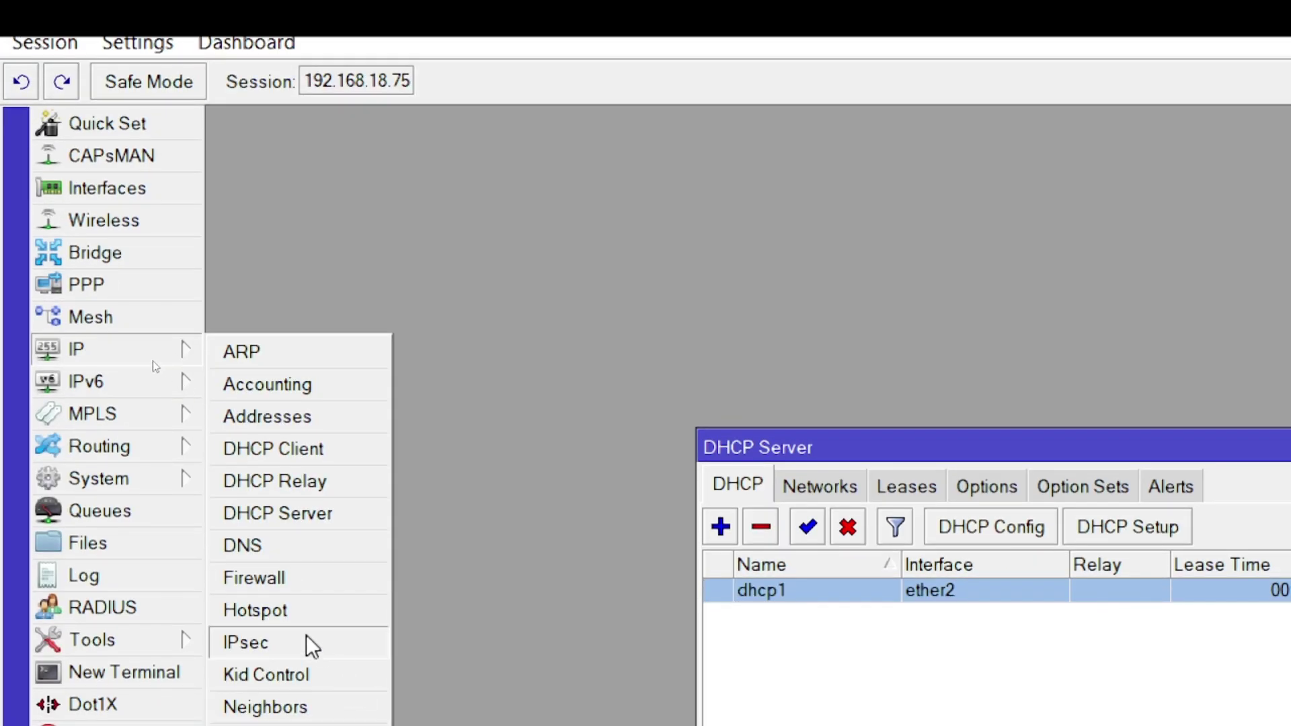
pyautogui.click(272, 582)
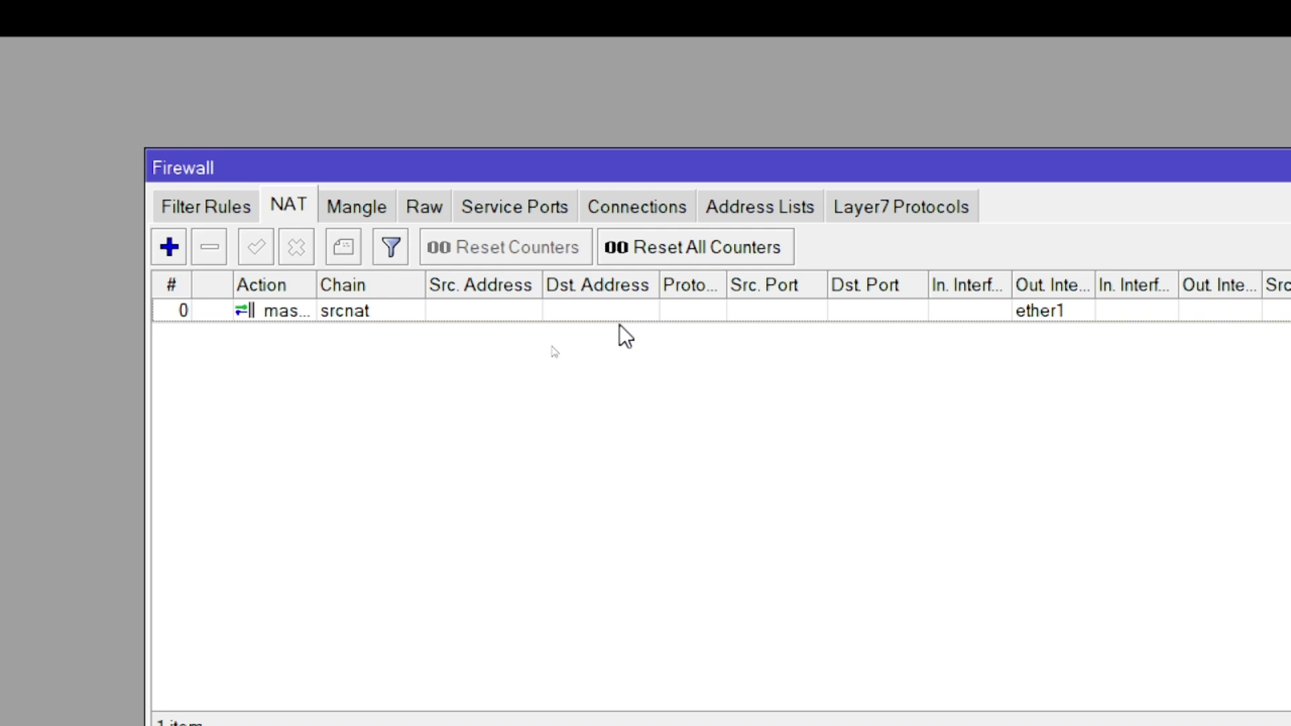
pyautogui.doubleClick(396, 310)
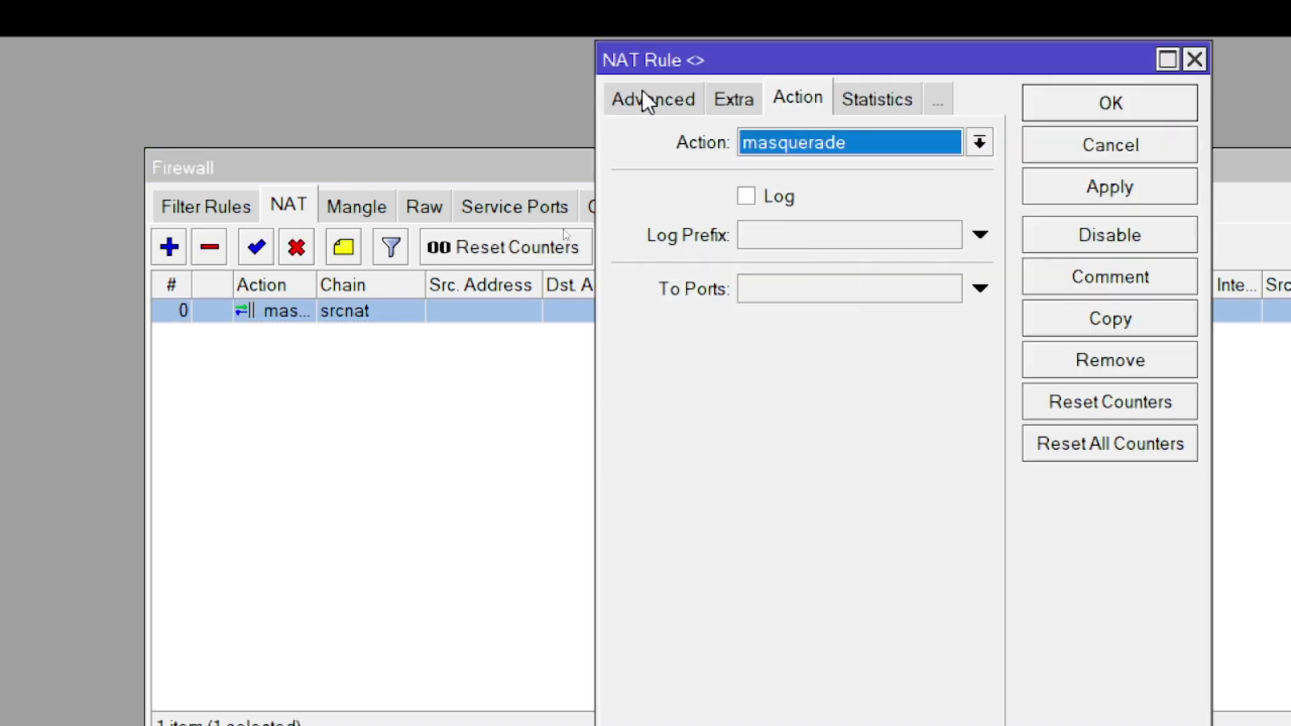
pyautogui.click(642, 92)
pyautogui.click(643, 92)
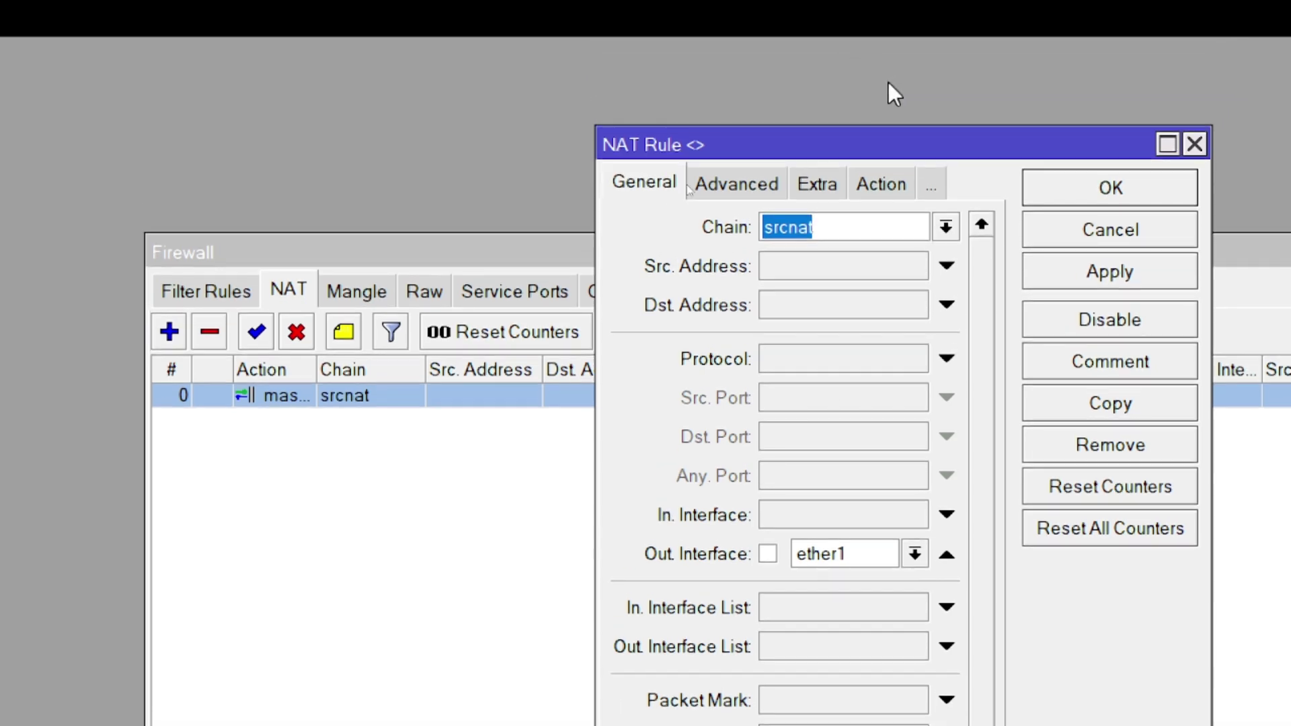
pyautogui.click(888, 187)
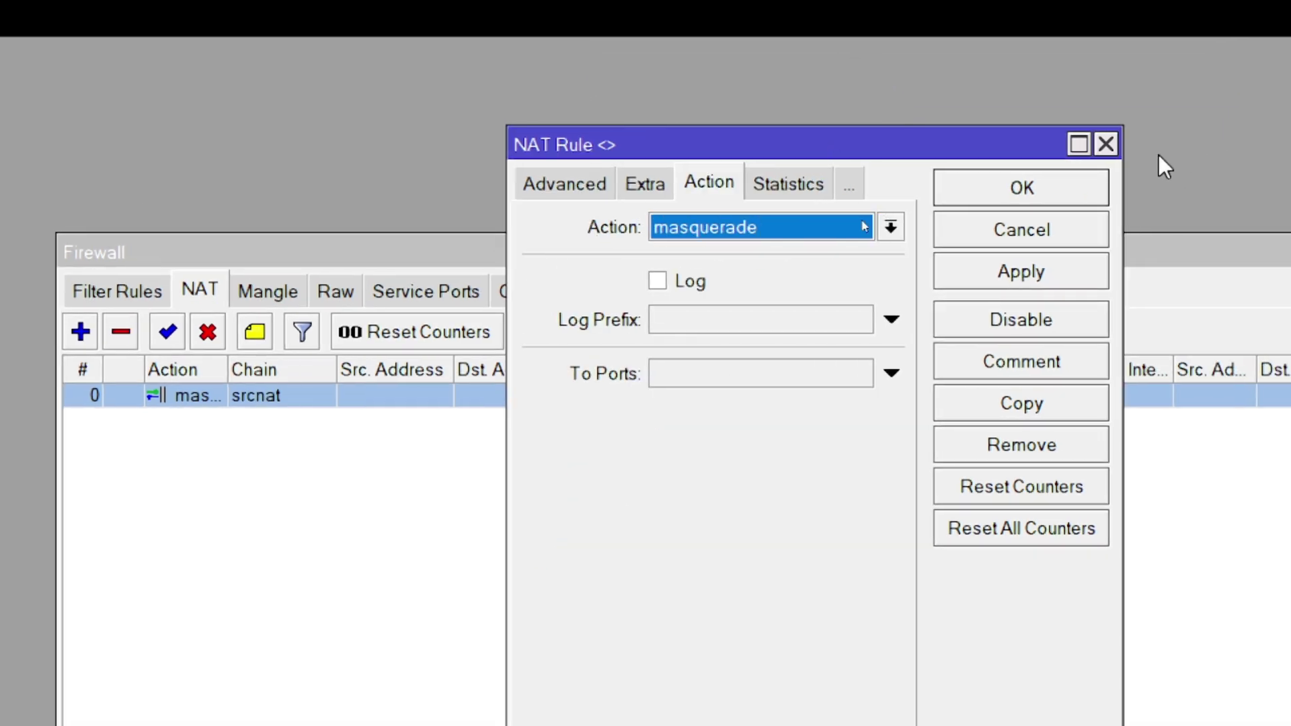
pyautogui.click(1106, 144)
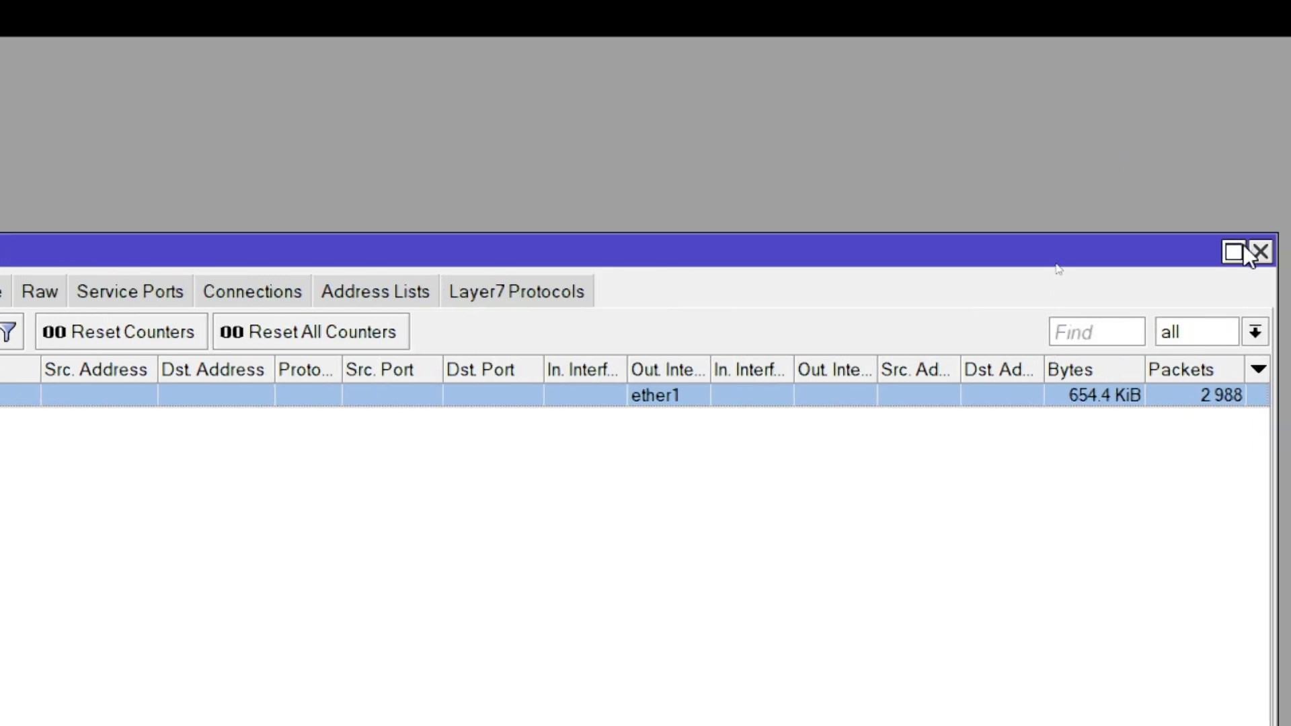
pyautogui.click(1245, 252)
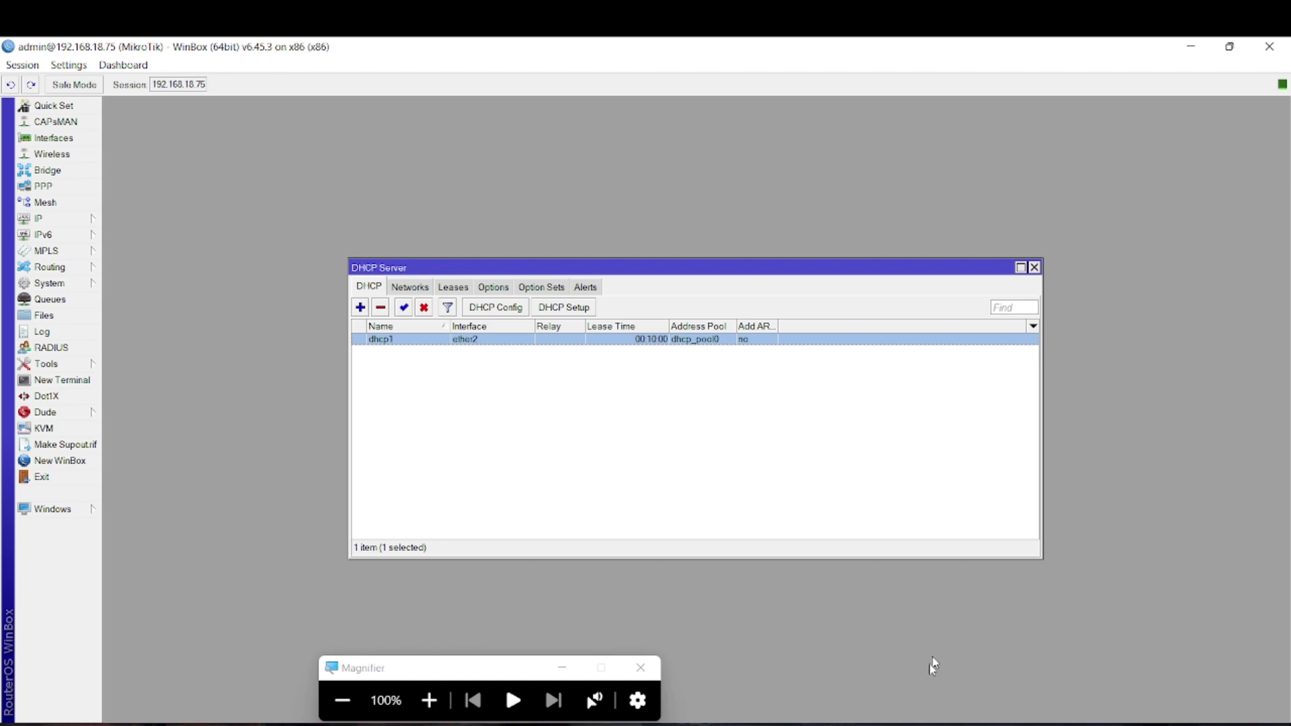
# - Switch to the Windows 10 virtual machine in VirtualBox and open Command Prompt there
pyautogui.moveTo(867, 723)
pyautogui.click(922, 662)
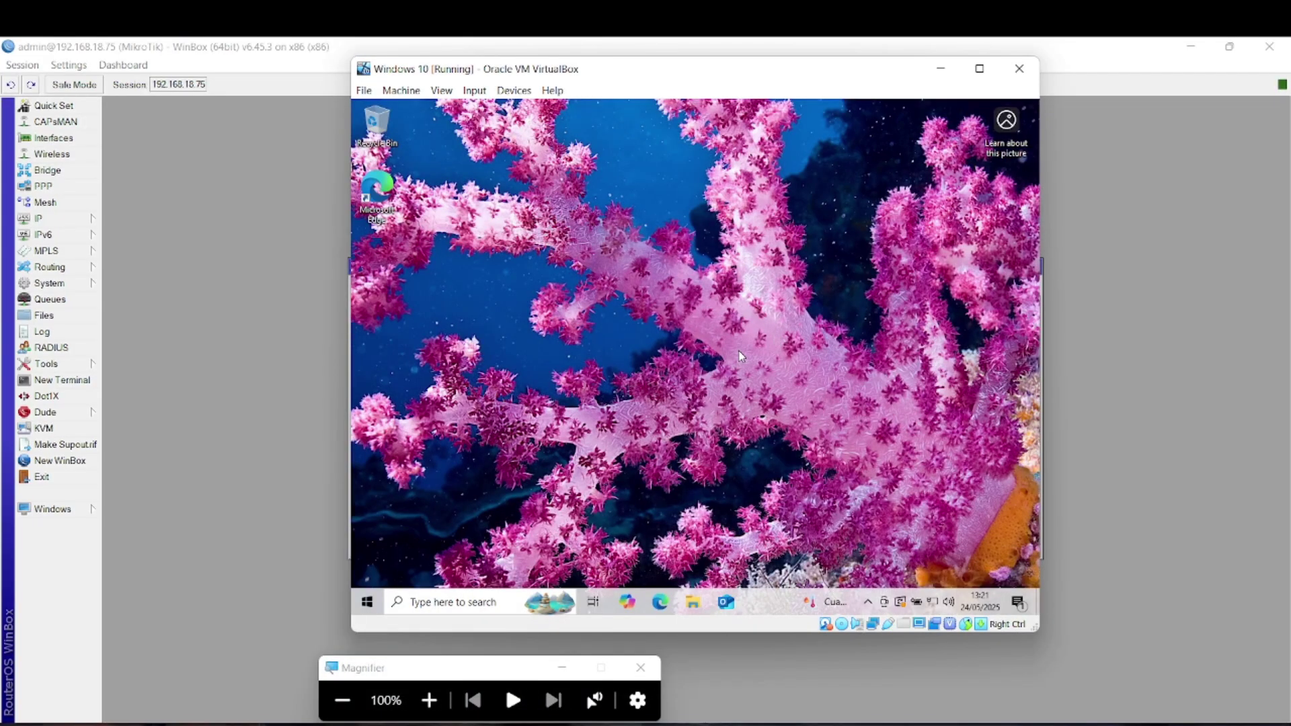
pyautogui.press('super')
pyautogui.write('c')
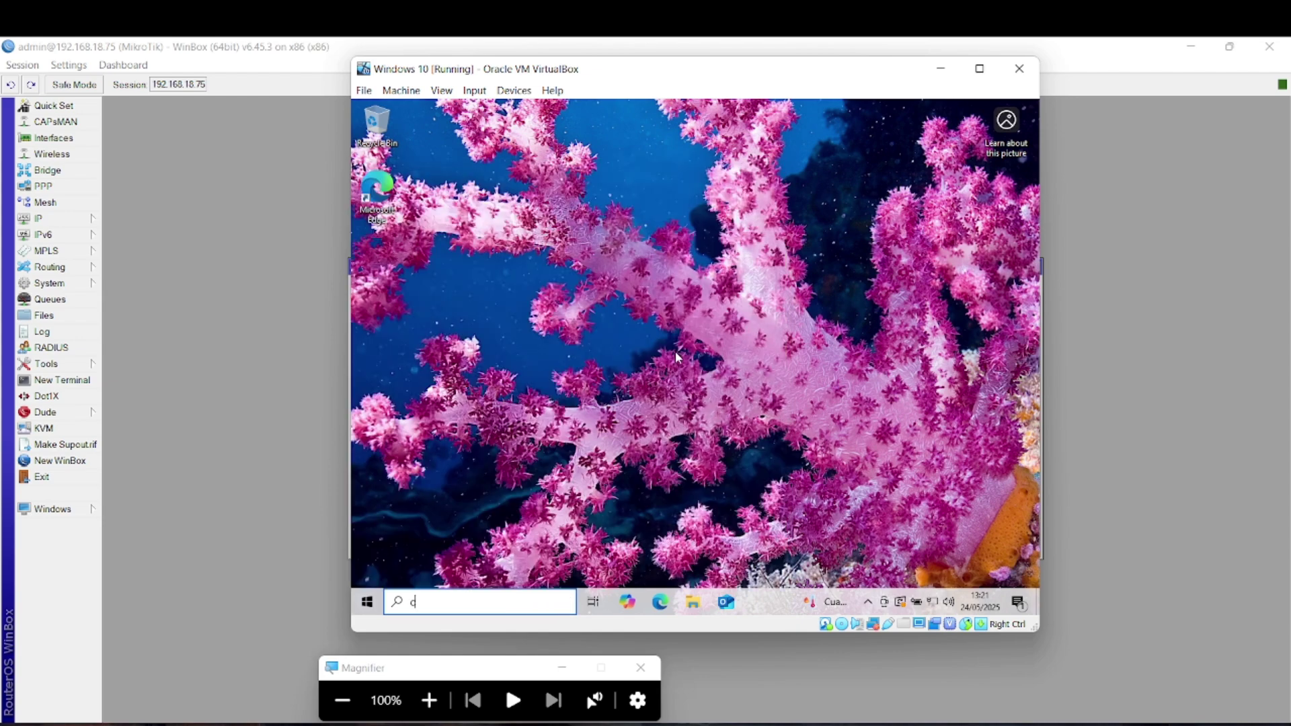
pyautogui.write('md')
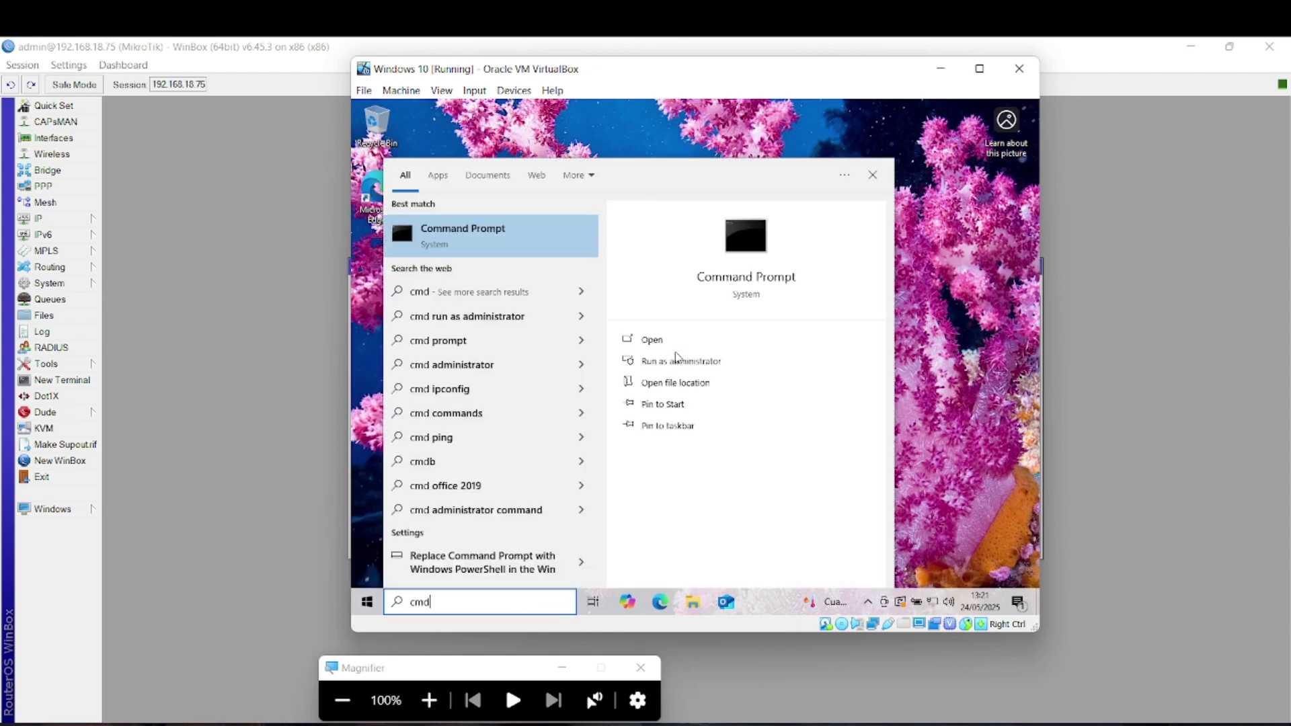
pyautogui.press('Return')
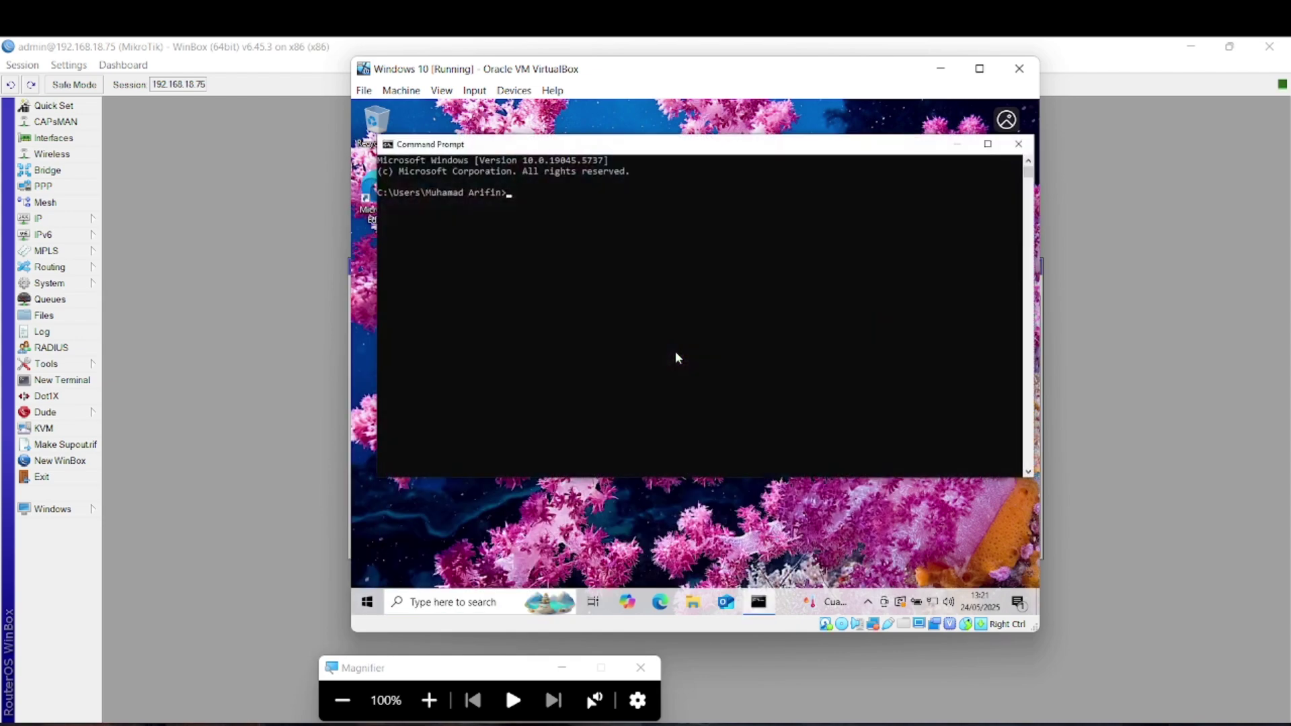
# - Run ipconfig in the virtual machine and examine the Ethernet adapter's IPv4 address and default gateway
pyautogui.write('ipconfig')
pyautogui.press('Return')
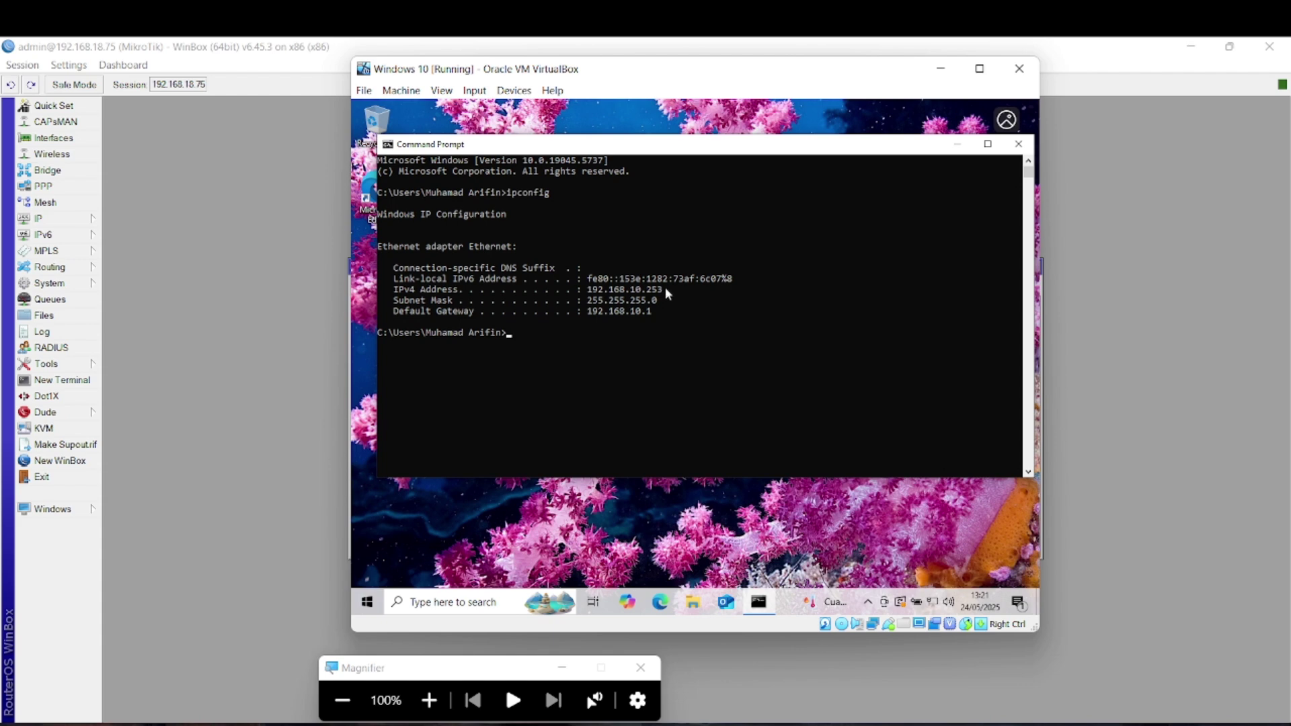
pyautogui.moveTo(663, 291); pyautogui.dragTo(583, 293)
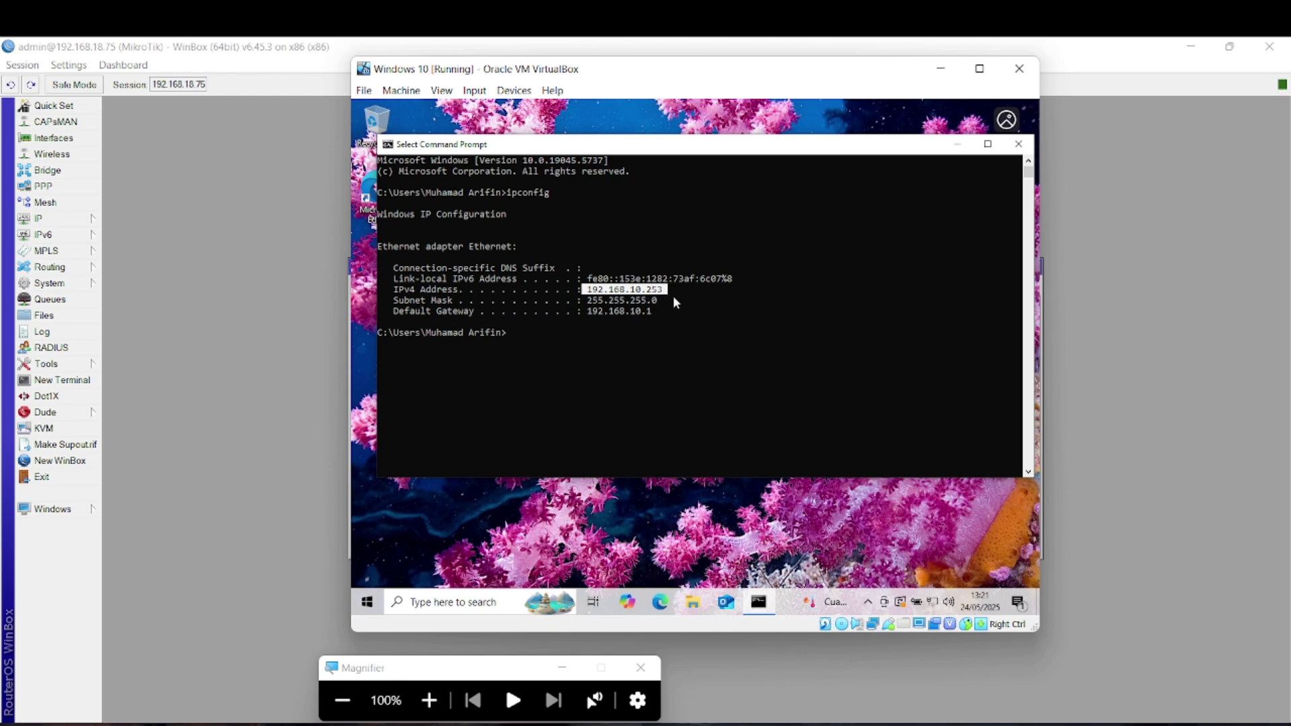
pyautogui.click(670, 312)
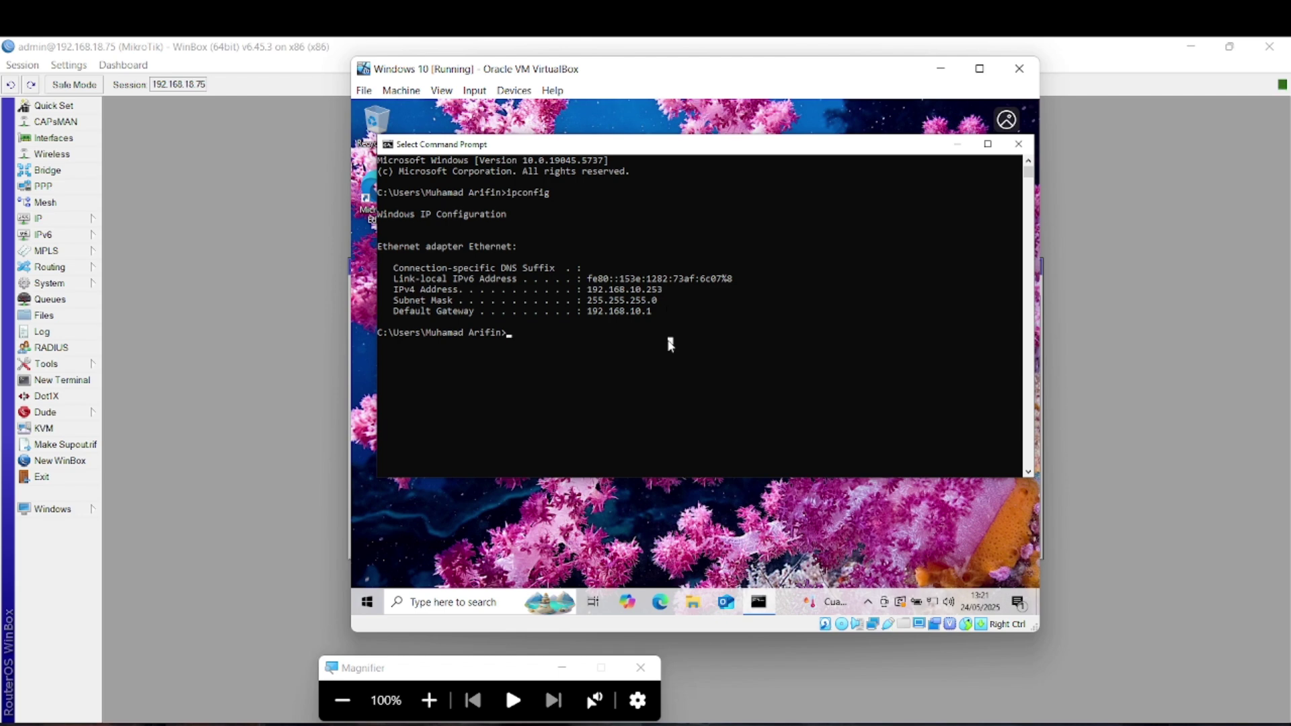
# - Test the virtual machine's internet connection by pinging 8.8.8.8 twice
pyautogui.write('ping 8.8.8.8')
pyautogui.press('Return')
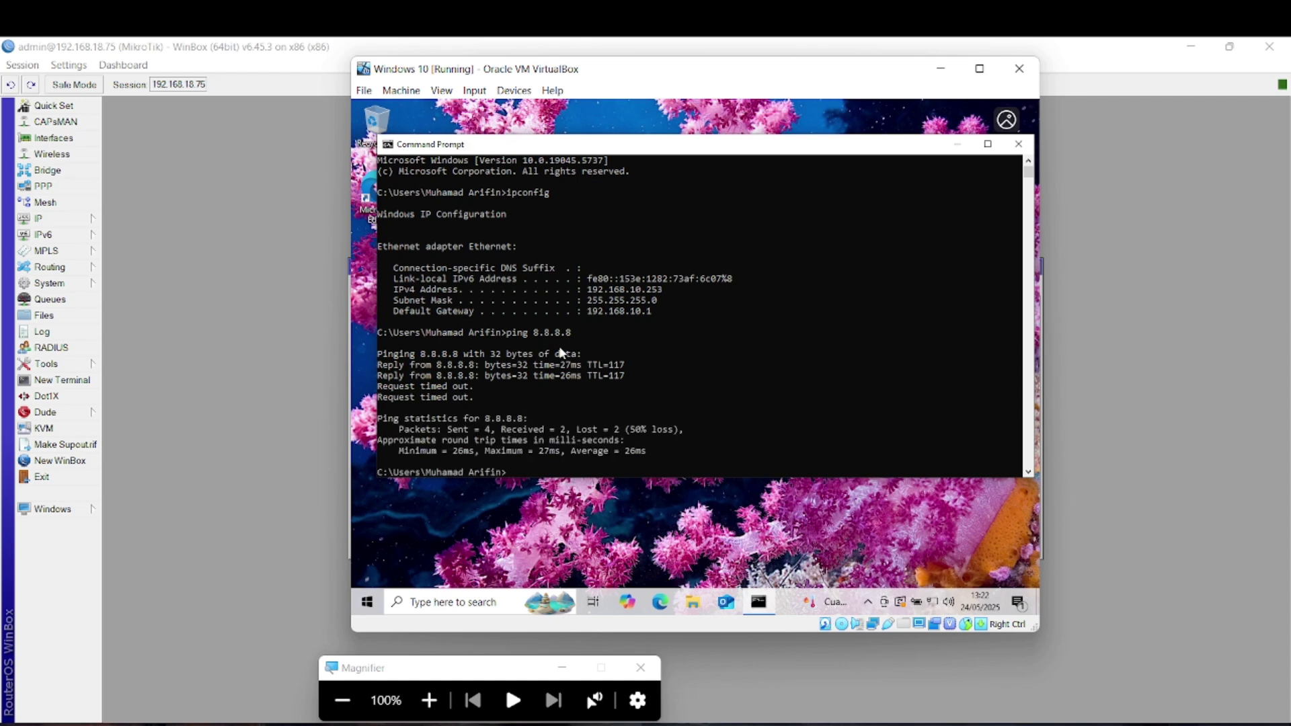
pyautogui.press('Up')
pyautogui.press('Return')
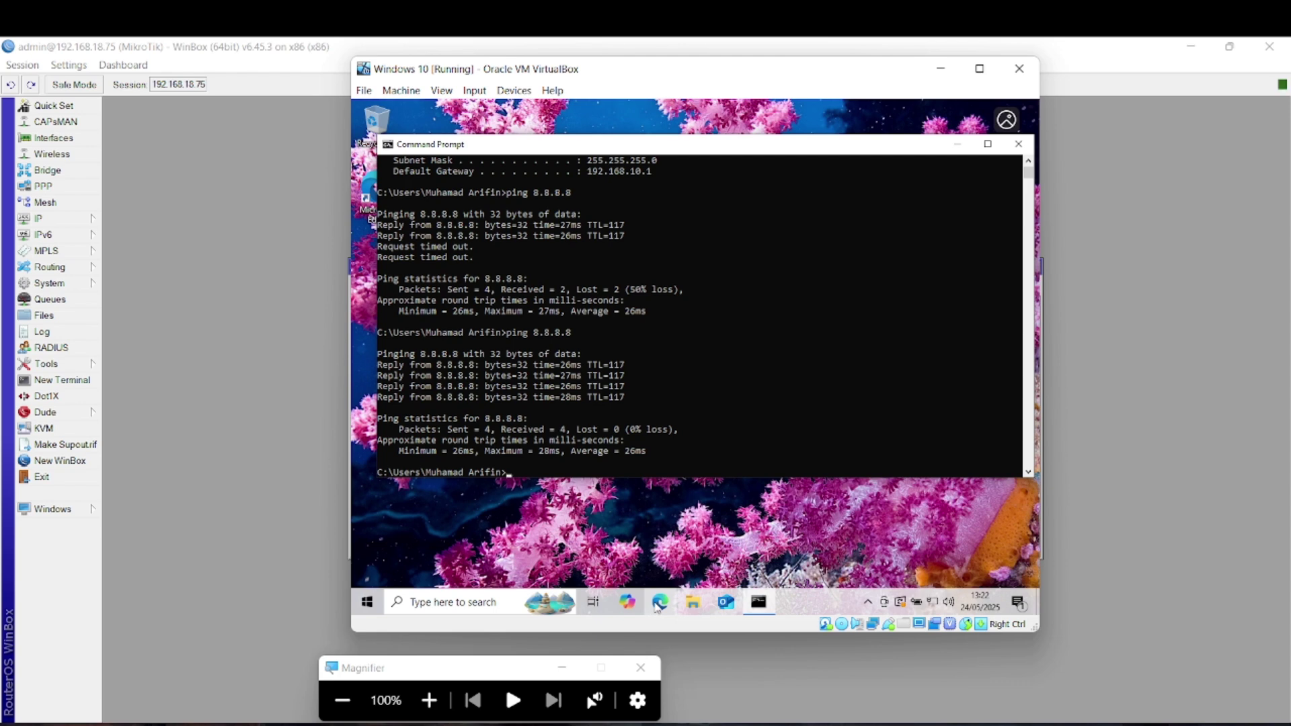
# - Open speedtest.net in the virtual machine's Edge browser and run a speed test of the connection
pyautogui.click(658, 603)
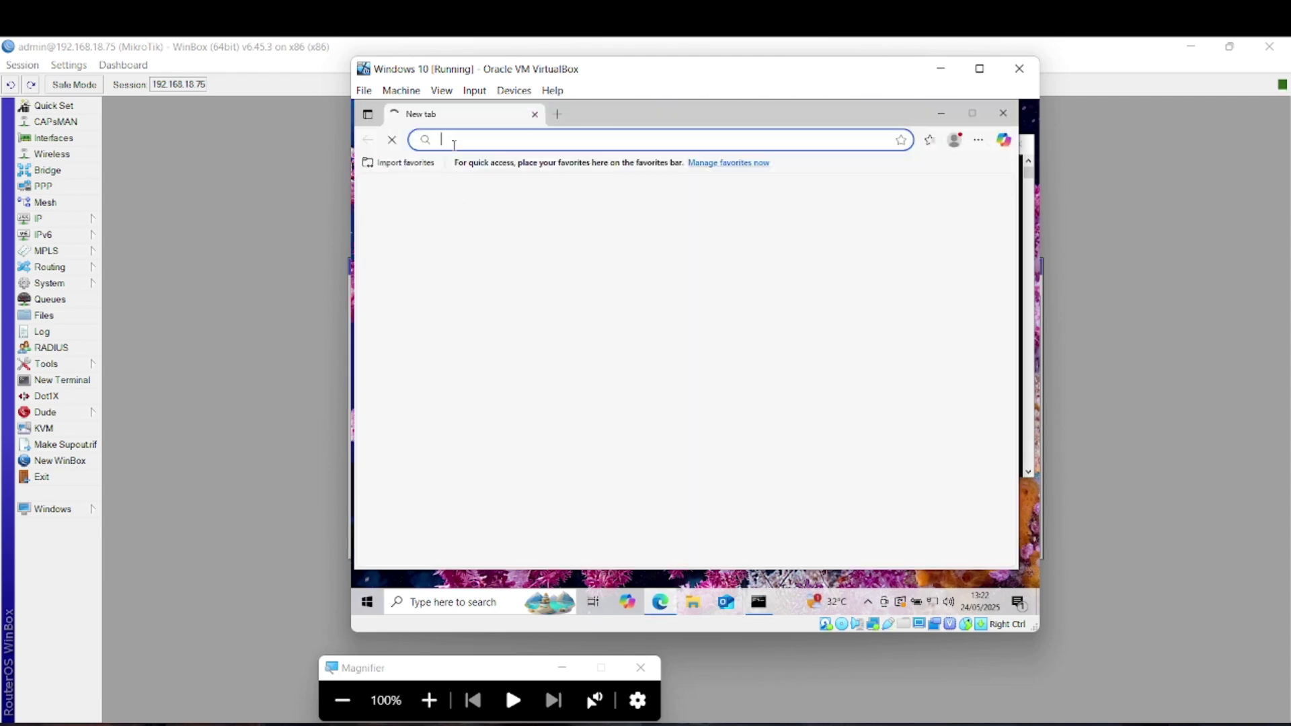
pyautogui.click(454, 141)
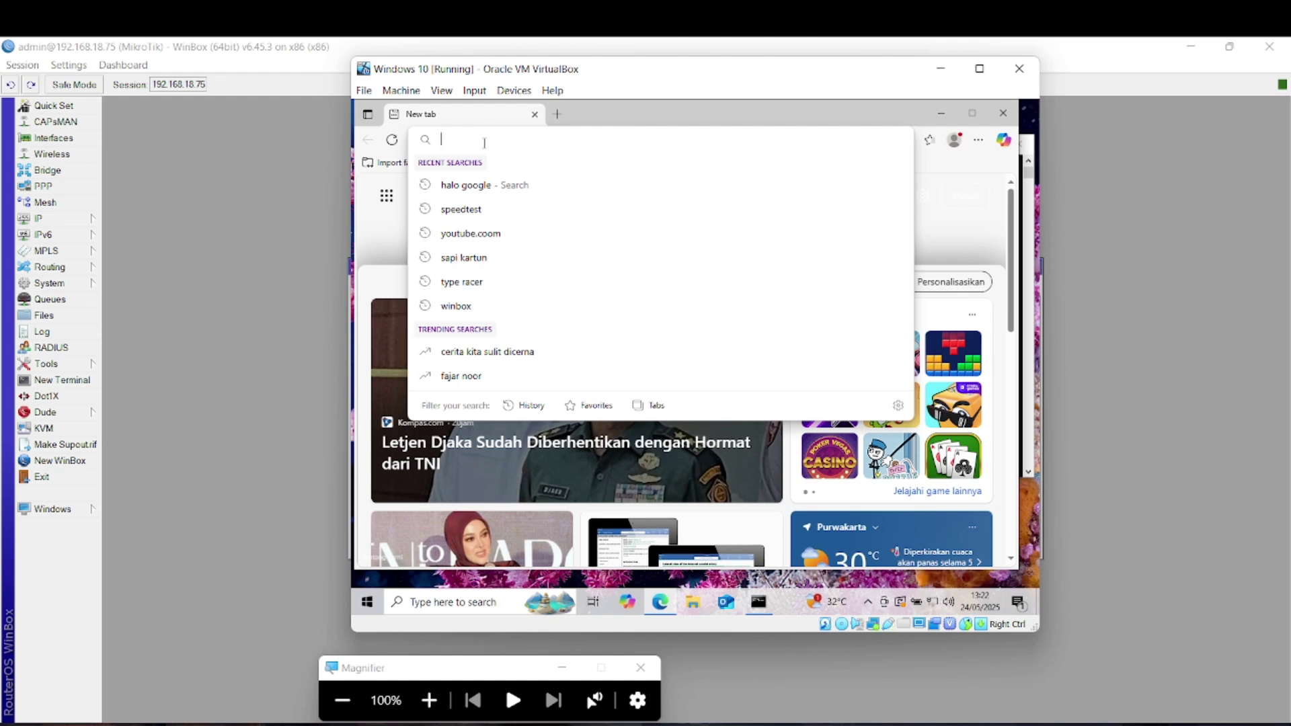
pyautogui.write('speedtest.net')
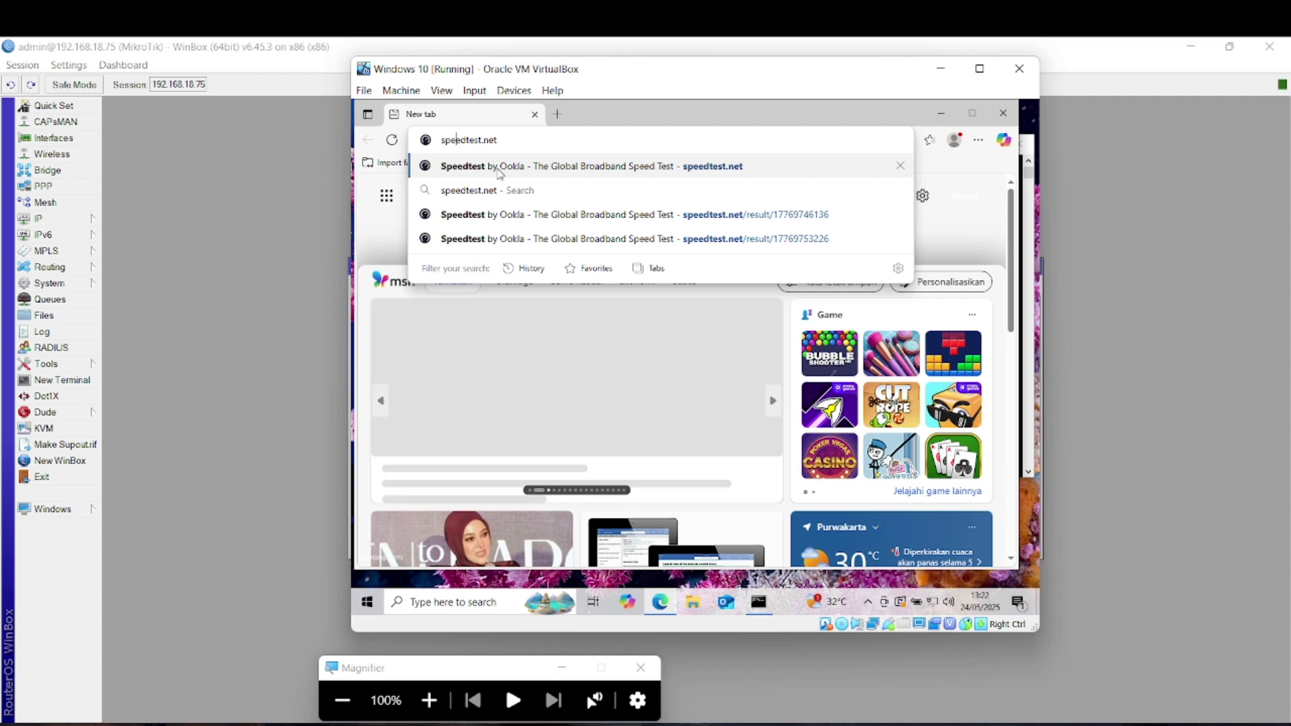
pyautogui.click(498, 168)
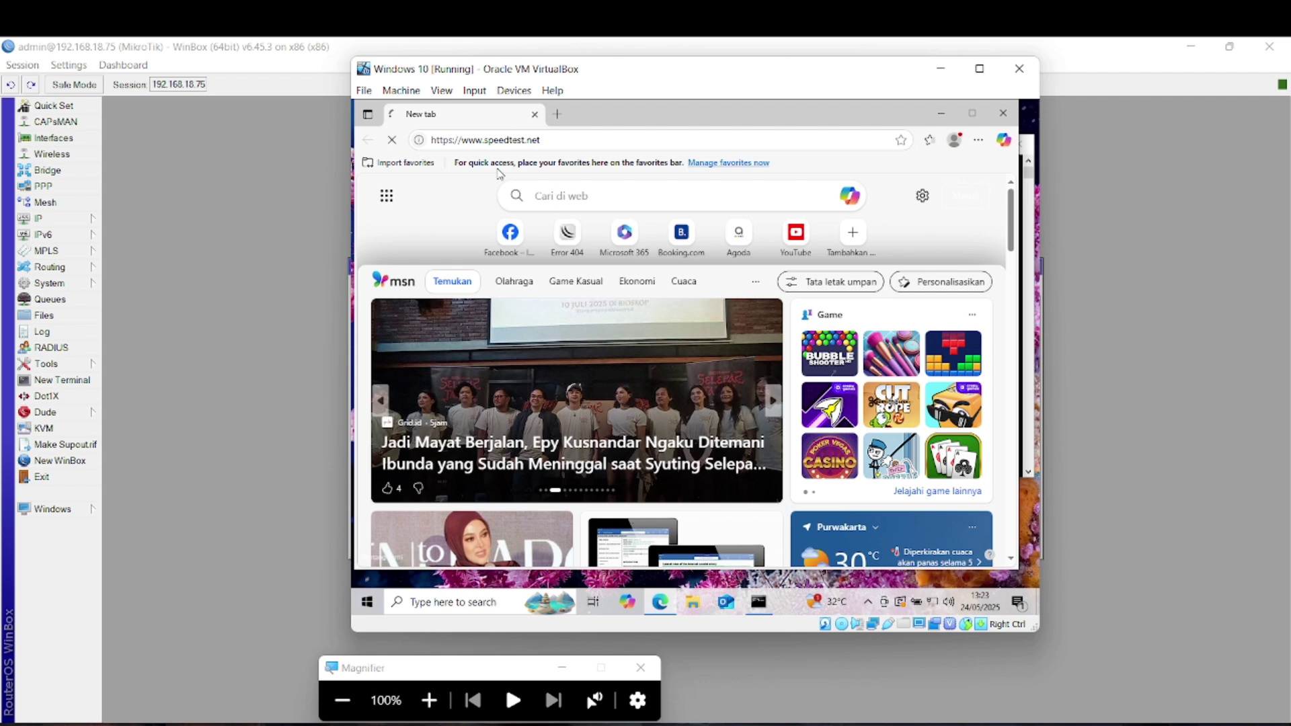
pyautogui.click(560, 137)
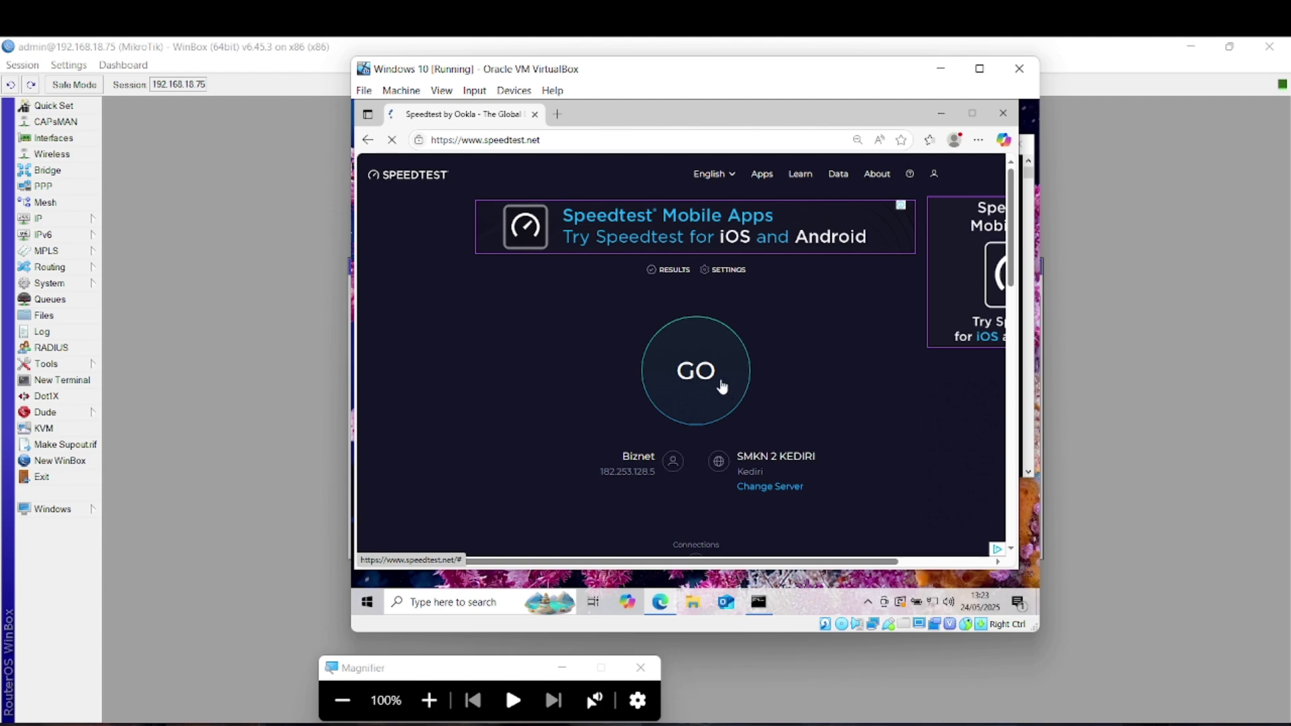
pyautogui.click(722, 387)
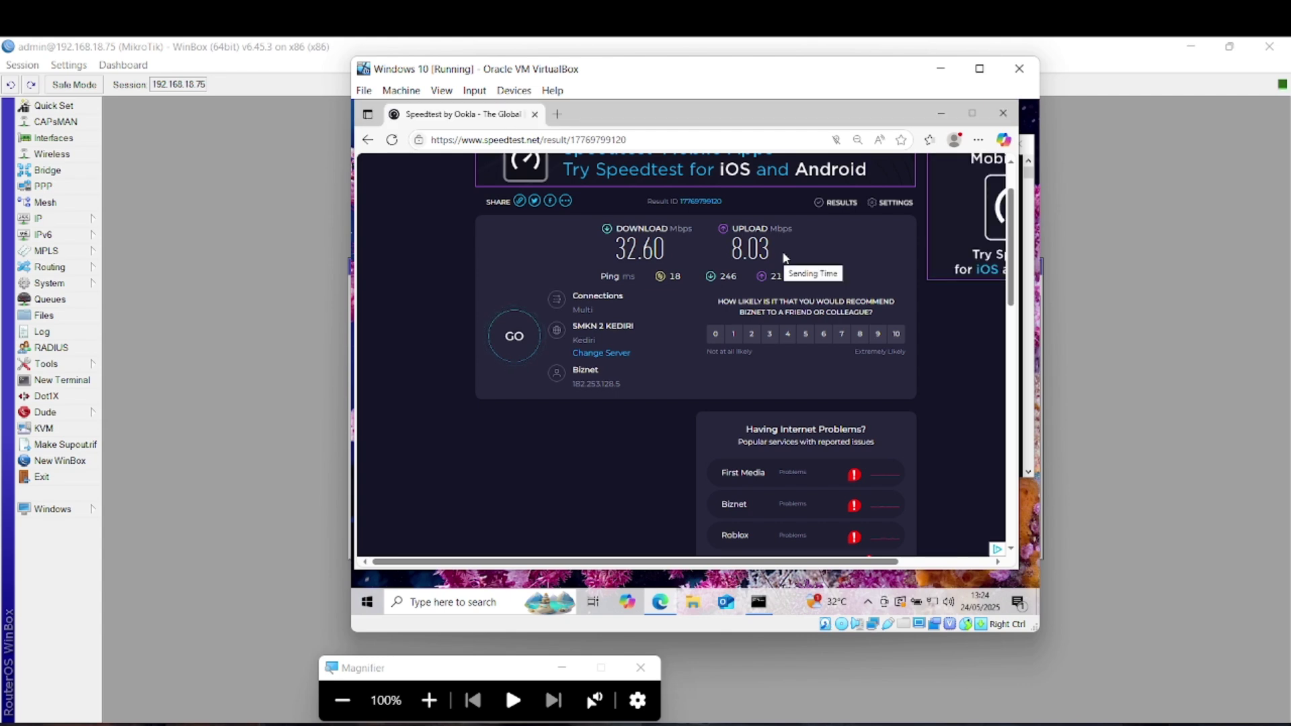
# - Switch to WinBox and start a new simple queue in the Queue List with the name "limit bandwith"
pyautogui.click(320, 337)
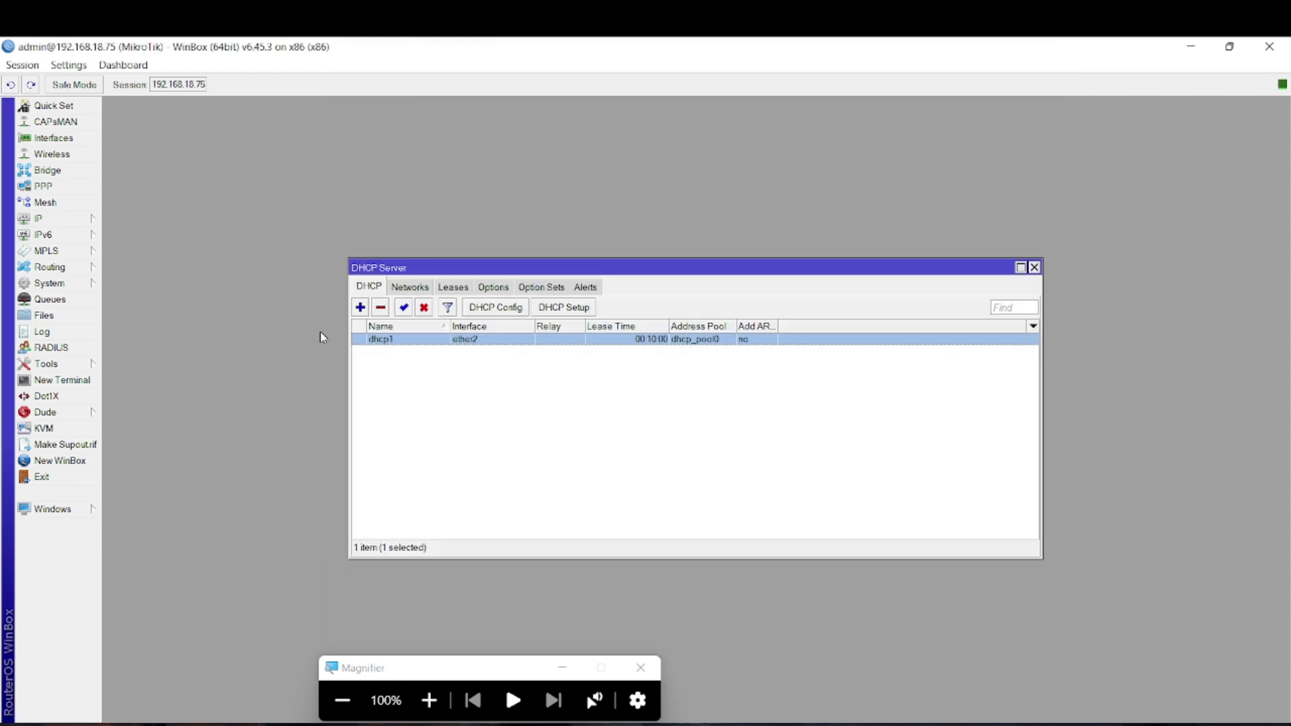
pyautogui.press('super+plus')
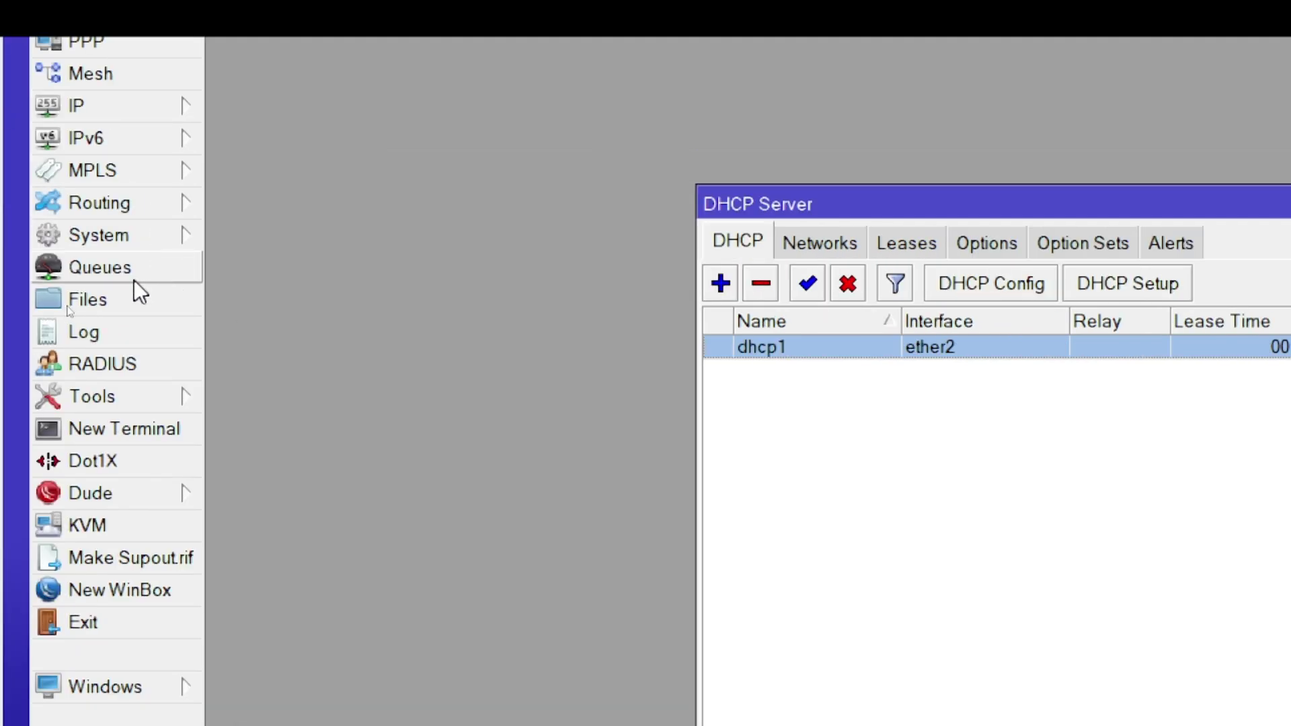
pyautogui.click(135, 280)
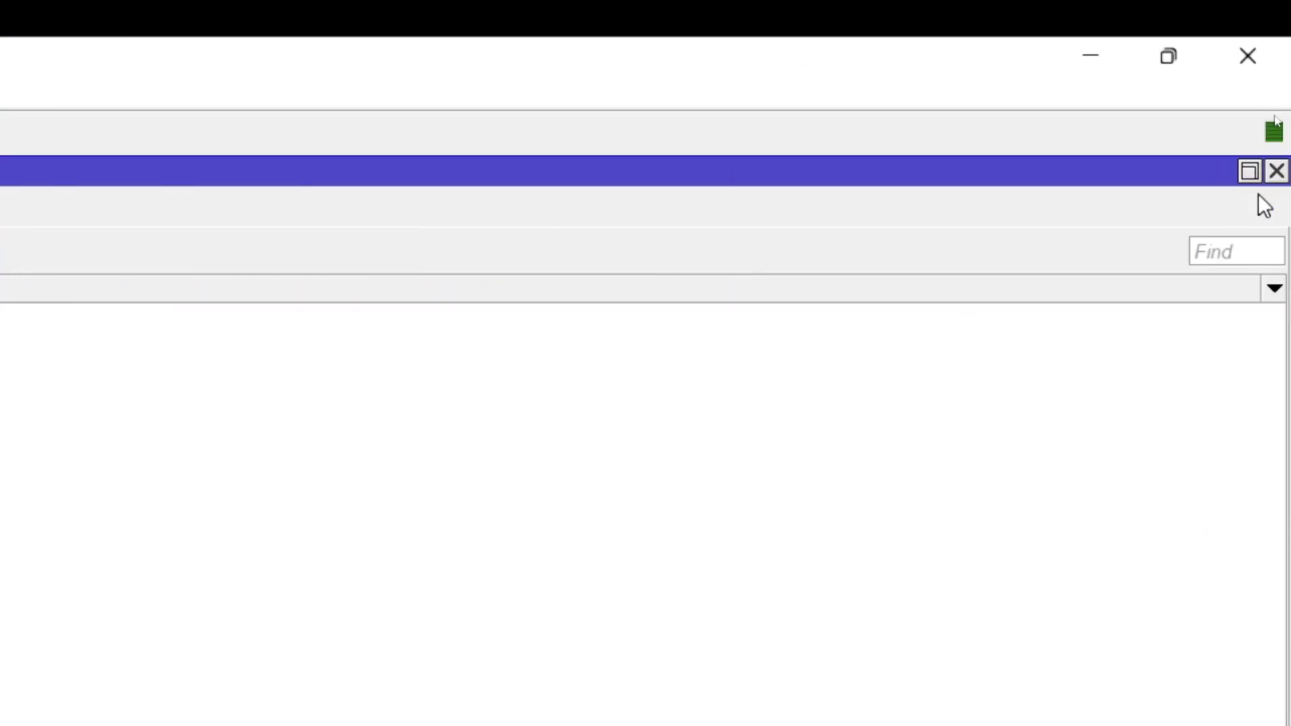
pyautogui.click(1249, 173)
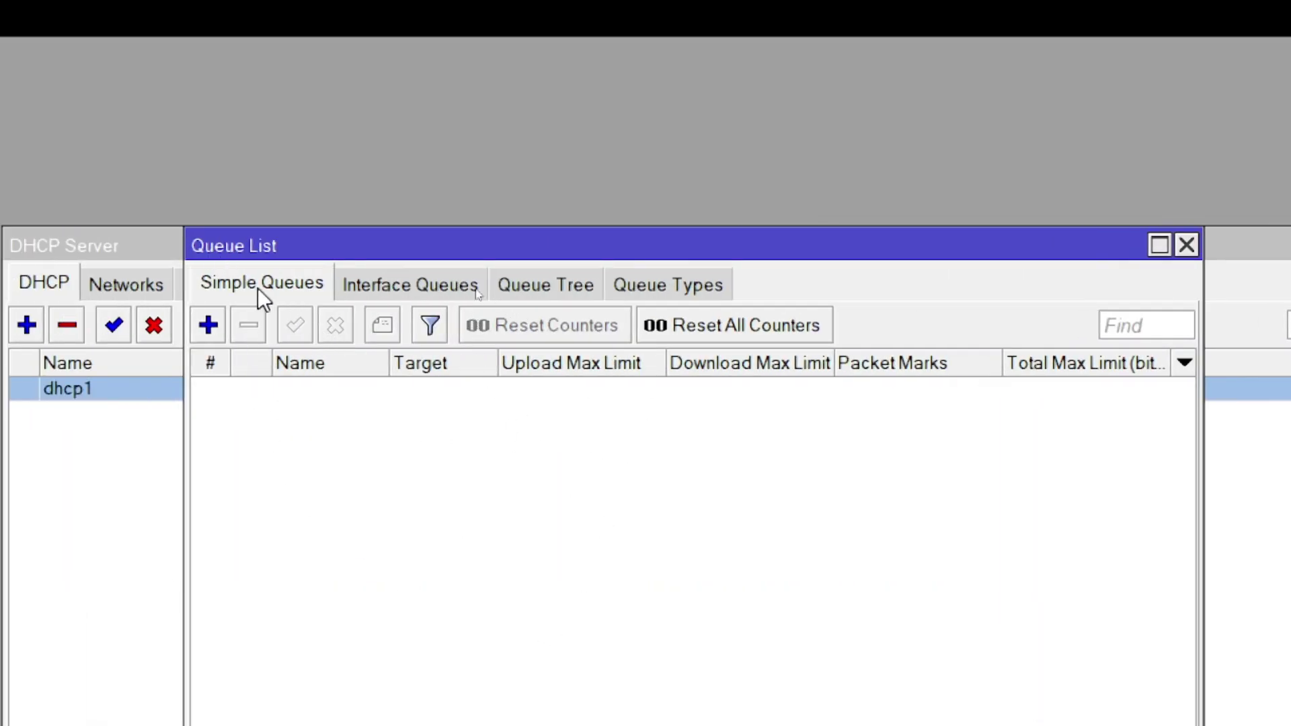
pyautogui.click(209, 328)
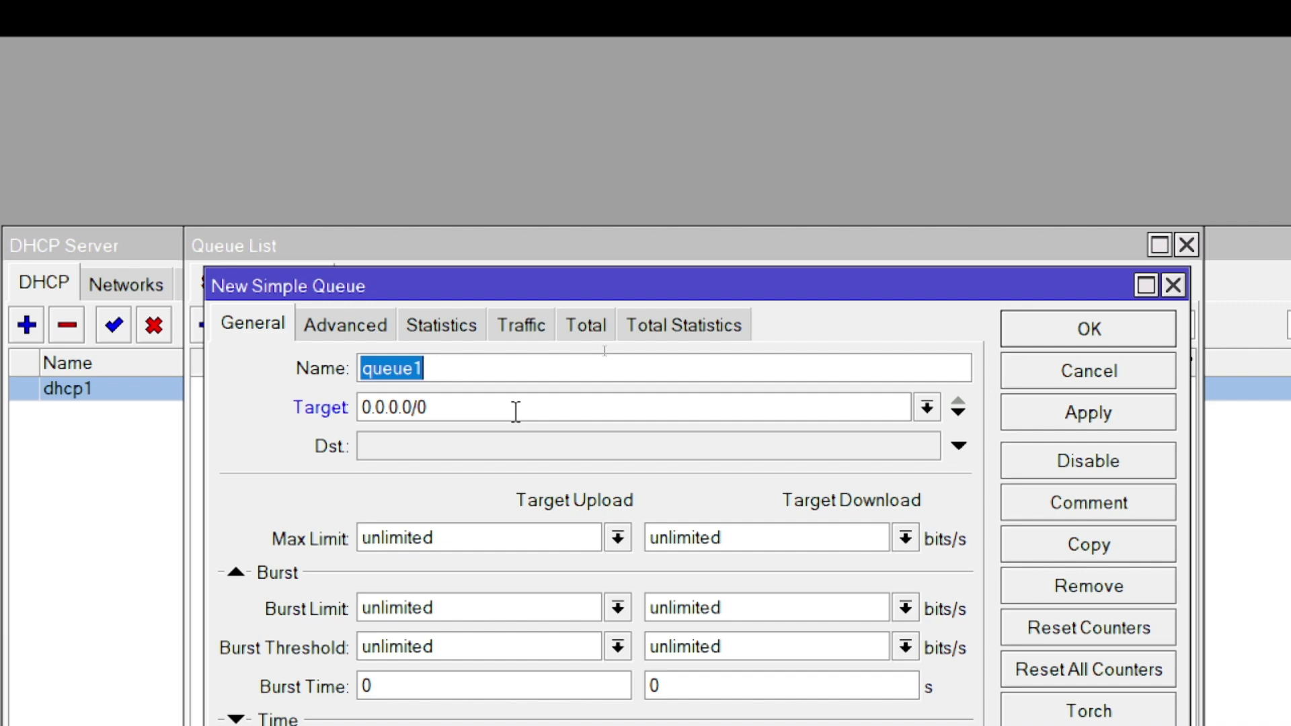
pyautogui.write('limit')
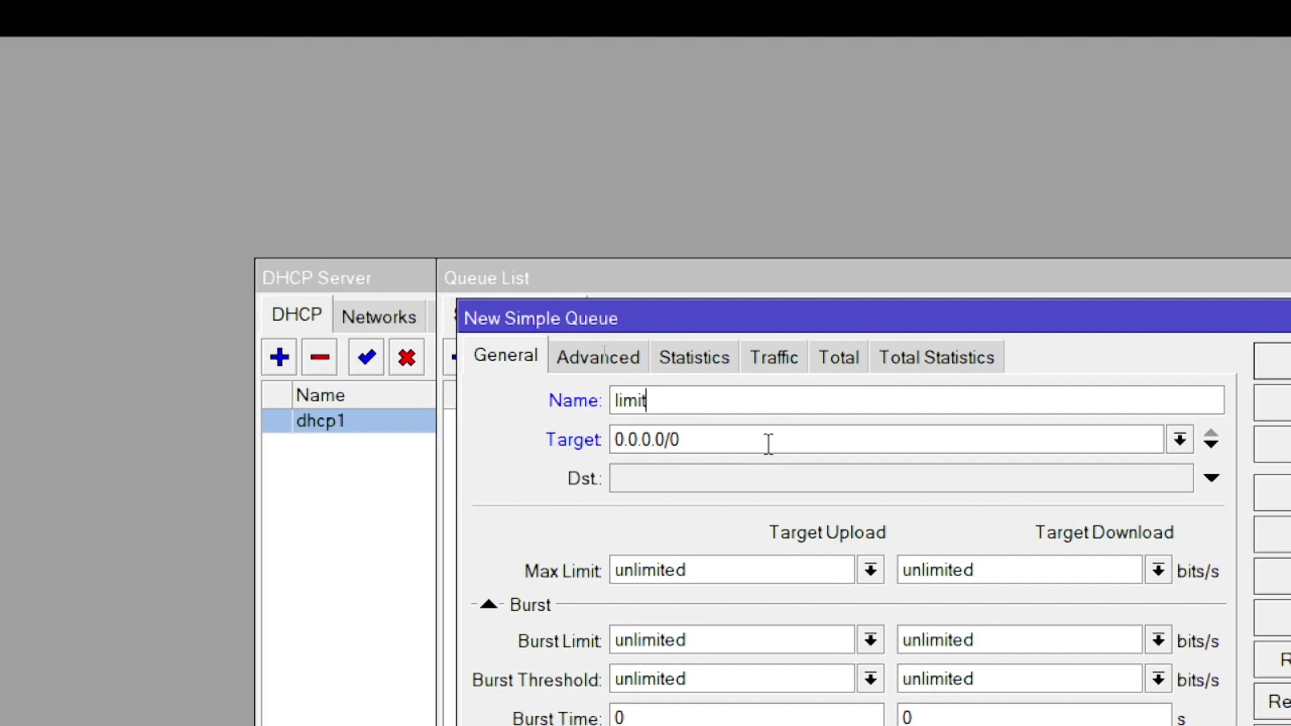
pyautogui.write(' bandwith')
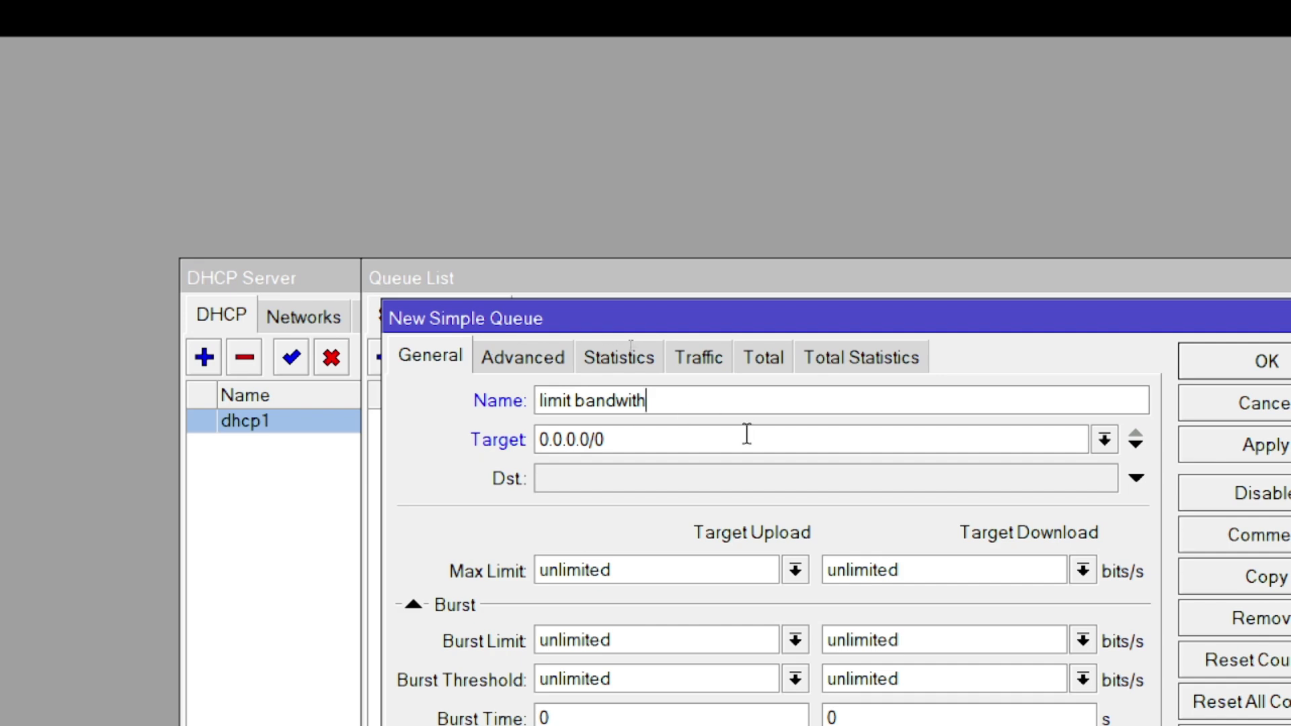
# - Set the new queue's target to the client network 192.168.10.0/24
pyautogui.moveTo(657, 438); pyautogui.dragTo(482, 441)
pyautogui.moveTo(688, 437); pyautogui.dragTo(500, 445)
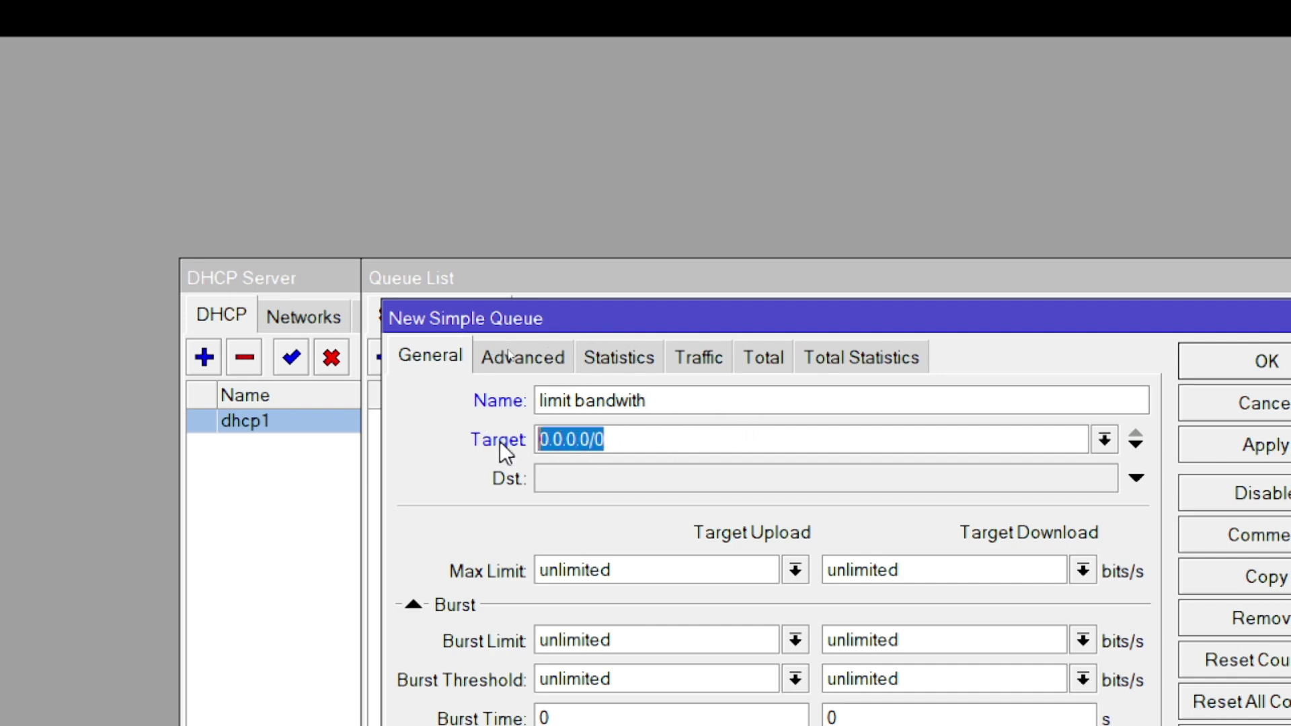
pyautogui.click(650, 429)
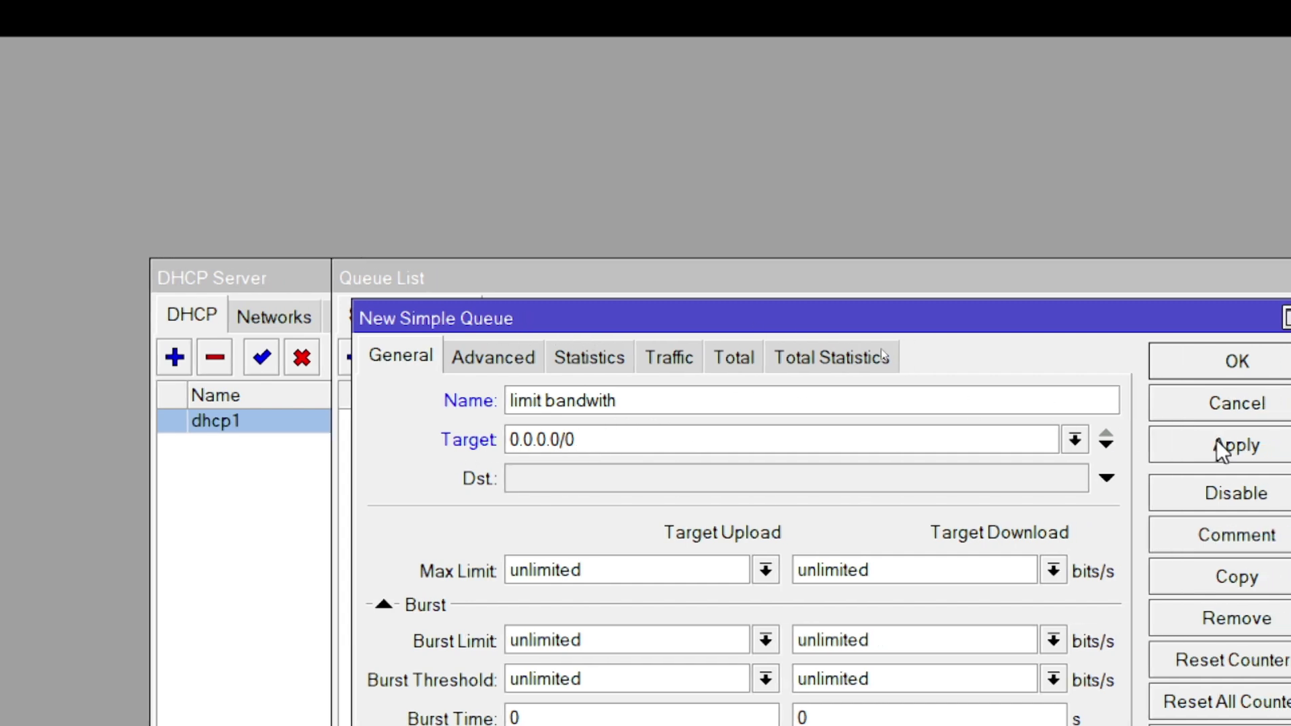
pyautogui.click(1074, 440)
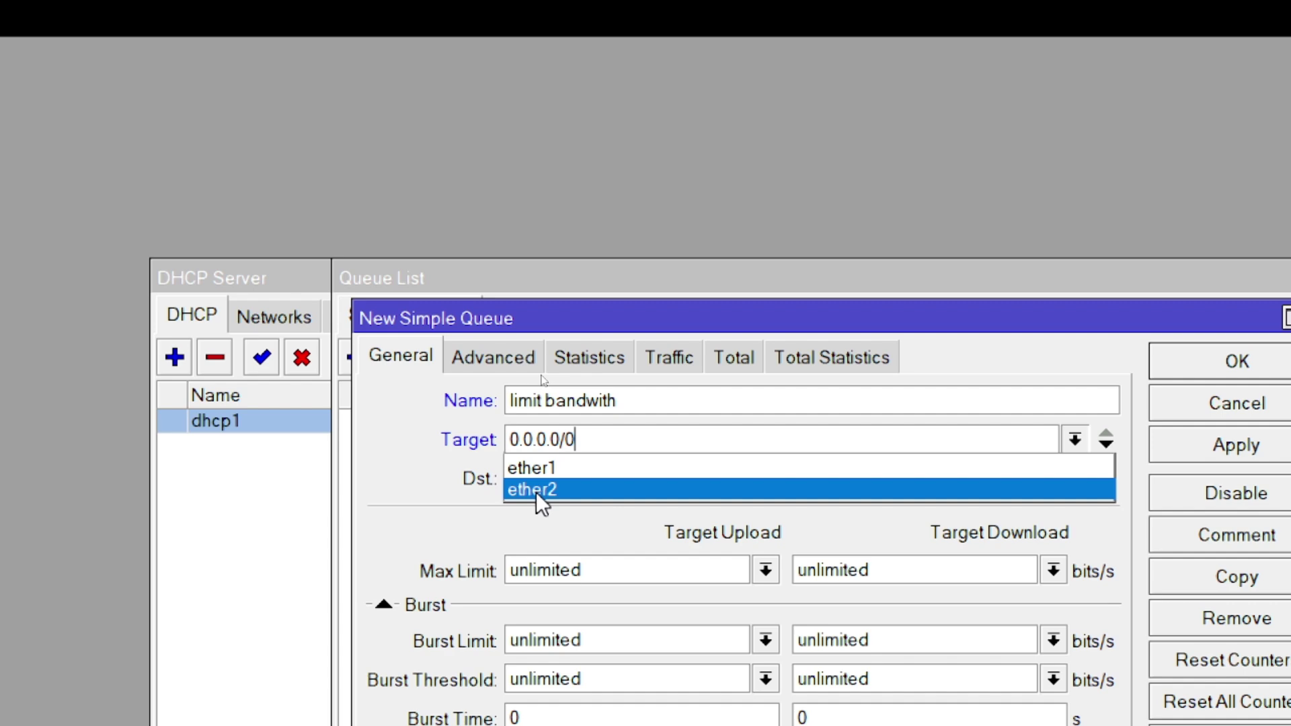
pyautogui.click(586, 439)
pyautogui.moveTo(589, 438); pyautogui.dragTo(469, 464)
pyautogui.write('192.168.')
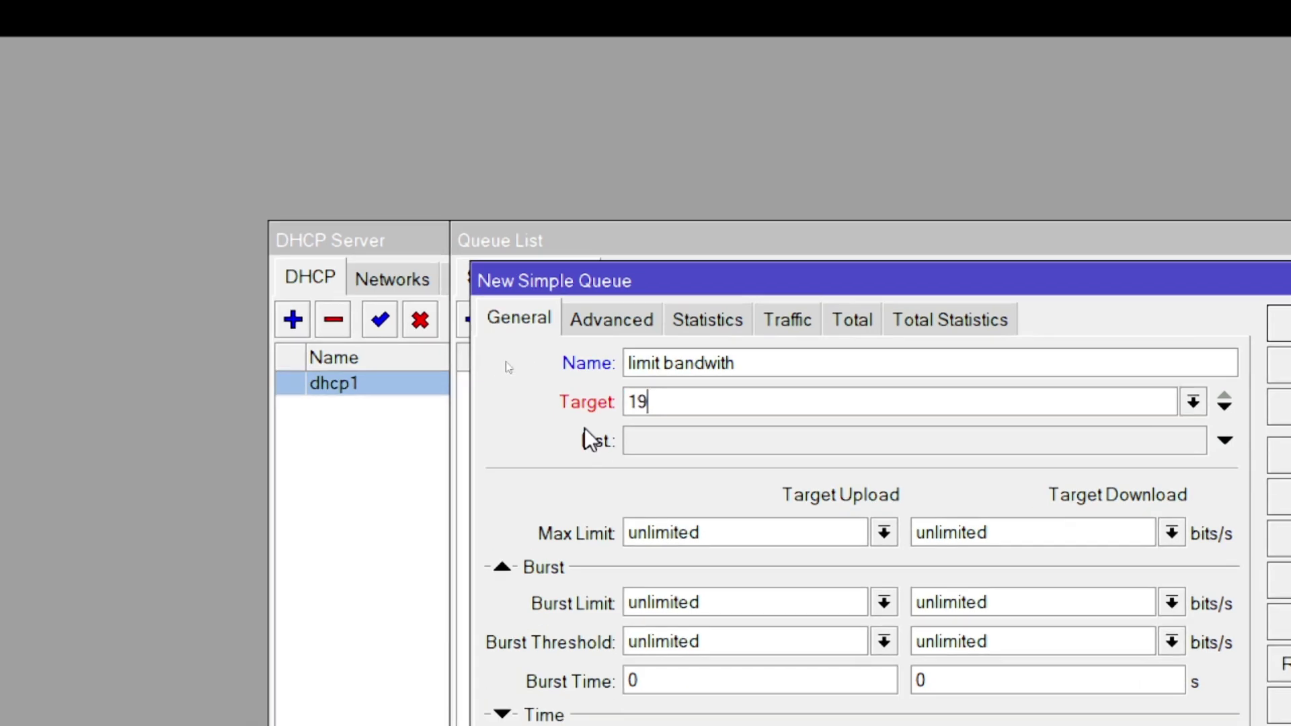
pyautogui.write('10.0/')
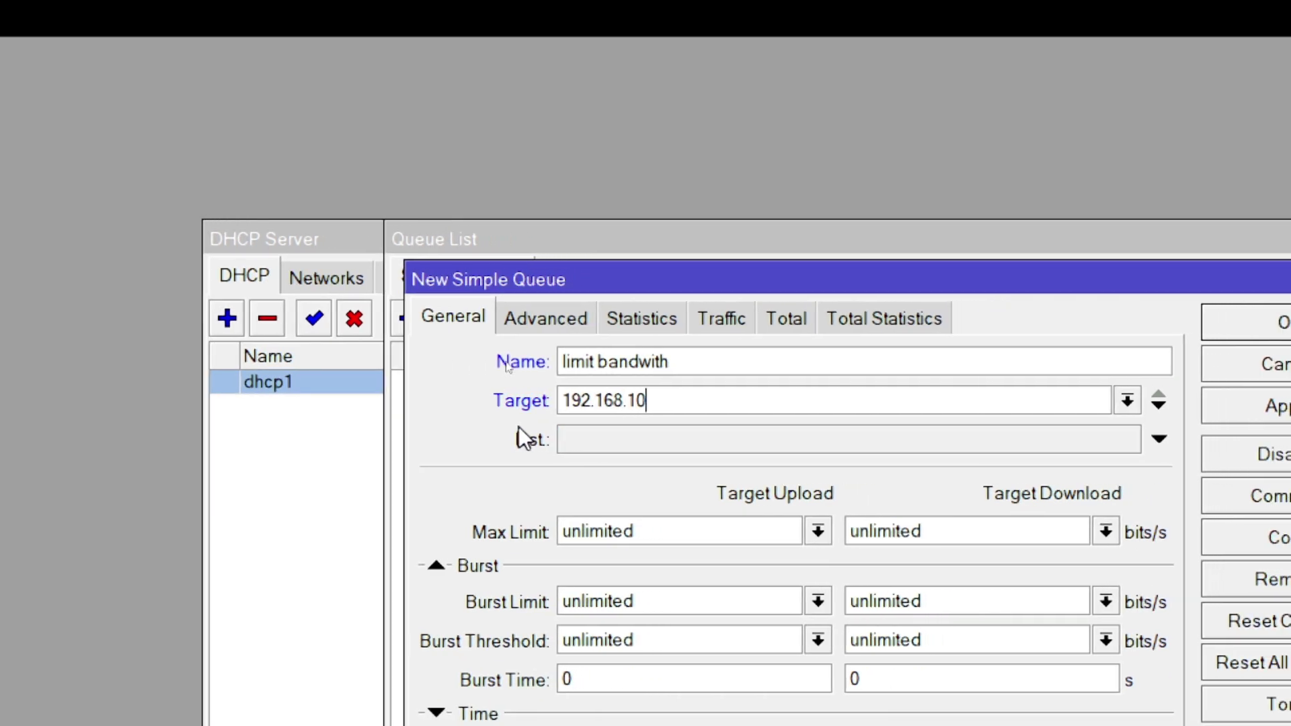
pyautogui.write('24')
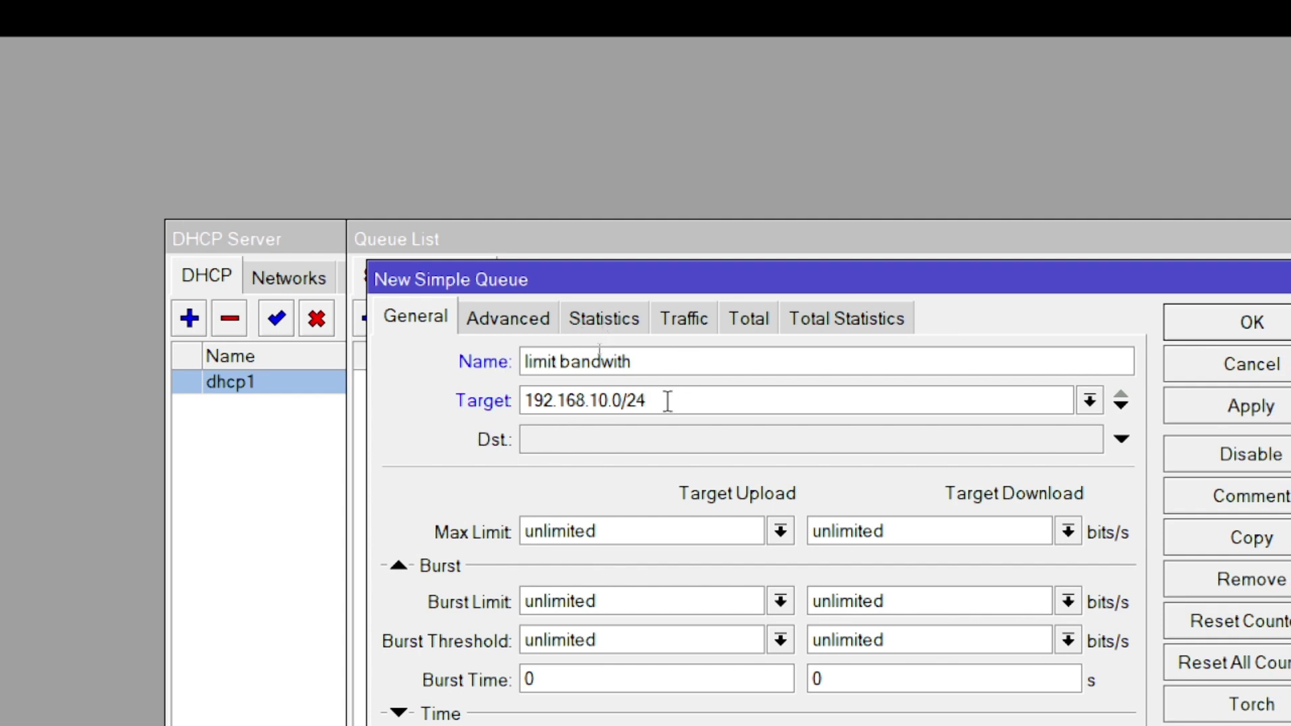
pyautogui.moveTo(667, 402); pyautogui.dragTo(496, 404)
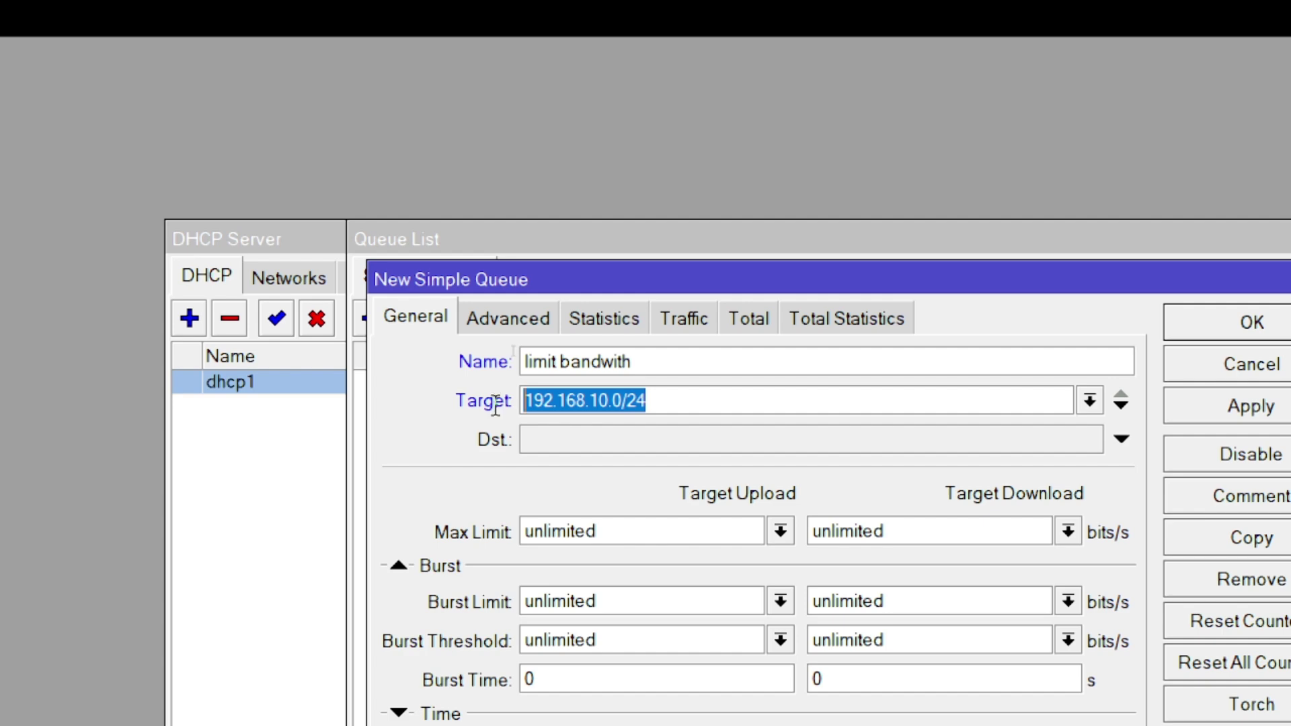
pyautogui.click(697, 404)
pyautogui.moveTo(697, 405); pyautogui.dragTo(536, 385)
pyautogui.moveTo(660, 398); pyautogui.dragTo(553, 384)
pyautogui.click(681, 404)
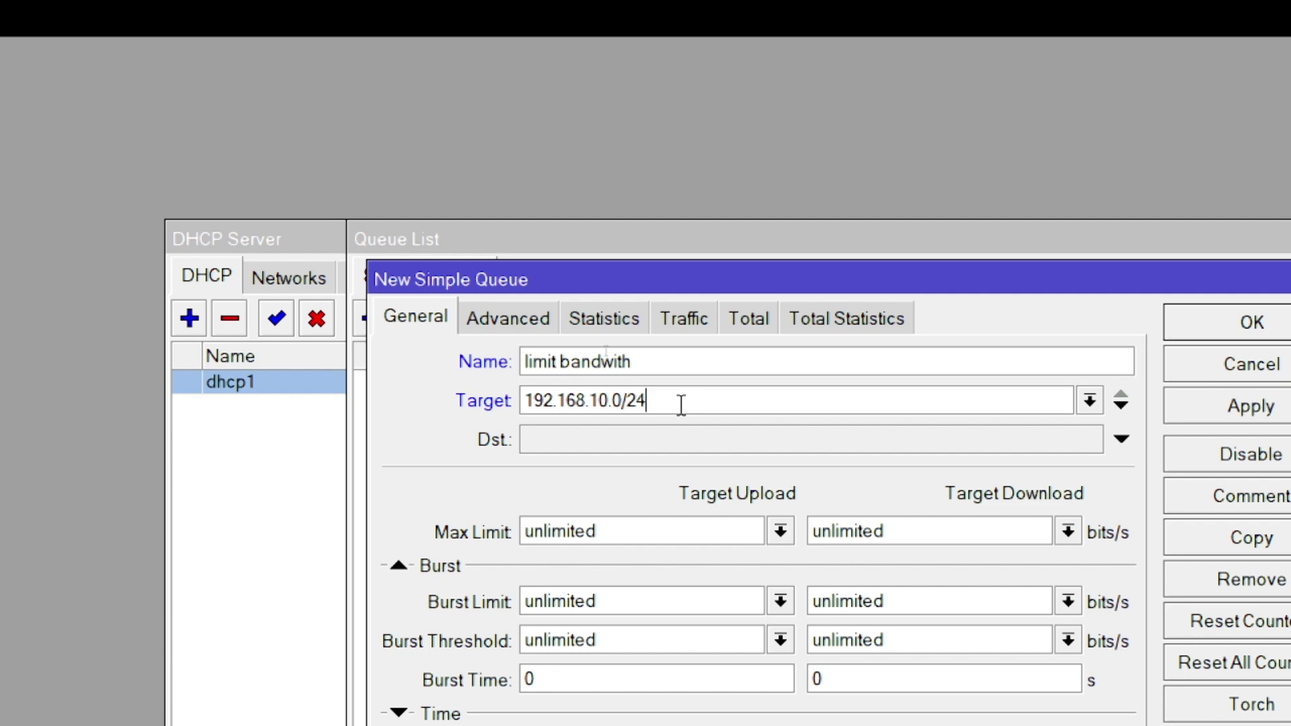
# - Set the queue's upload and download max limits to 5M each and save the queue
pyautogui.click(602, 528)
pyautogui.moveTo(628, 522); pyautogui.dragTo(423, 527)
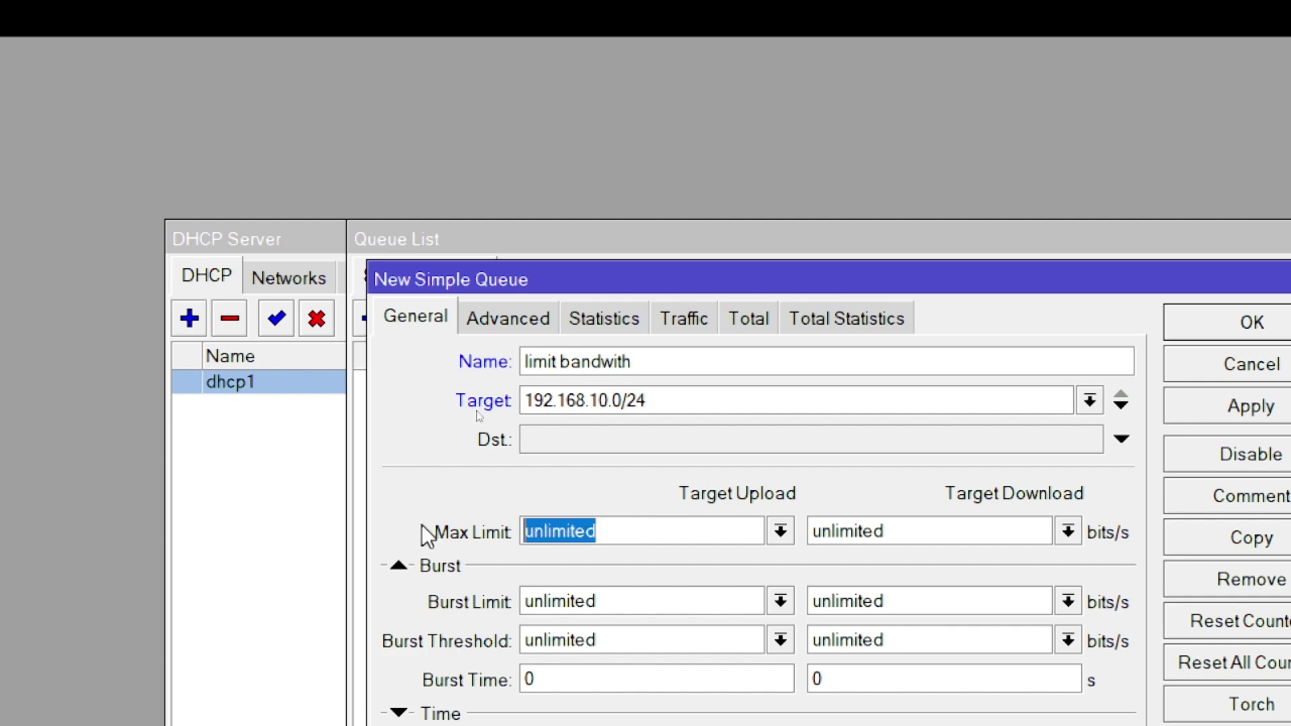
pyautogui.write('5M')
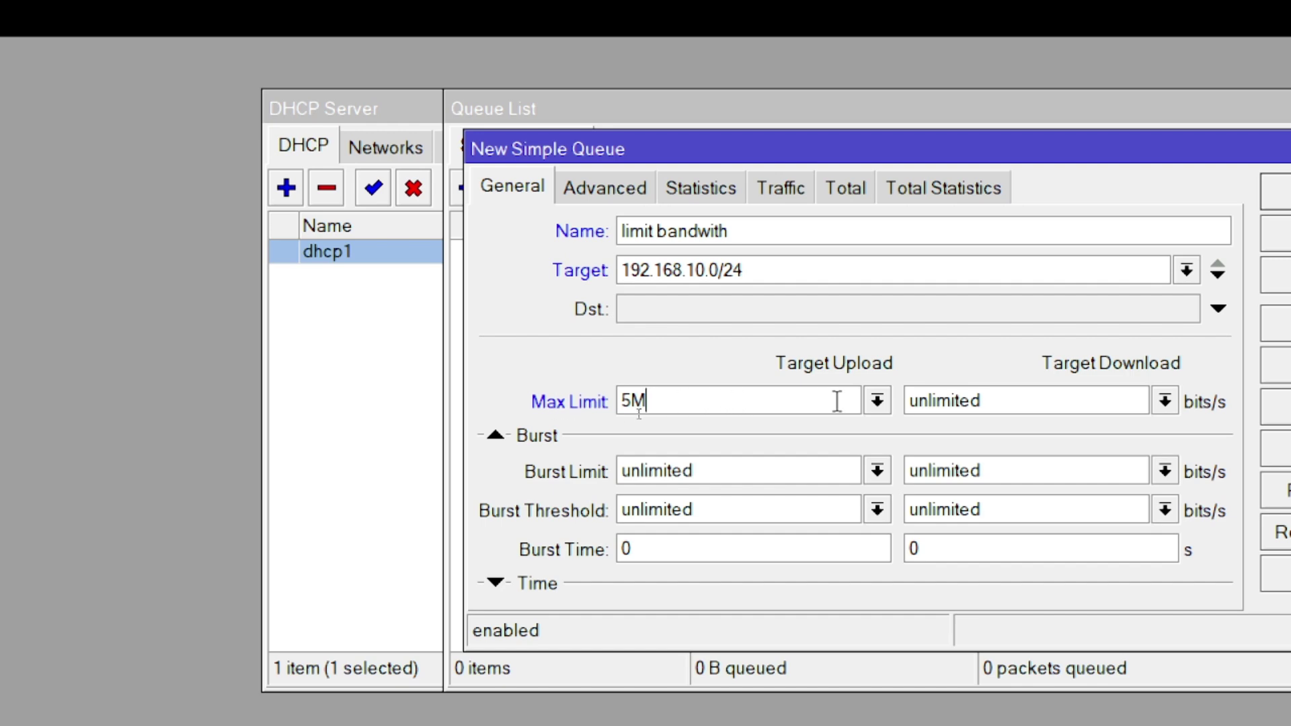
pyautogui.click(877, 402)
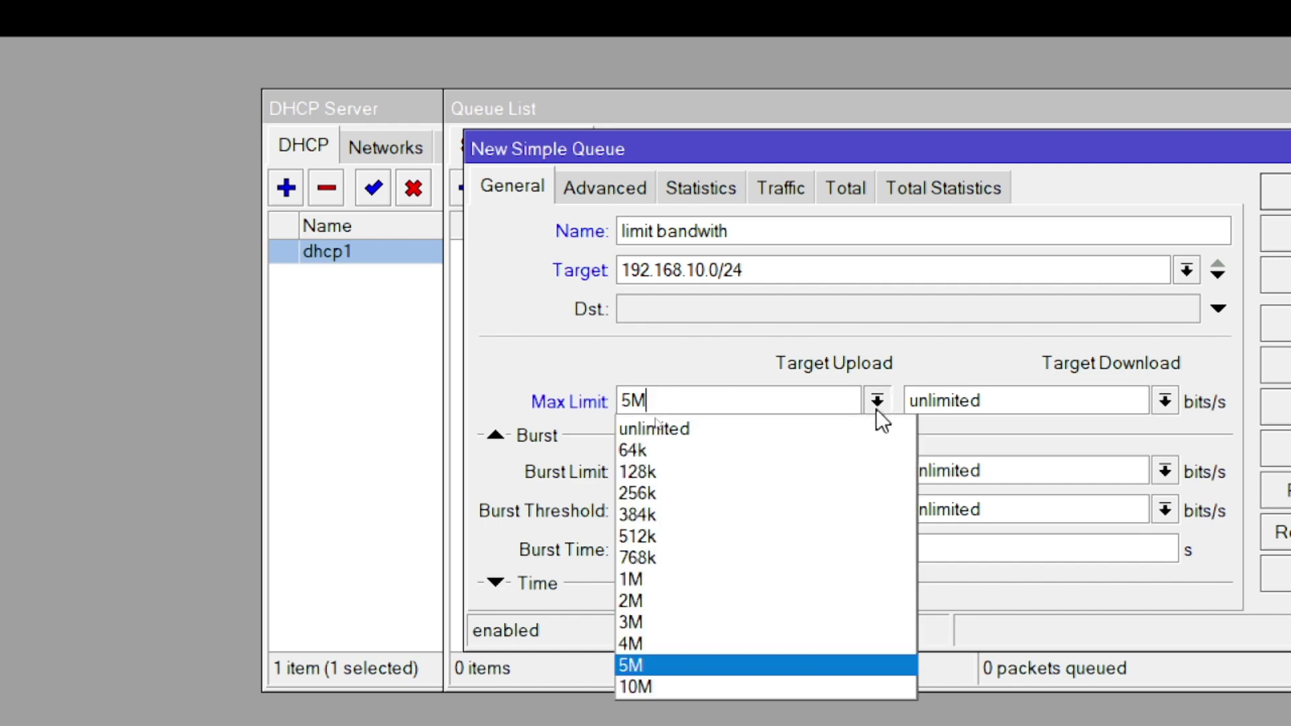
pyautogui.click(1060, 398)
pyautogui.doubleClick(1062, 397)
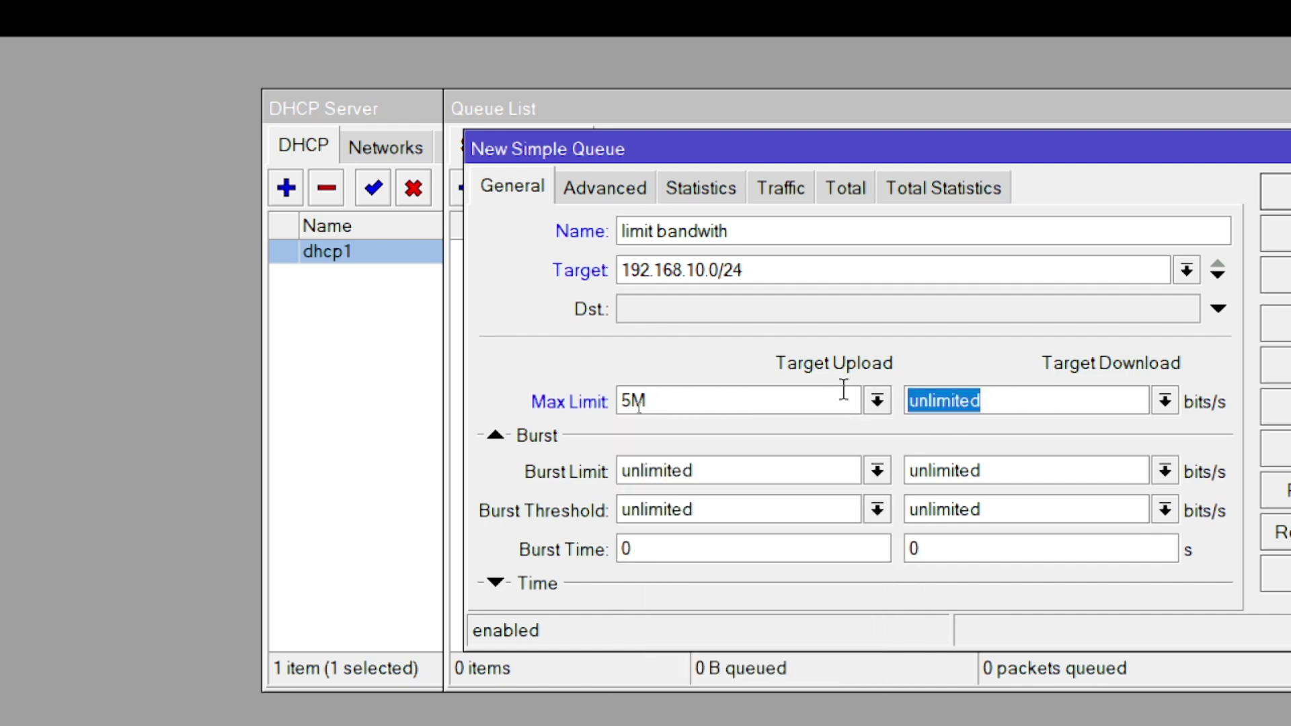
pyautogui.write('5M')
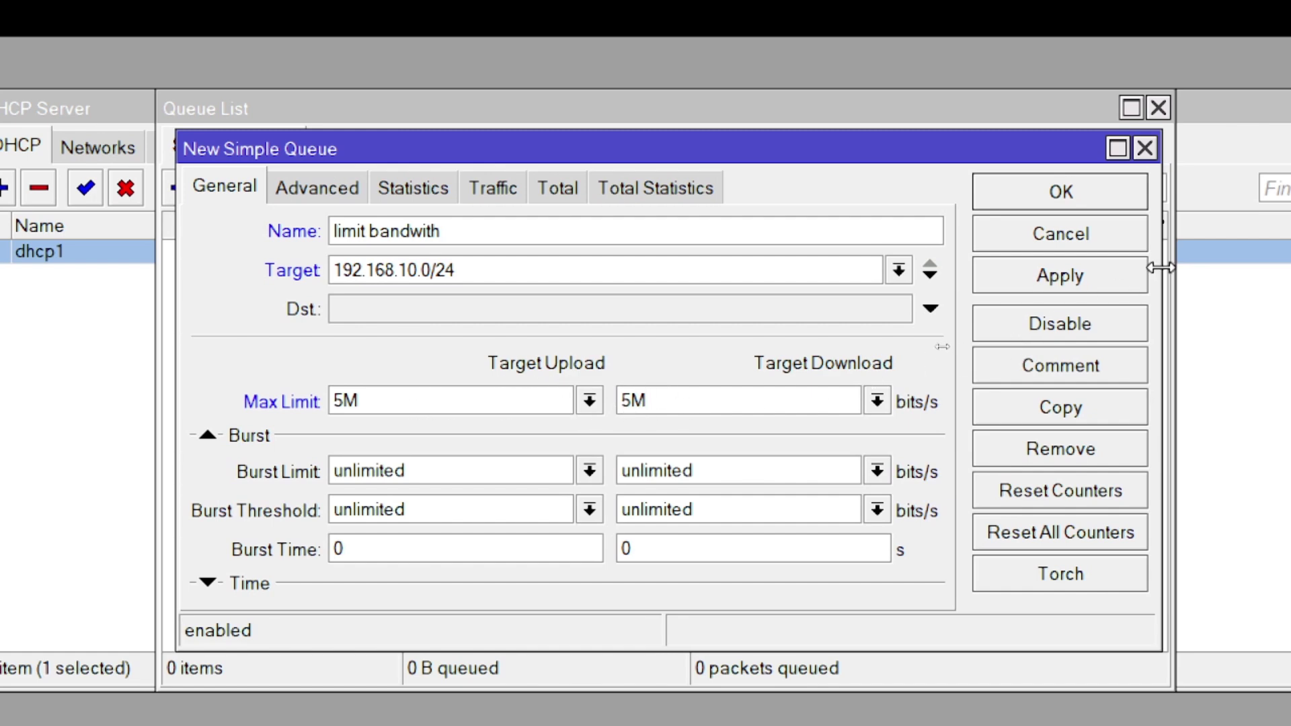
pyautogui.click(1115, 273)
pyautogui.click(1020, 193)
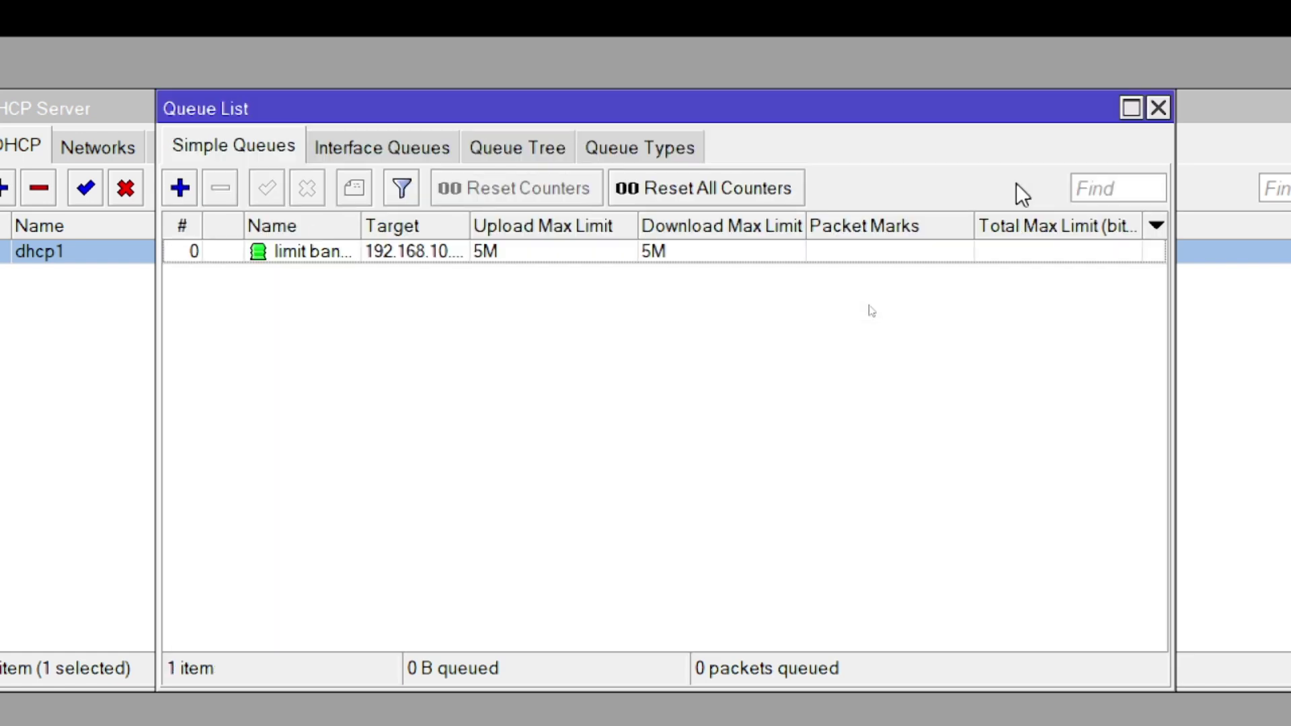
# - Switch back to the Windows 10 virtual machine and rerun the speed test on the Speedtest page
pyautogui.press('super+minus')
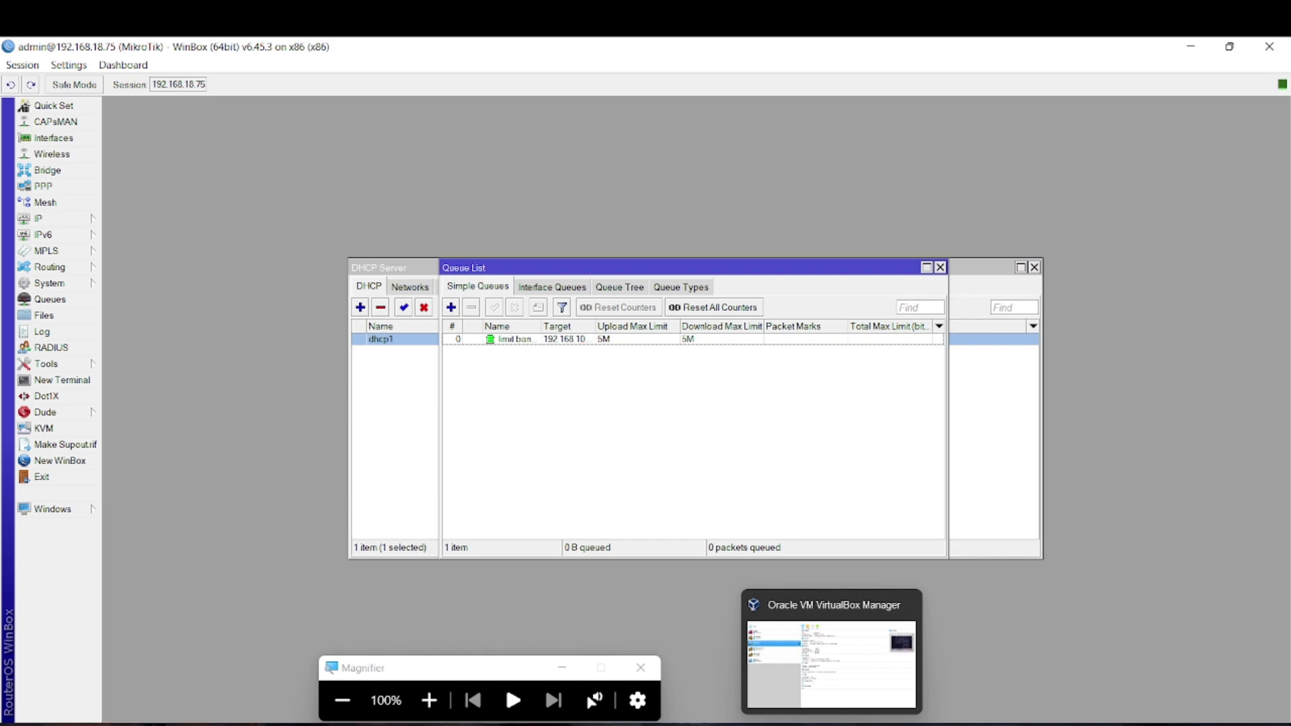
pyautogui.click(936, 680)
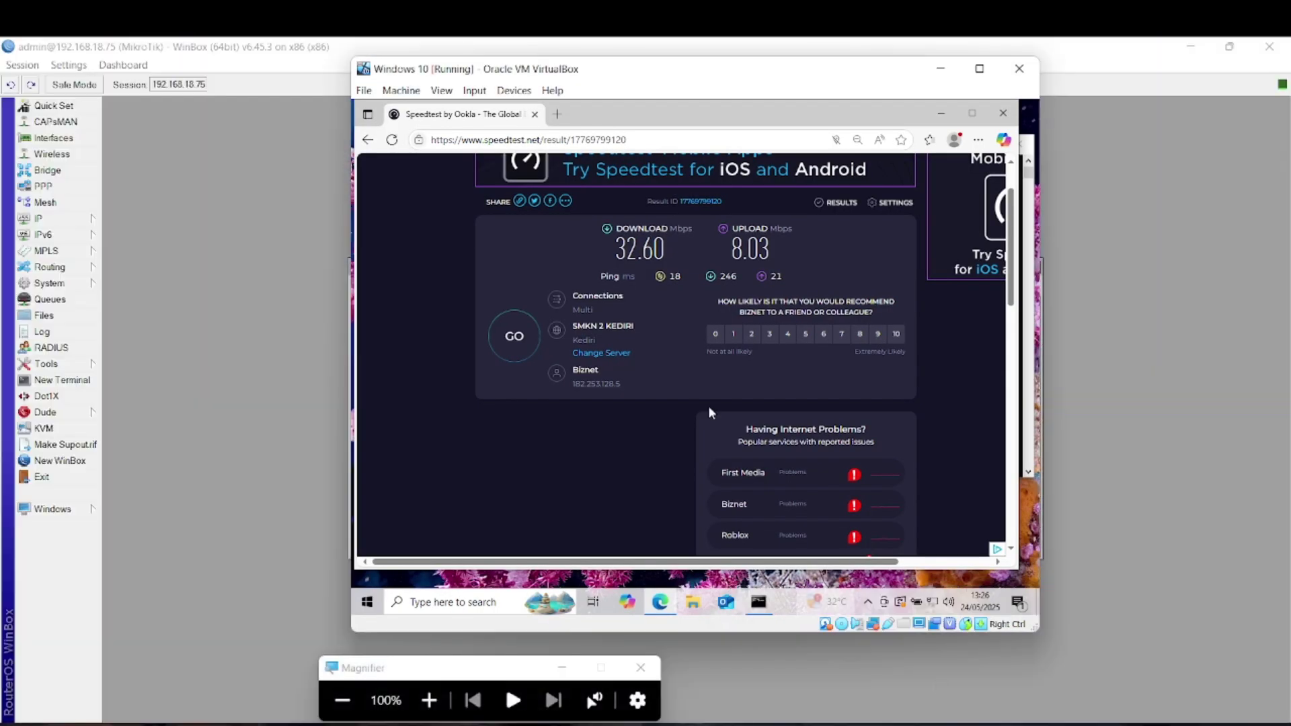
pyautogui.scroll(1, 708, 406)
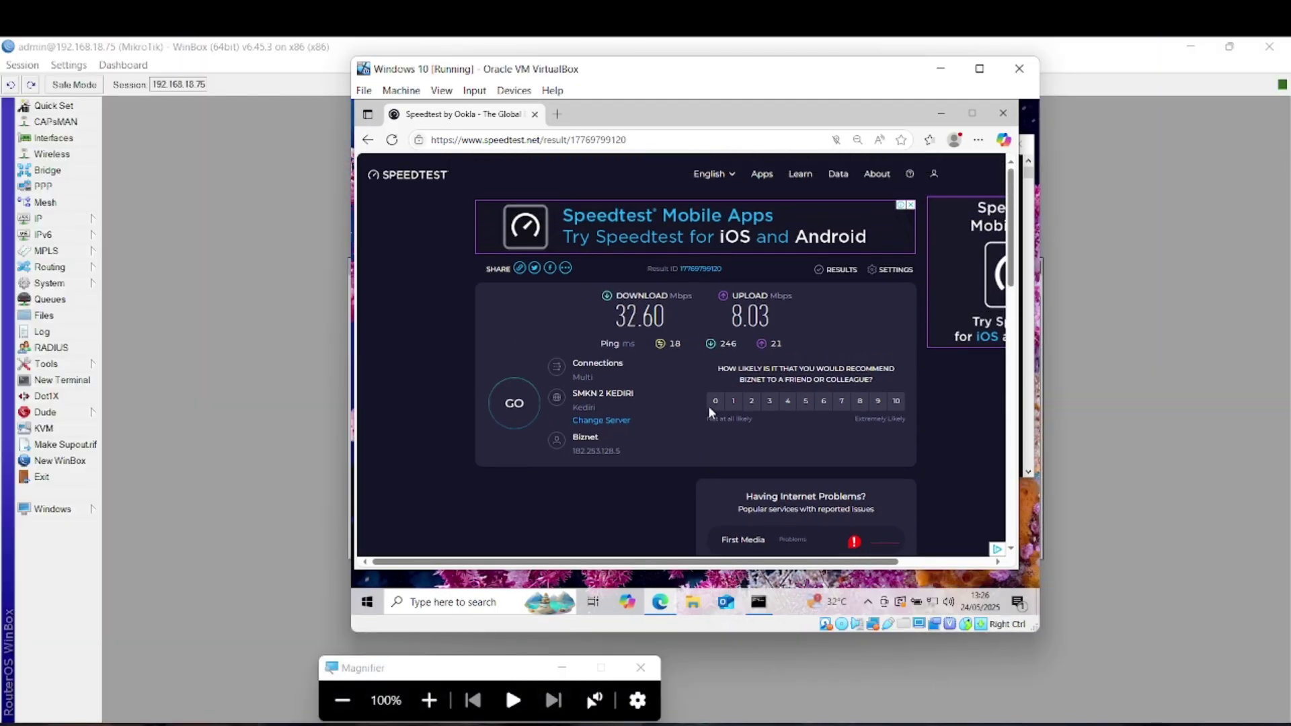
pyautogui.click(514, 404)
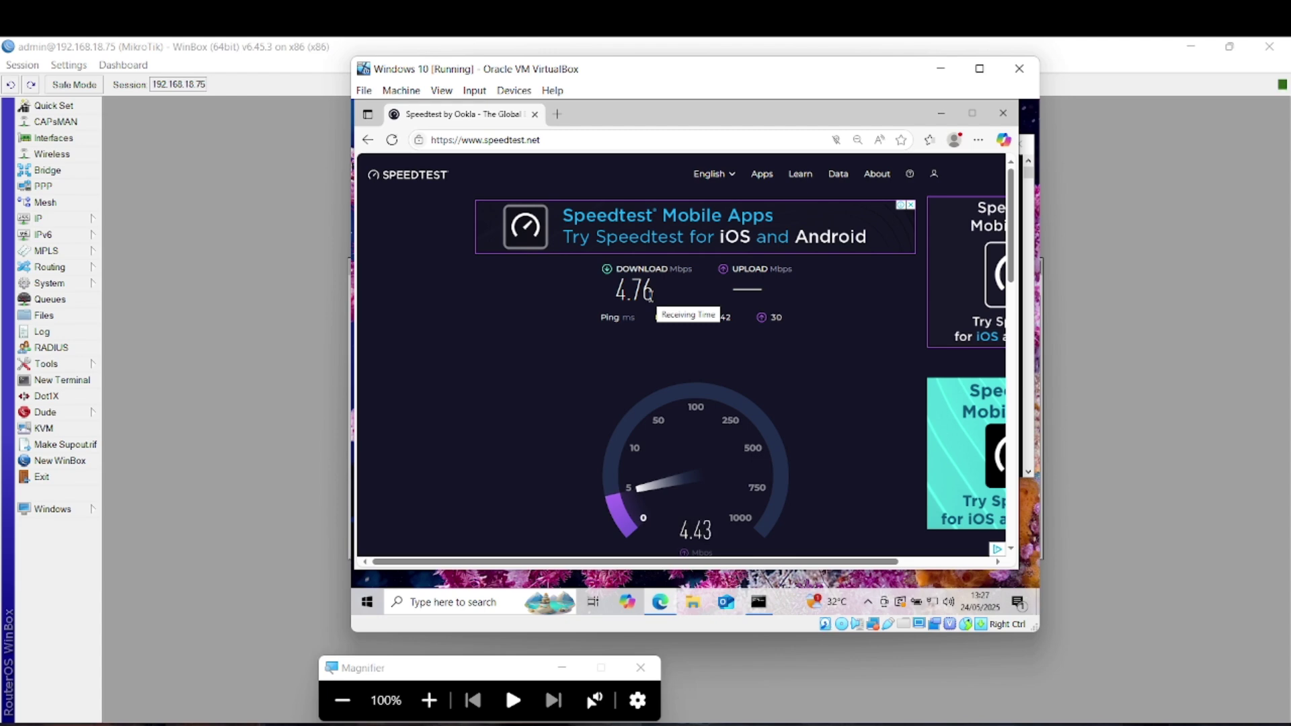
# - Examine the download and upload speeds of the new speed test against the bandwidth limit
pyautogui.doubleClick(649, 292)
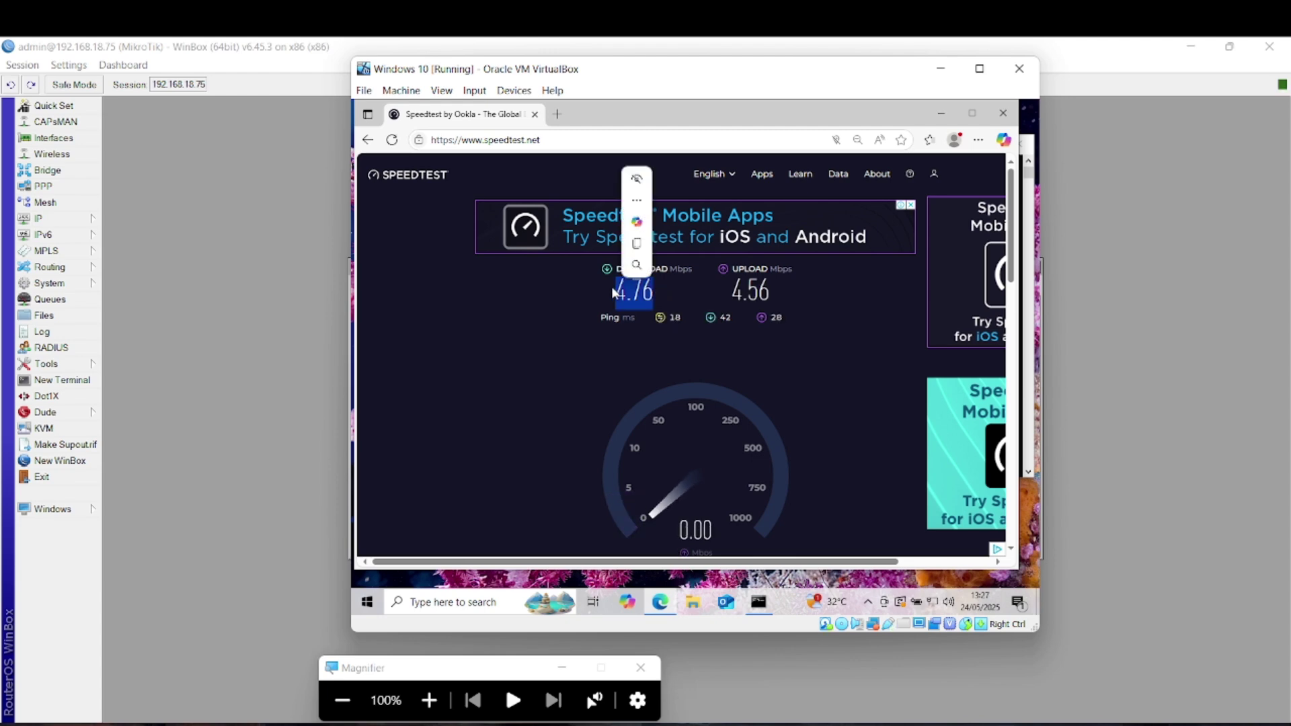
pyautogui.click(680, 284)
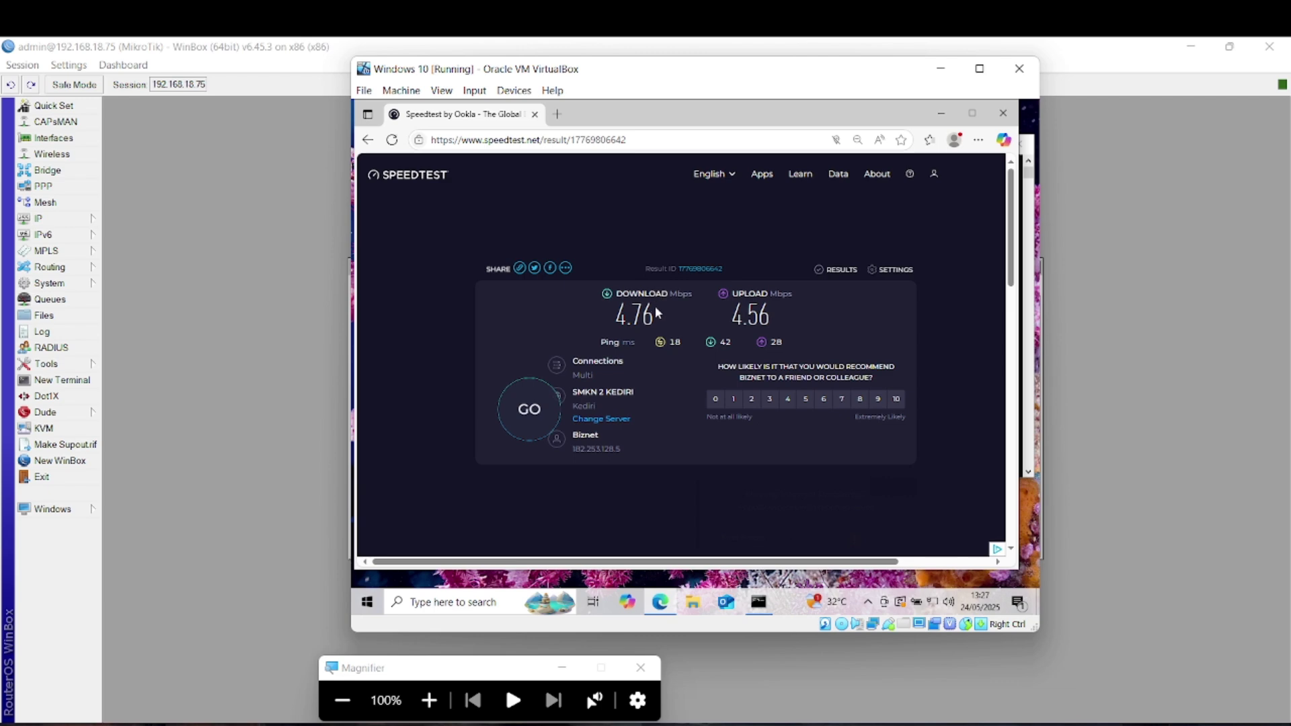
pyautogui.doubleClick(655, 313)
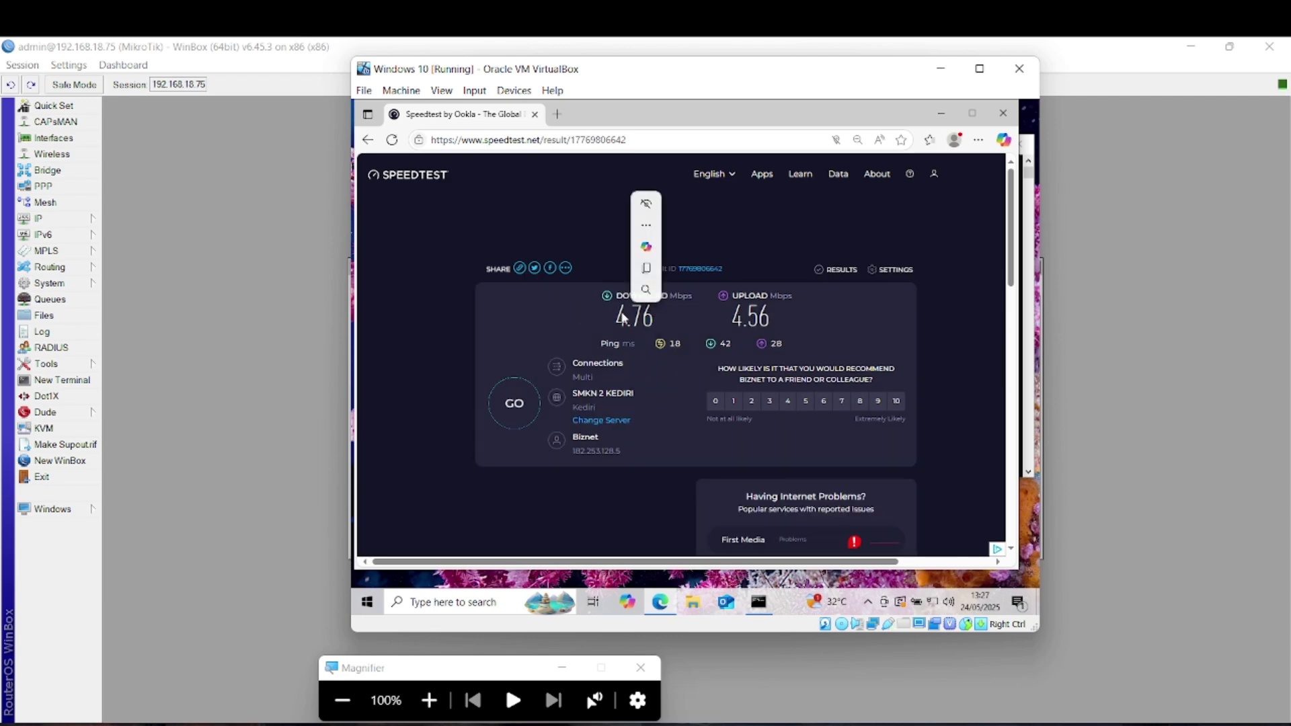
pyautogui.click(651, 316)
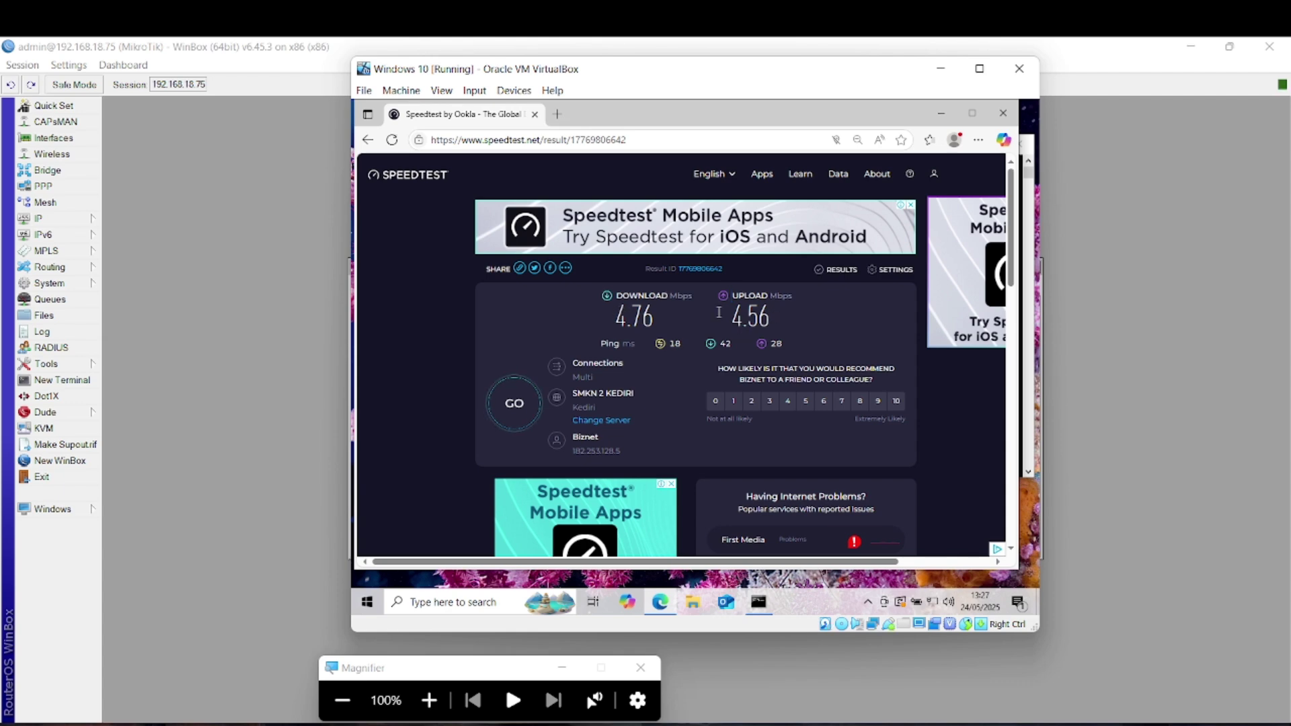
# - Highlight the download and upload figures in the Speedtest result
pyautogui.moveTo(772, 310); pyautogui.dragTo(632, 319)
pyautogui.click(611, 318)
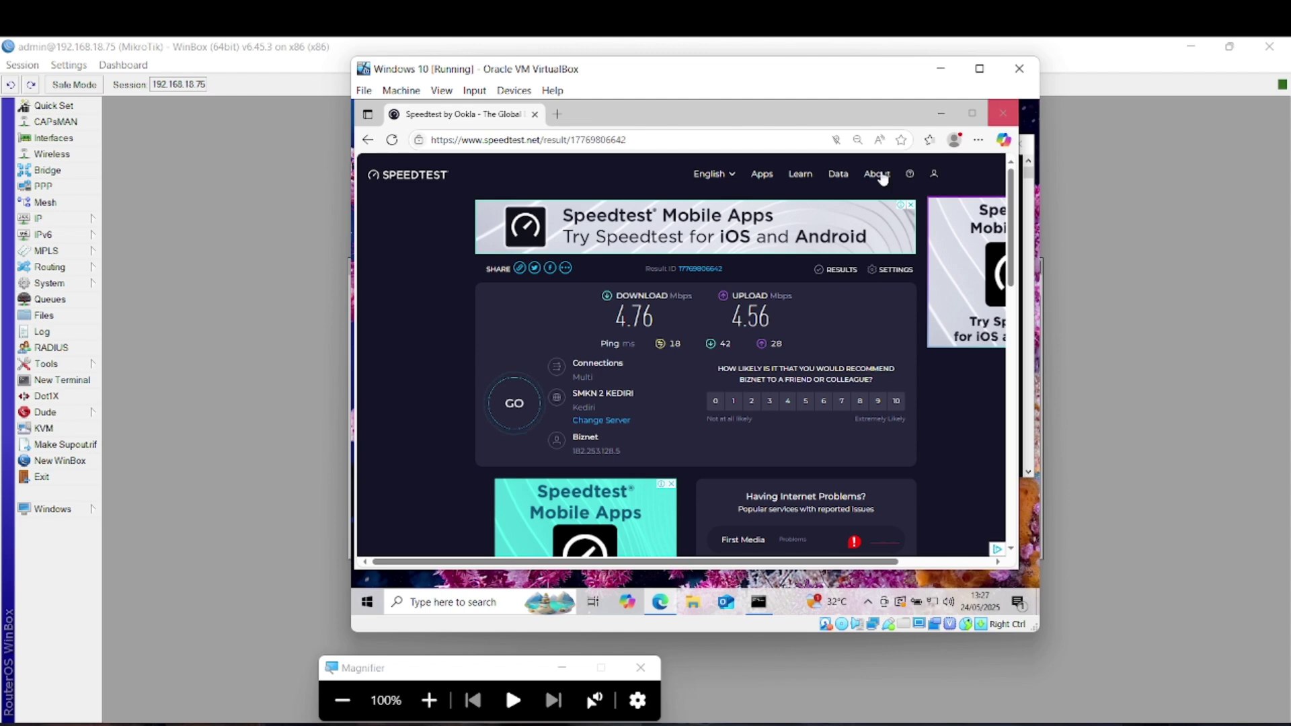
pyautogui.moveTo(785, 314); pyautogui.dragTo(591, 307)
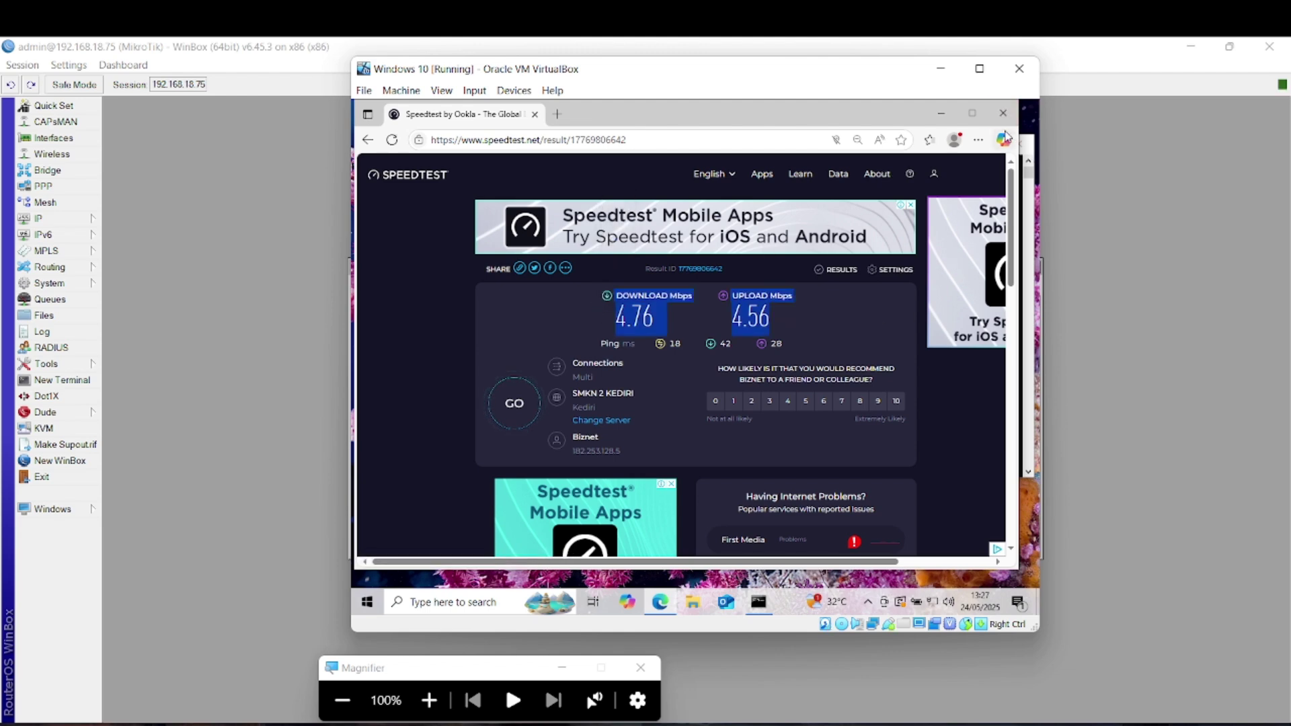
# - Return to WinBox, open the "limit bandwith" simple queue and review its upload and download max limits
pyautogui.click(955, 76)
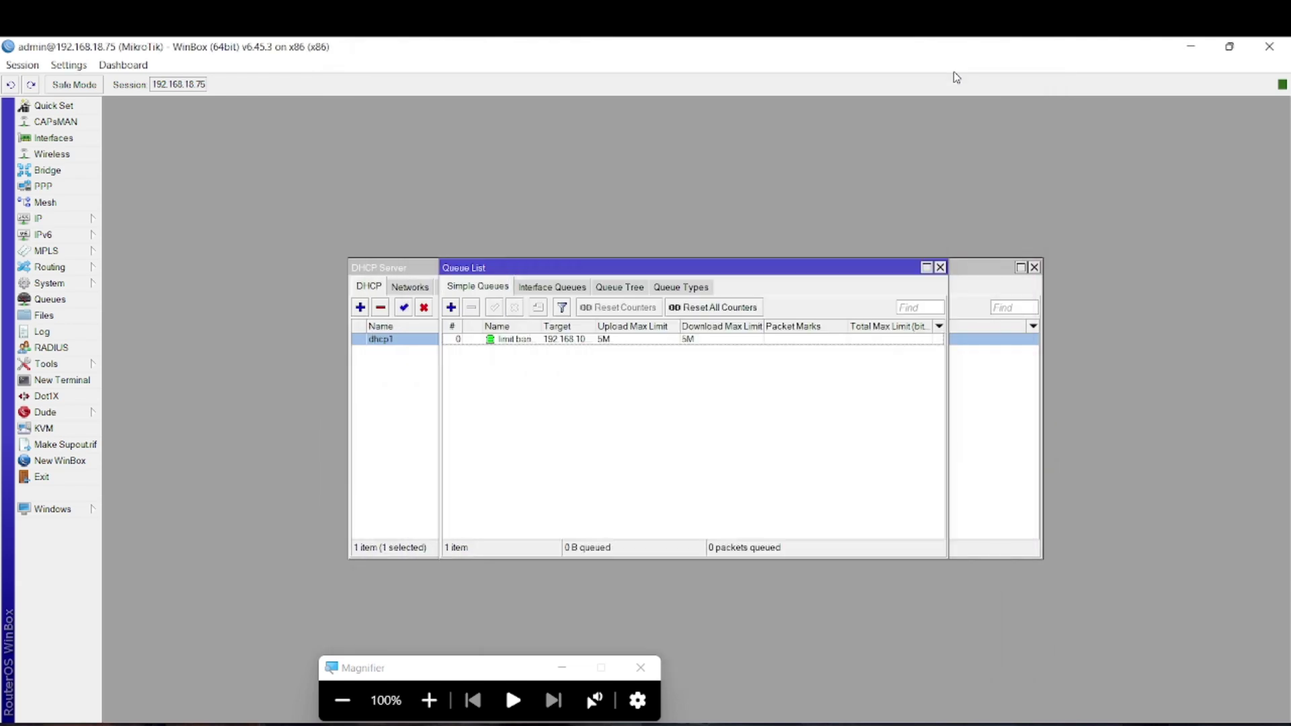
pyautogui.doubleClick(568, 340)
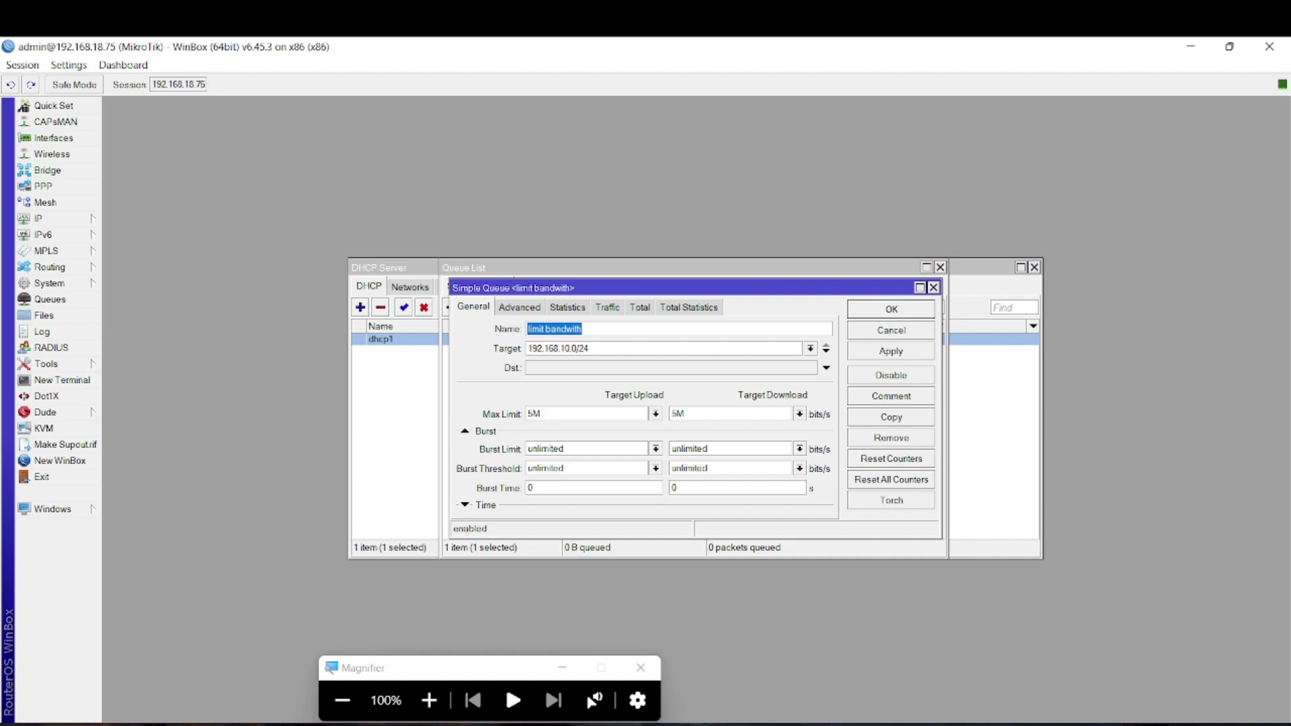
pyautogui.doubleClick(533, 413)
pyautogui.moveTo(695, 413); pyautogui.dragTo(668, 414)
pyautogui.click(696, 414)
pyautogui.doubleClick(533, 413)
# - Expand the queue's Burst settings and set the upload and download burst limits to 20M each
pyautogui.click(488, 433)
pyautogui.click(489, 434)
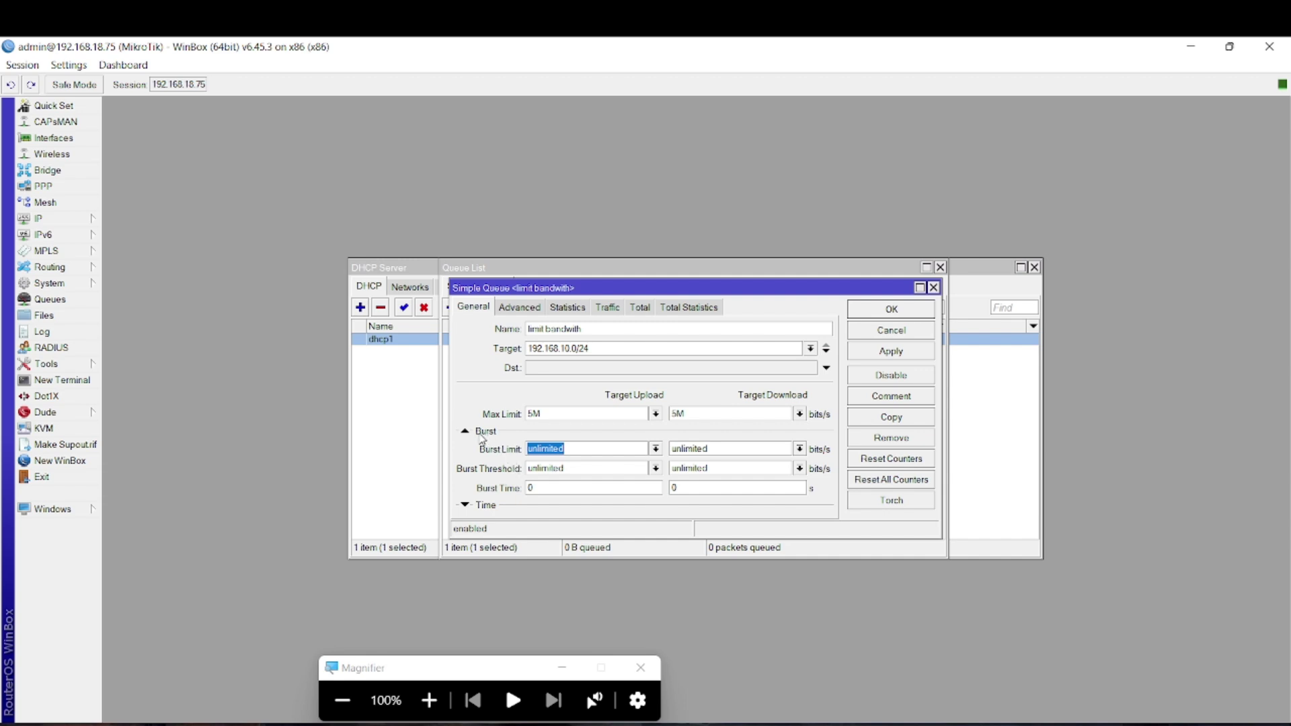
pyautogui.click(482, 436)
pyautogui.click(481, 436)
pyautogui.write('20M')
pyautogui.moveTo(711, 449); pyautogui.dragTo(672, 449)
pyautogui.press('BackSpace')
pyautogui.write('20M')
pyautogui.doubleClick(536, 449)
pyautogui.press('Tab')
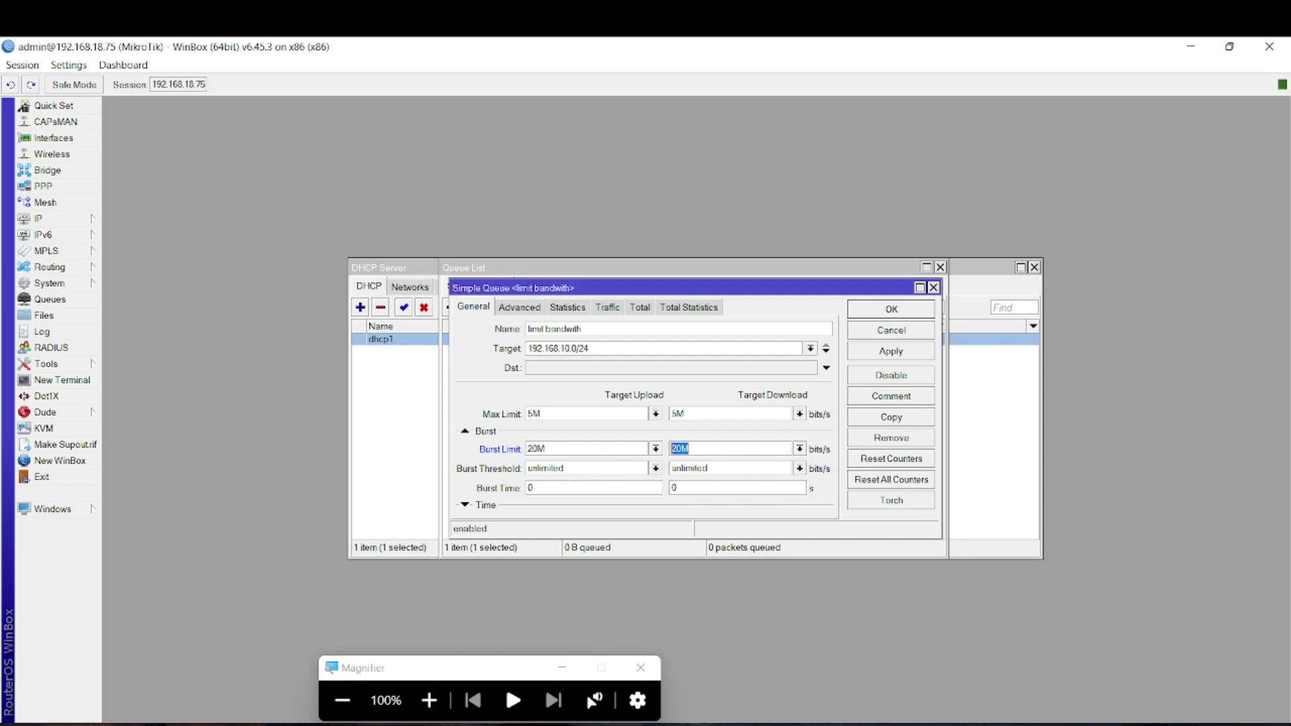
# - Examine the upload burst threshold among the queue's Burst settings
pyautogui.click(544, 468)
pyautogui.doubleClick(545, 468)
pyautogui.click(562, 441)
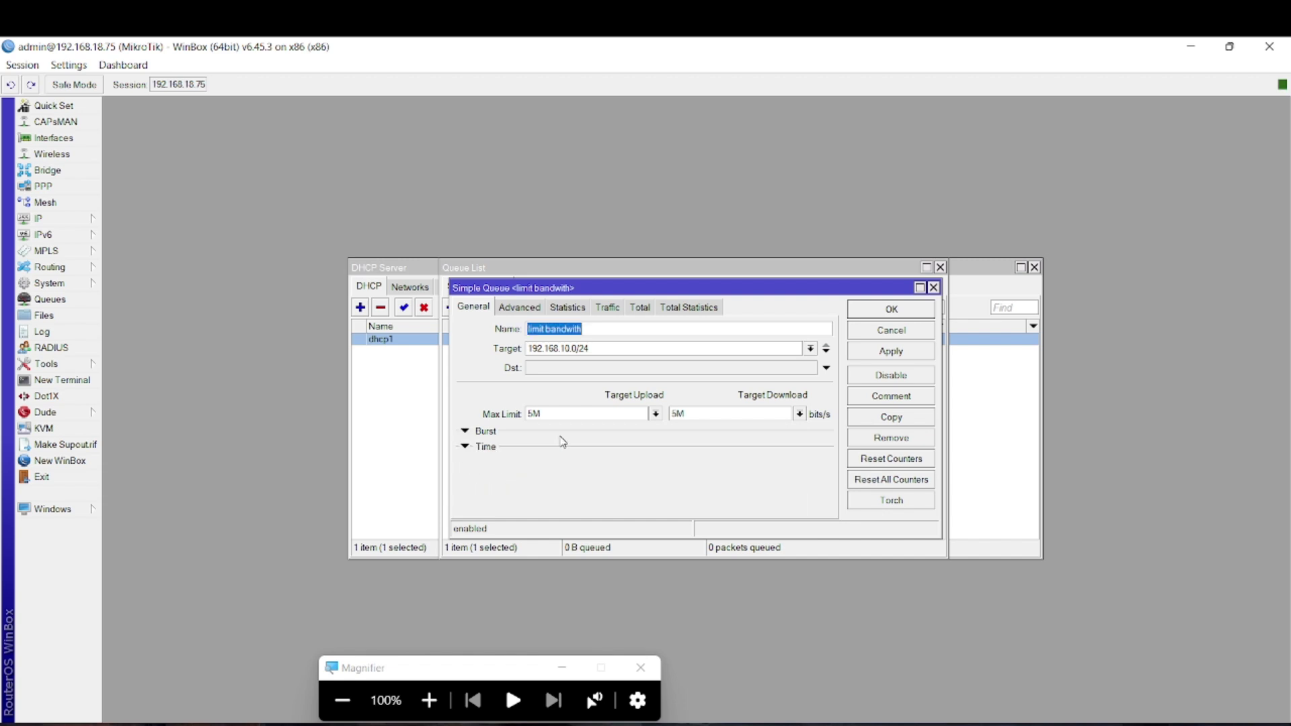
pyautogui.click(542, 436)
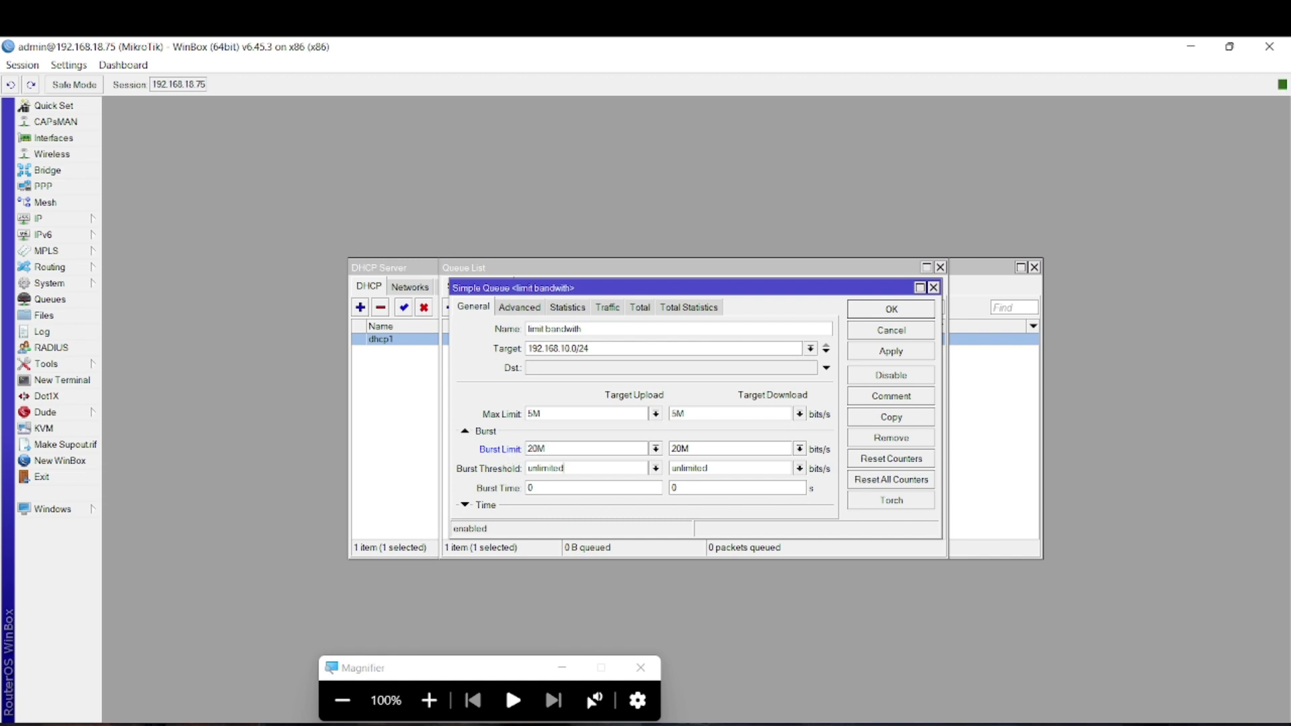
pyautogui.moveTo(565, 467); pyautogui.dragTo(531, 468)
pyautogui.click(568, 468)
pyautogui.click(531, 468)
pyautogui.doubleClick(531, 468)
# - Set the queue's upload burst time to 5 and check it alongside the burst limit
pyautogui.click(582, 485)
pyautogui.press('Tab')
pyautogui.hotkey('shift', 'Tab')
pyautogui.write('5')
pyautogui.doubleClick(529, 487)
pyautogui.doubleClick(535, 449)
# - Switch to the lab PDF in Google Classroom and find the Burst Limit explanation in item 12
pyautogui.click(794, 724)
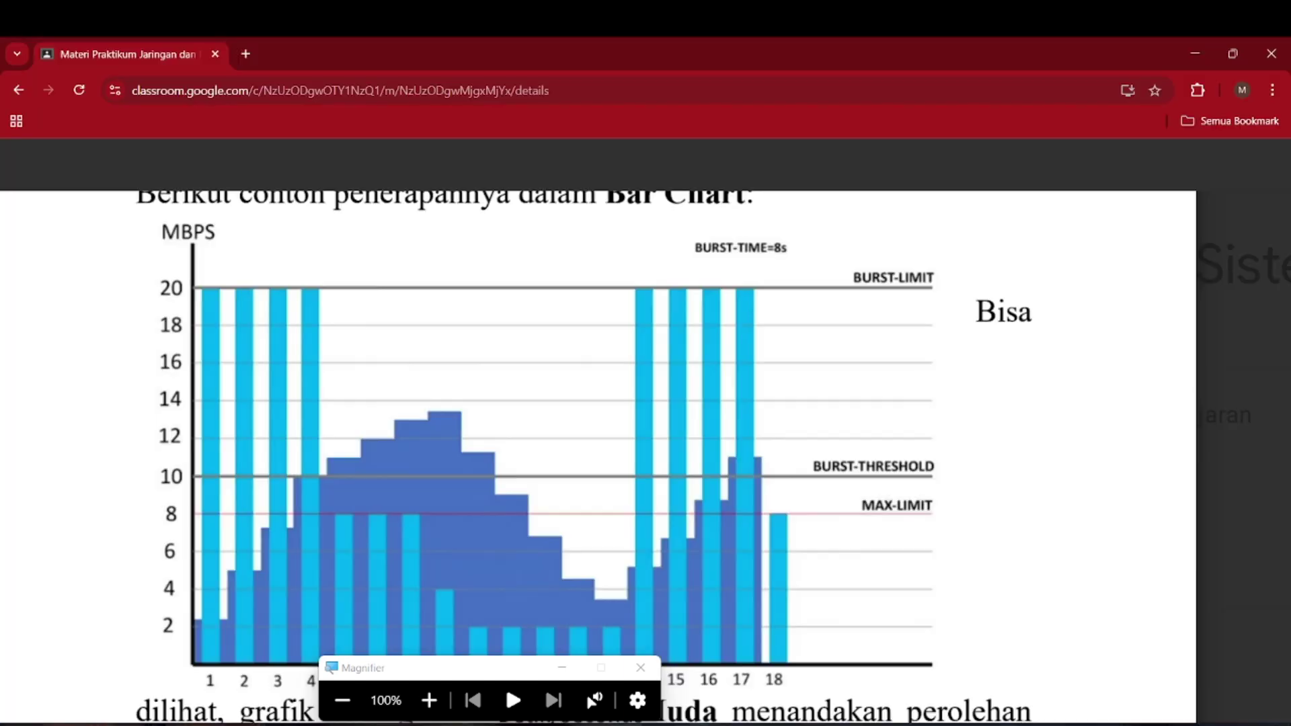
pyautogui.scroll(-1, 651, 461)
pyautogui.scroll(8, 651, 461)
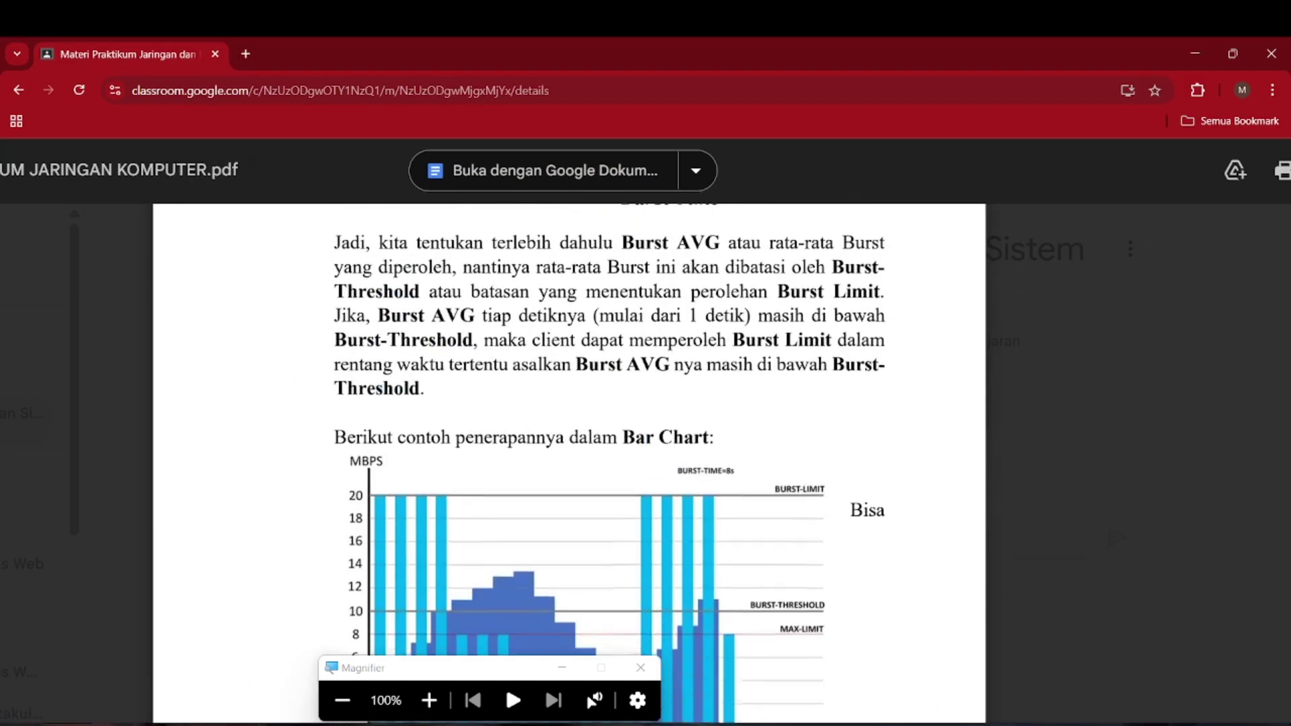
pyautogui.hotkey('ctrl', '+')
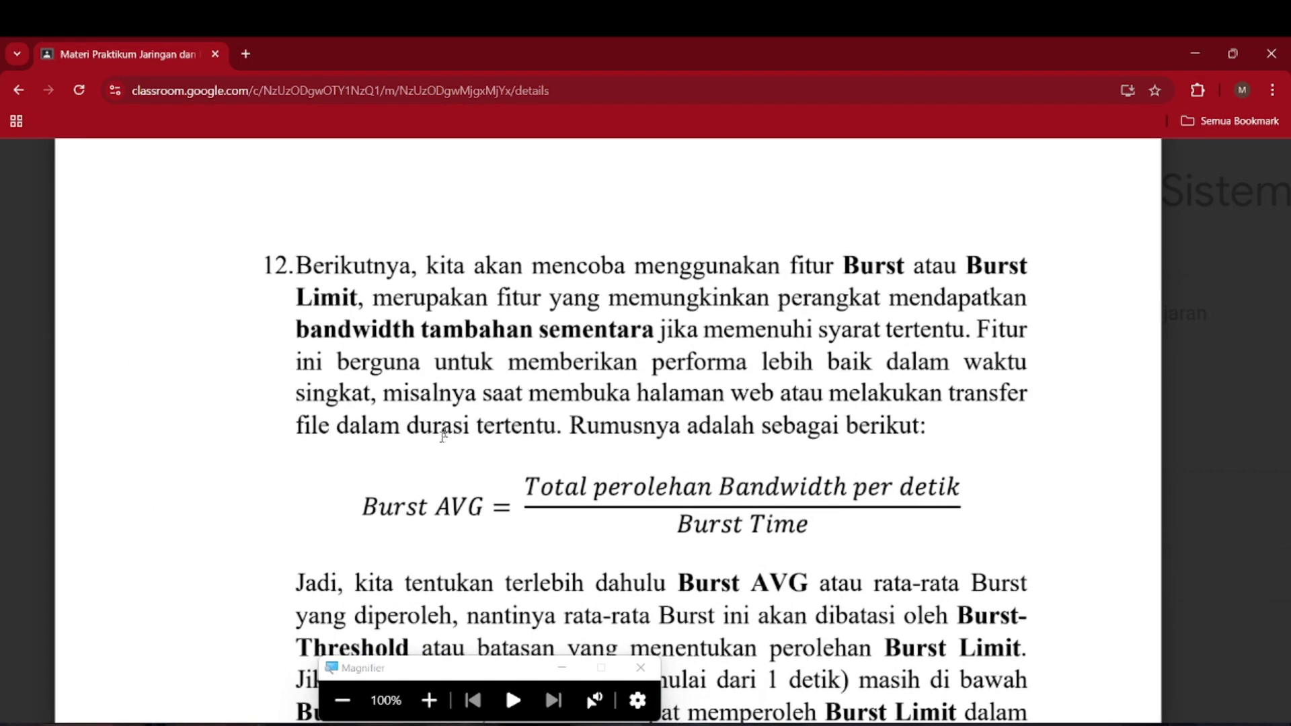
# - Examine the Burst AVG formula, covering total bandwidth obtained per second and the Burst Time divisor
pyautogui.moveTo(361, 505); pyautogui.dragTo(485, 506)
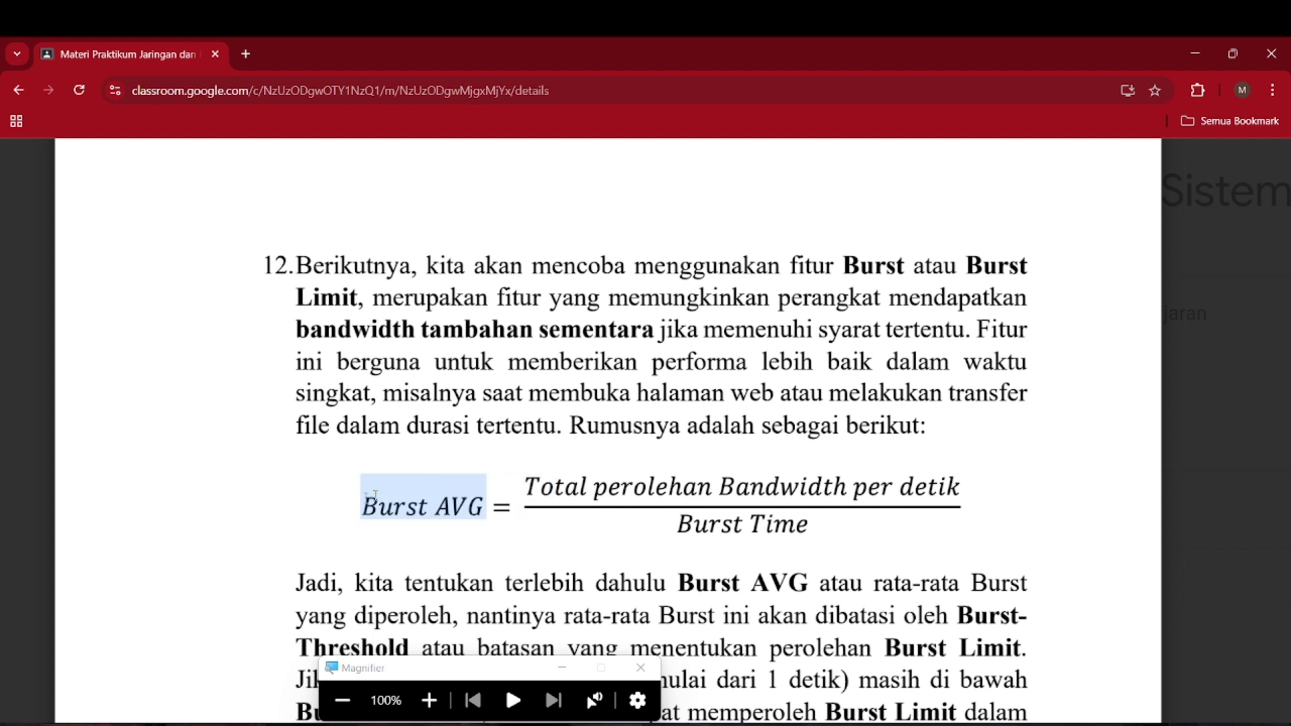
pyautogui.moveTo(494, 500); pyautogui.dragTo(882, 485)
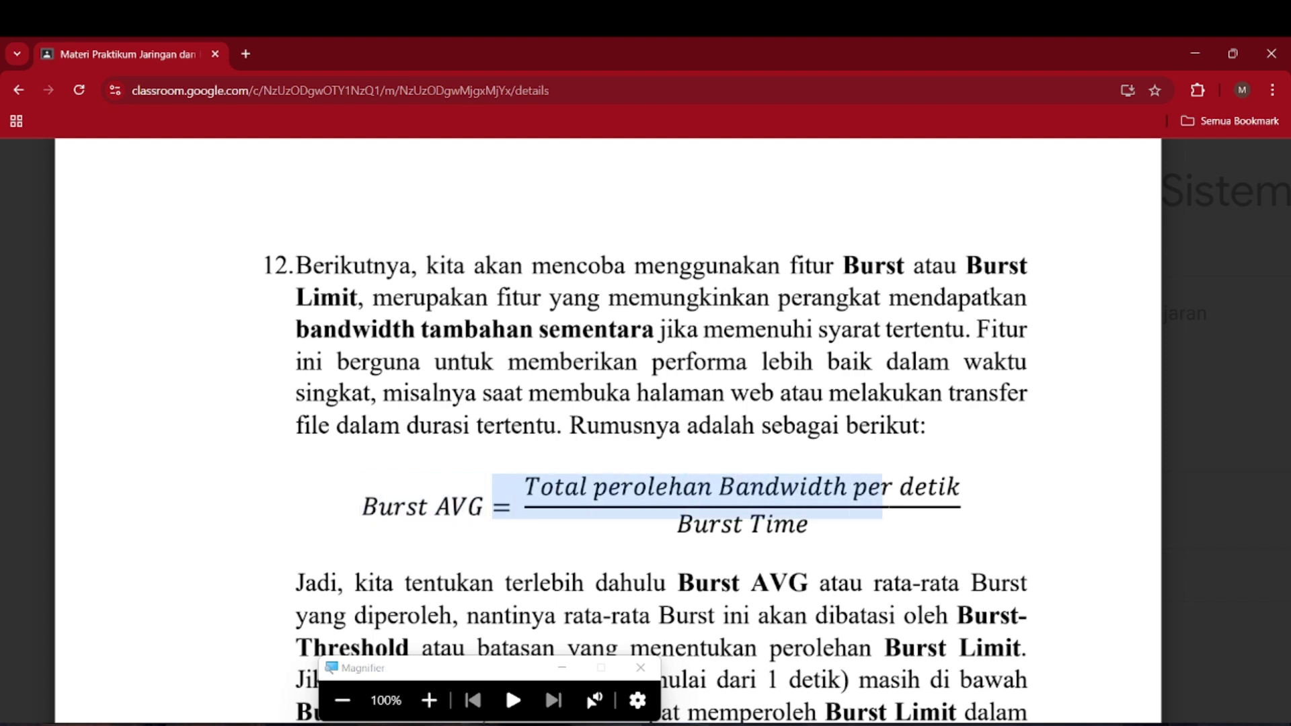
pyautogui.click(882, 494)
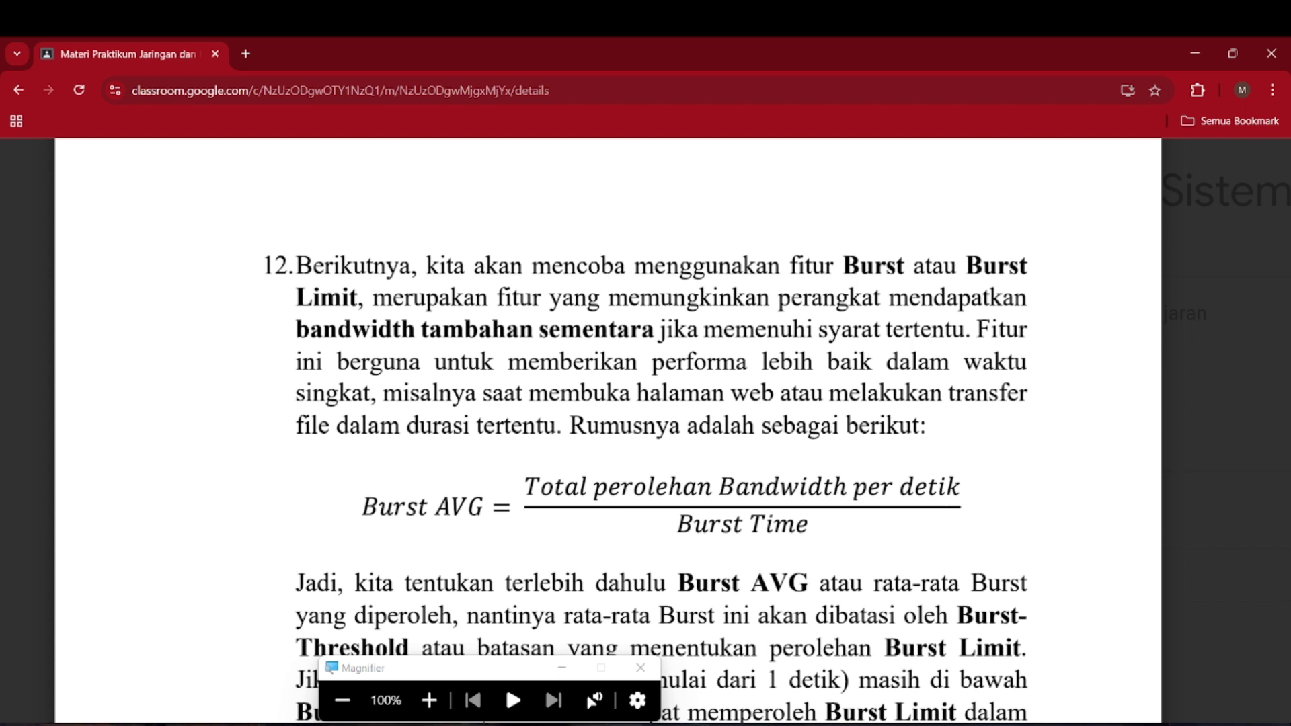
pyautogui.moveTo(962, 487); pyautogui.dragTo(523, 471)
pyautogui.click(523, 471)
pyautogui.moveTo(961, 491); pyautogui.dragTo(523, 478)
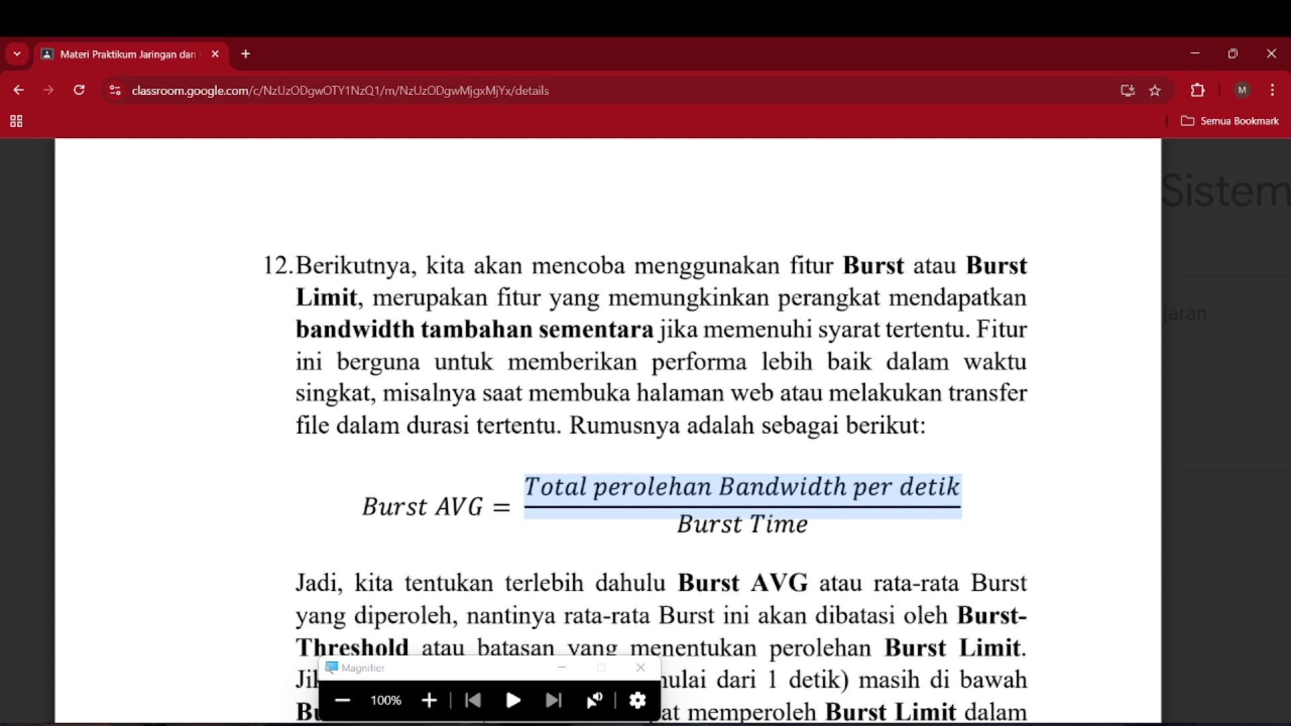
pyautogui.click(523, 478)
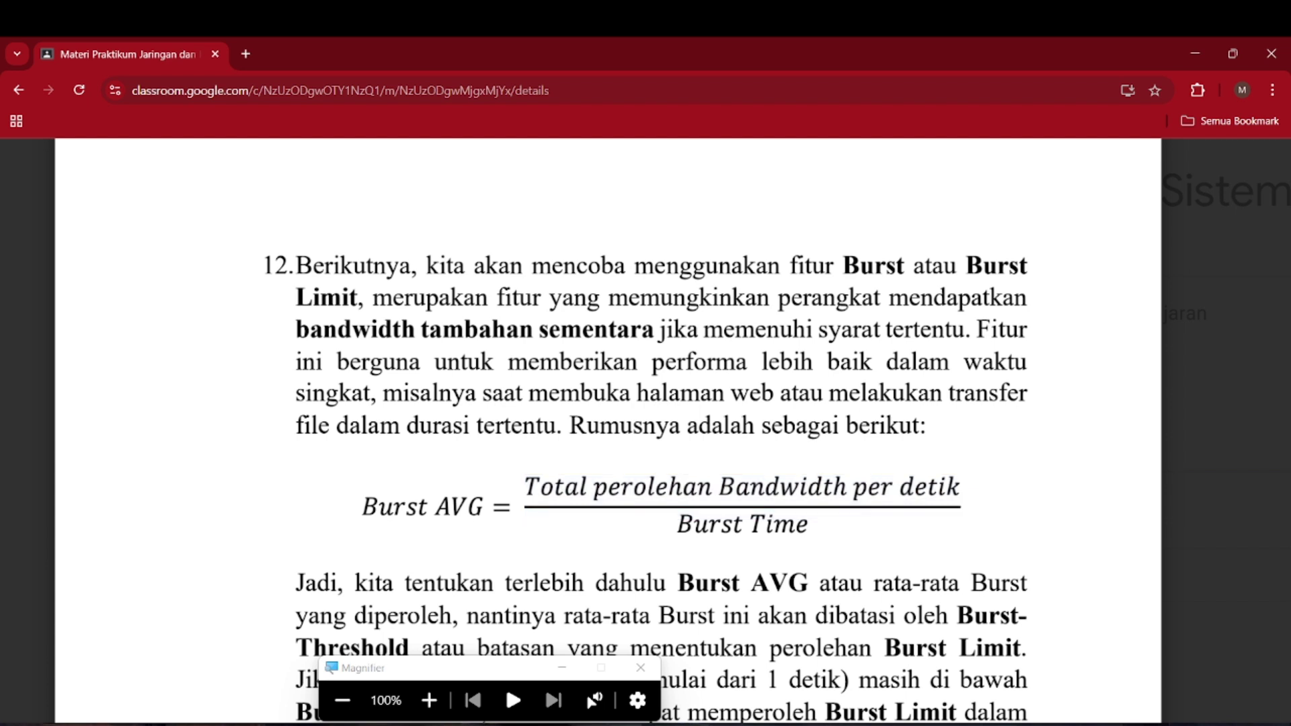
pyautogui.moveTo(961, 491); pyautogui.dragTo(590, 479)
pyautogui.click(744, 558)
pyautogui.moveTo(763, 485); pyautogui.dragTo(652, 485)
pyautogui.moveTo(808, 524); pyautogui.dragTo(674, 525)
pyautogui.click(675, 525)
# - Read the Burst-Threshold explanation and go to the example bar chart with an 8-second burst time
pyautogui.scroll(-8, 661, 430)
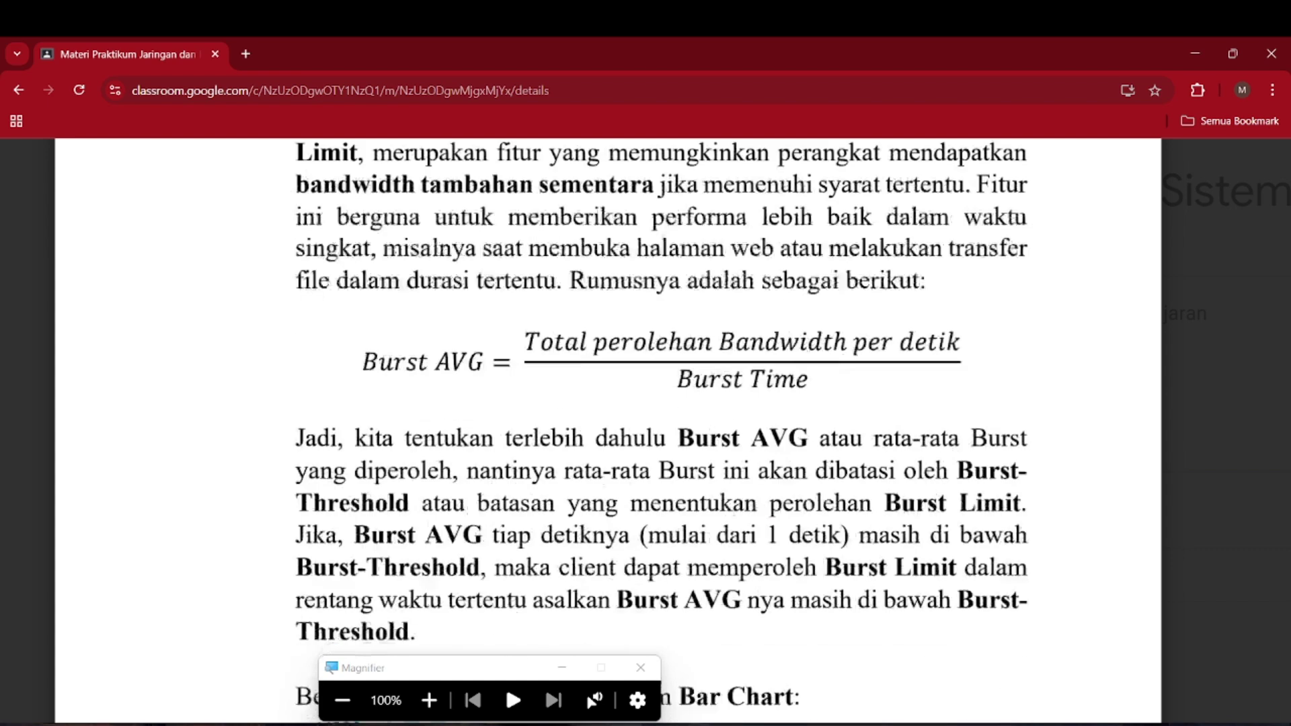
pyautogui.scroll(5, 661, 430)
pyautogui.scroll(1, 661, 430)
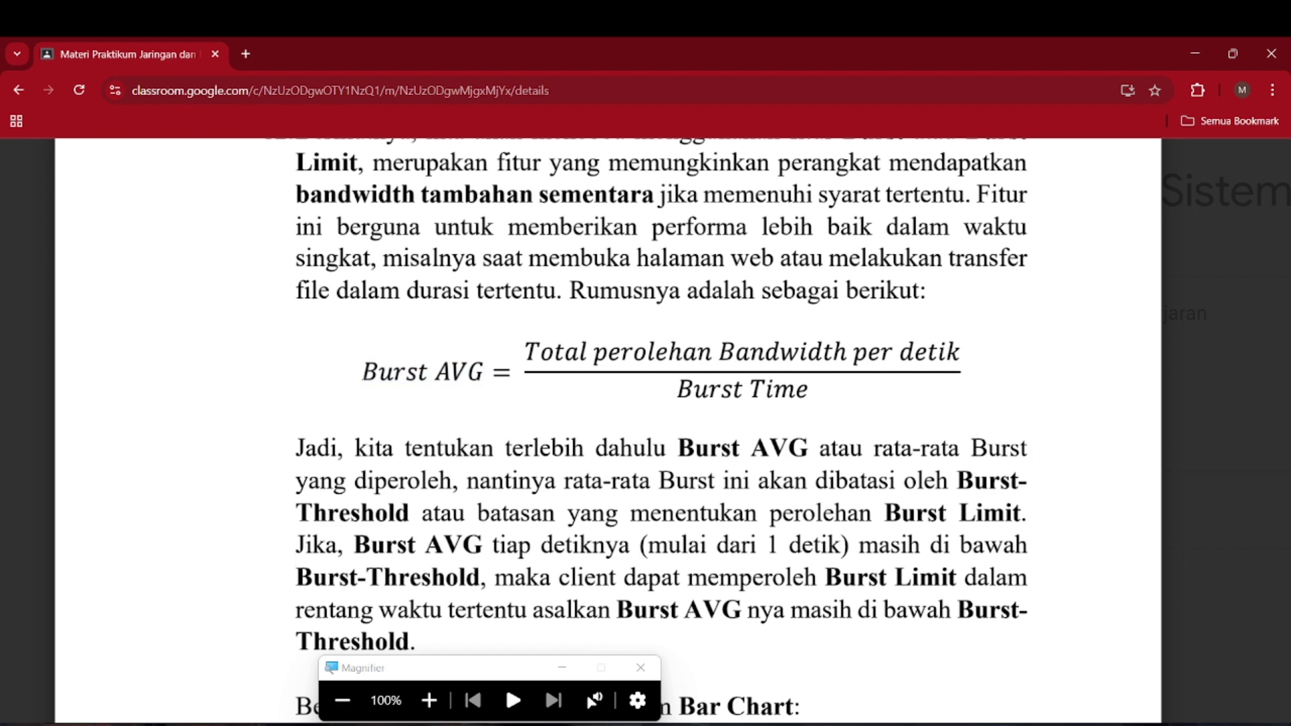
pyautogui.scroll(-8, 661, 430)
pyautogui.scroll(1, 548, 363)
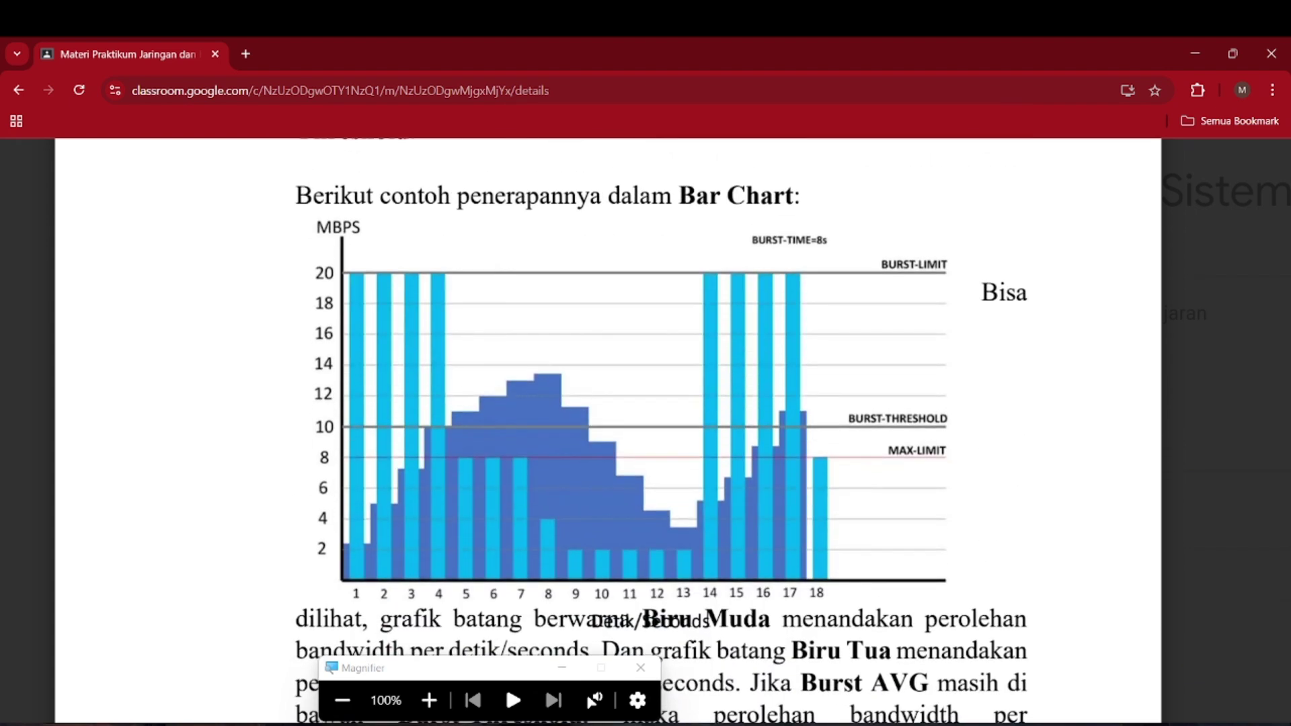
pyautogui.scroll(2, 549, 363)
pyautogui.hscroll(-1, 549, 363)
pyautogui.scroll(2, 645, 430)
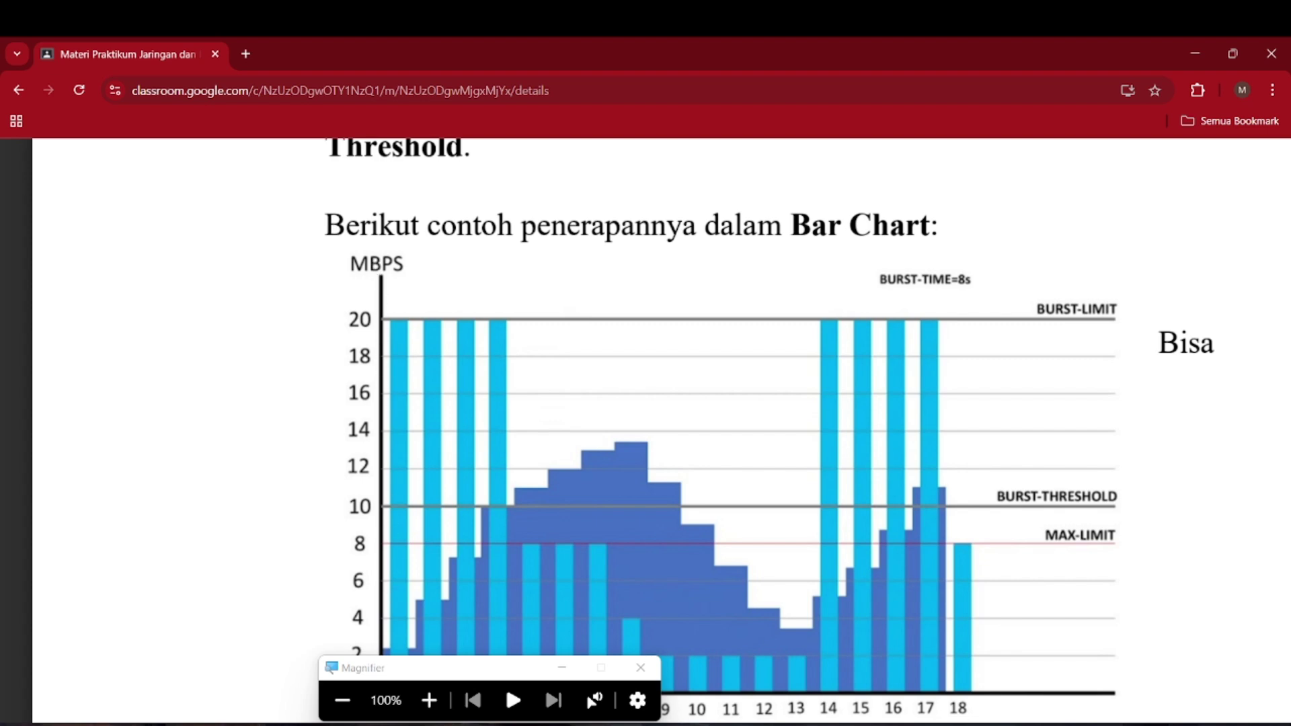
pyautogui.scroll(-2, 394, 464)
pyautogui.scroll(1, 393, 464)
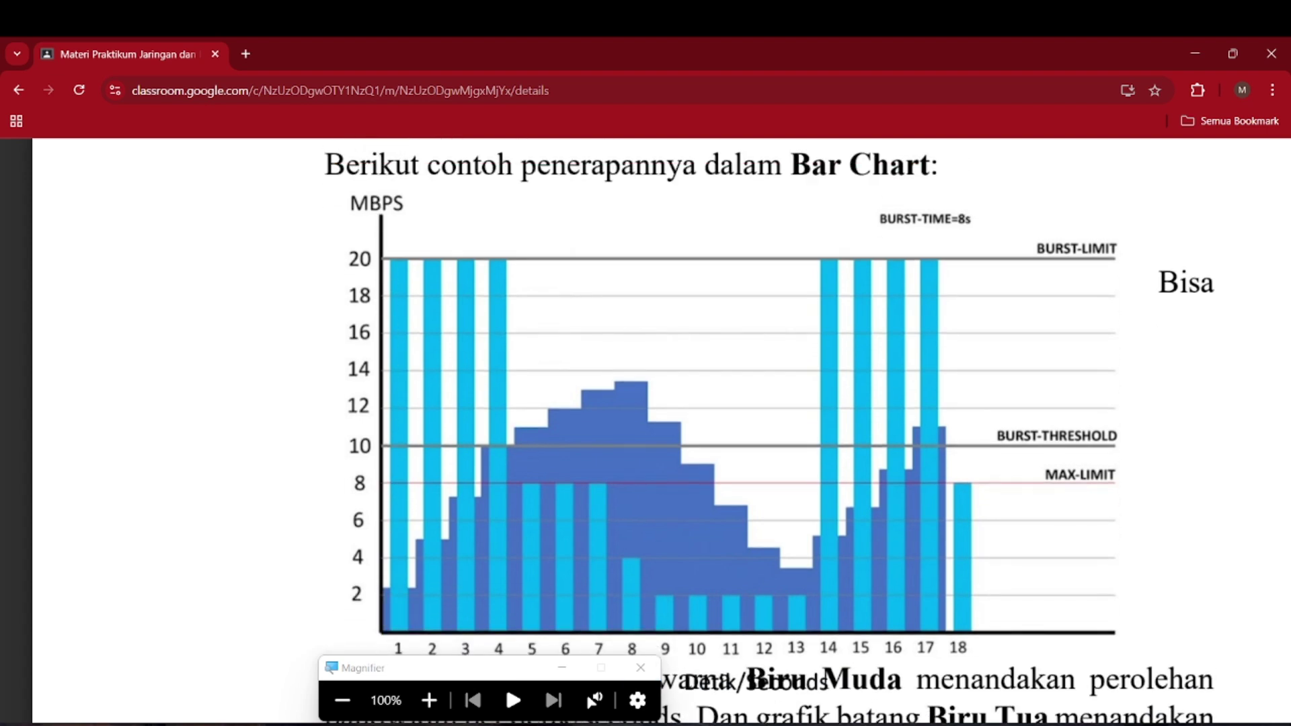
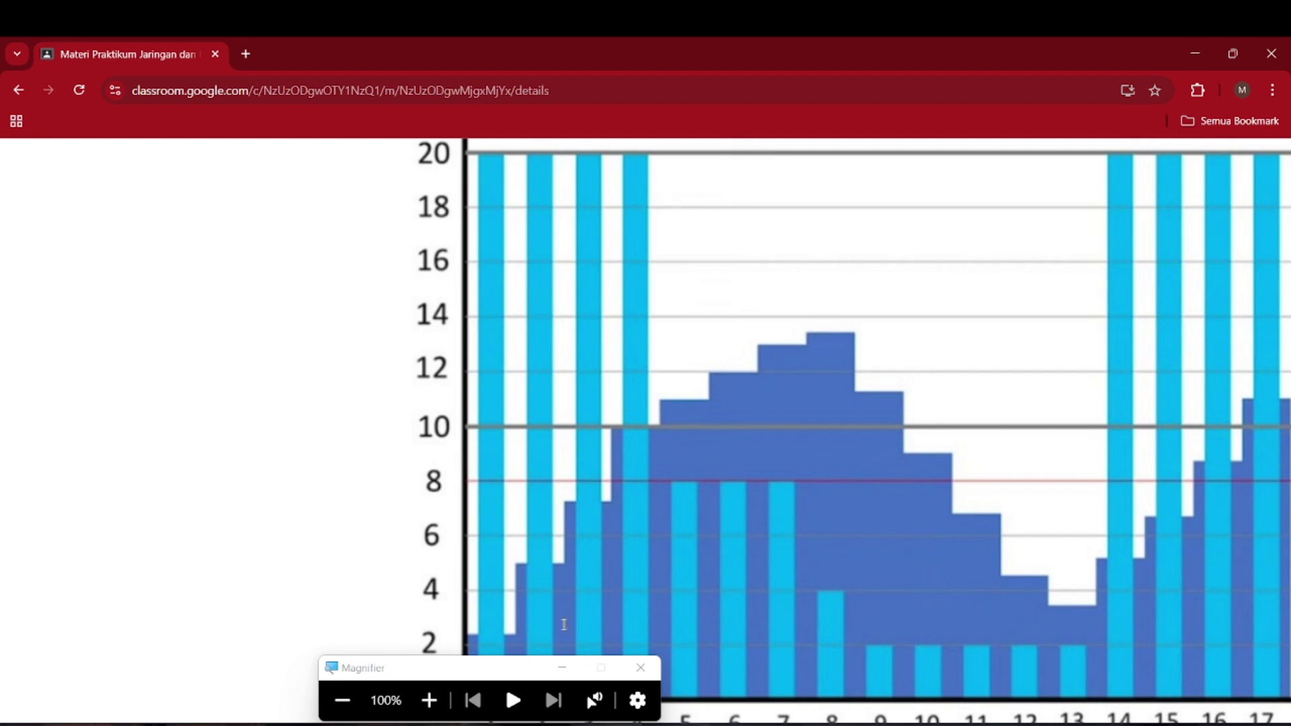
# - Examine the bar chart's first seconds up close, comparing bandwidth and Burst AVG bars with the threshold line
pyautogui.scroll(-2, 564, 625)
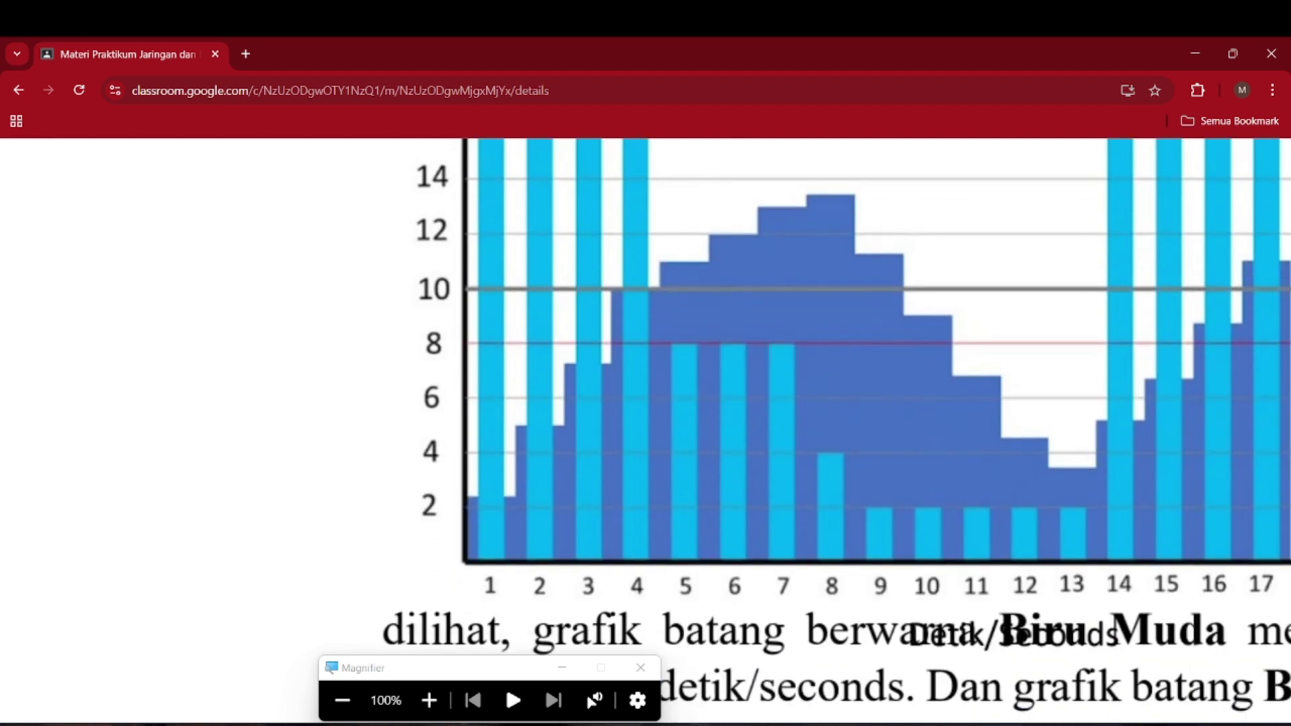
pyautogui.scroll(3, 817, 288)
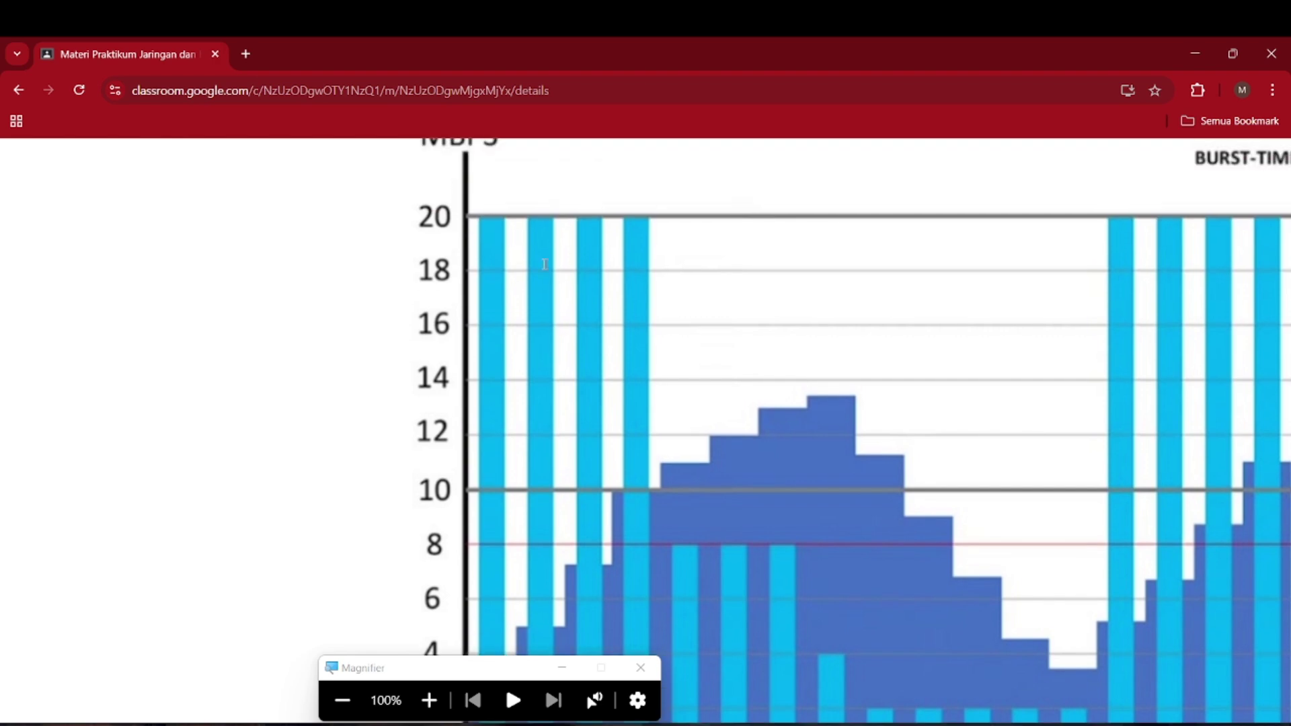
pyautogui.scroll(-2, 507, 230)
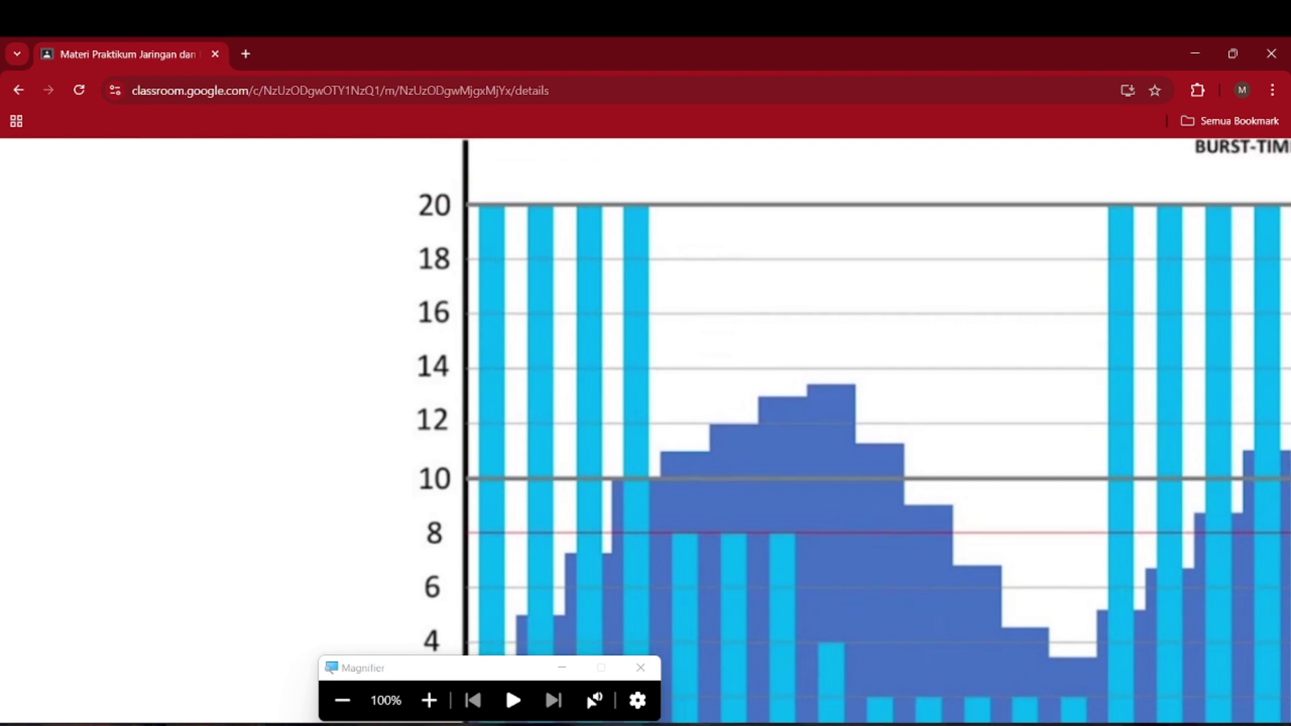
pyautogui.scroll(1, 507, 230)
pyautogui.scroll(-2, 737, 338)
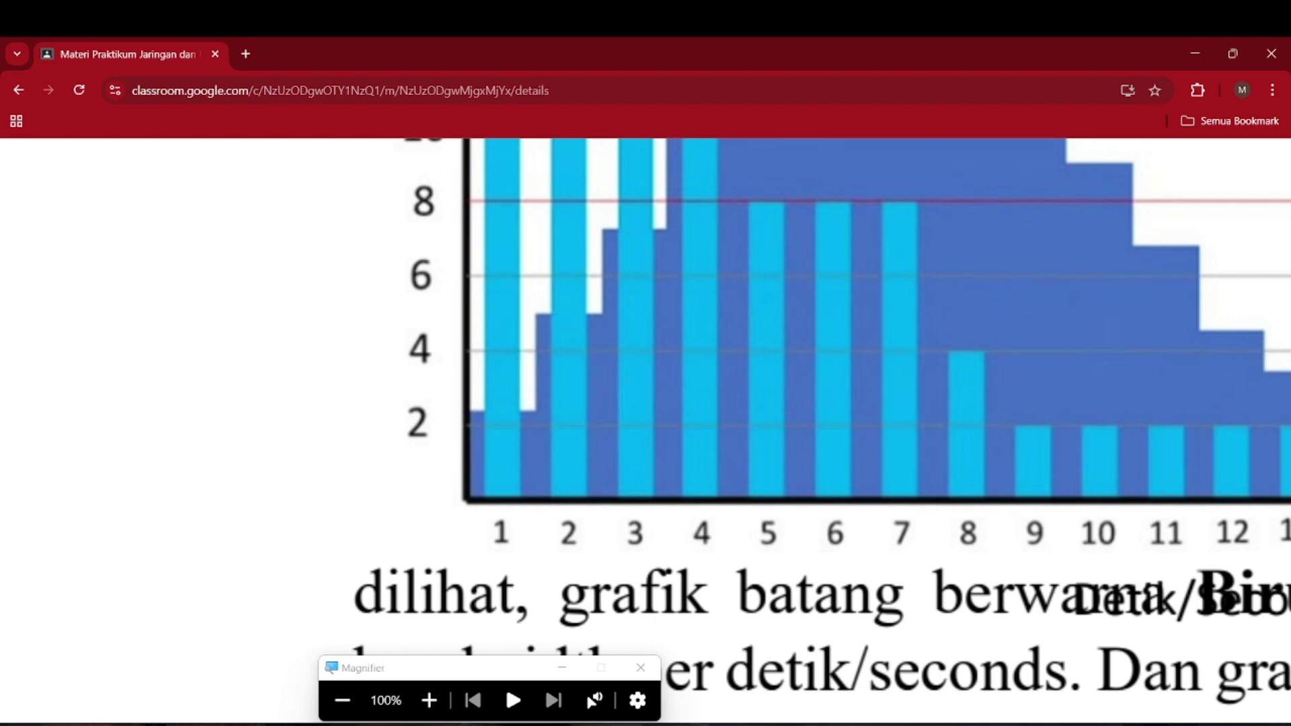
pyautogui.scroll(1, 479, 413)
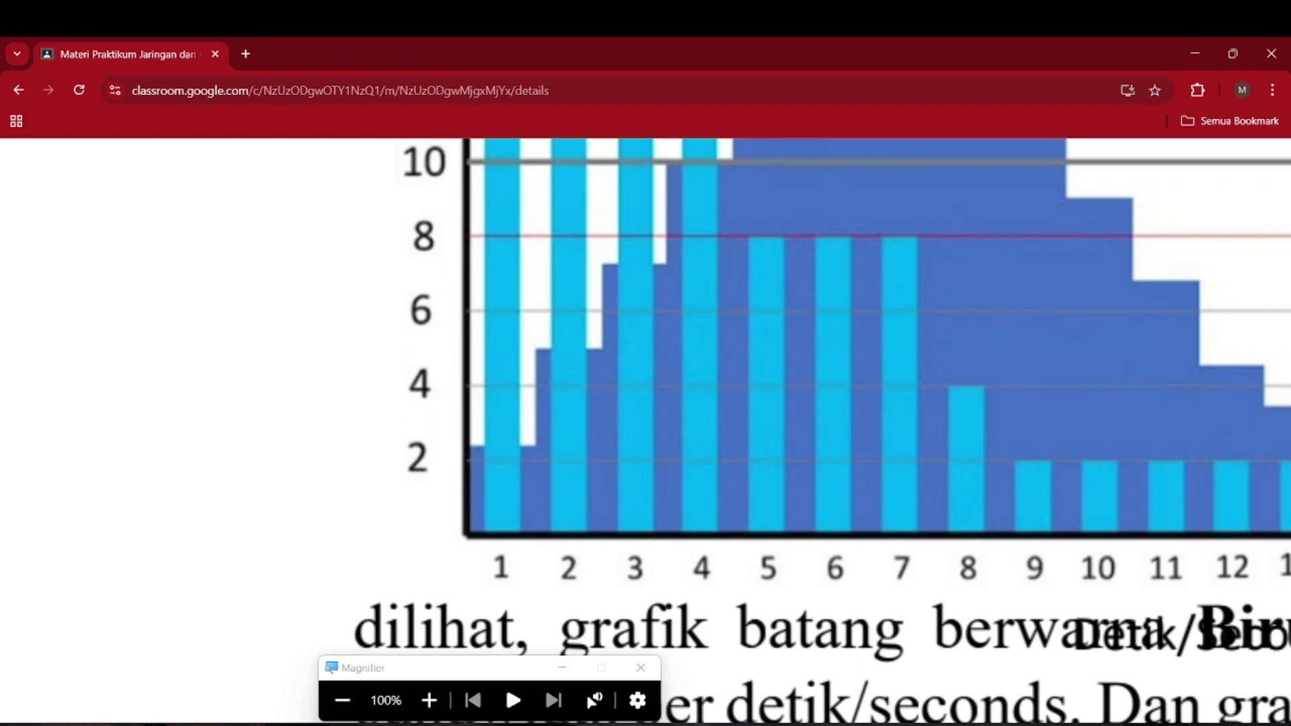
pyautogui.scroll(1, 479, 452)
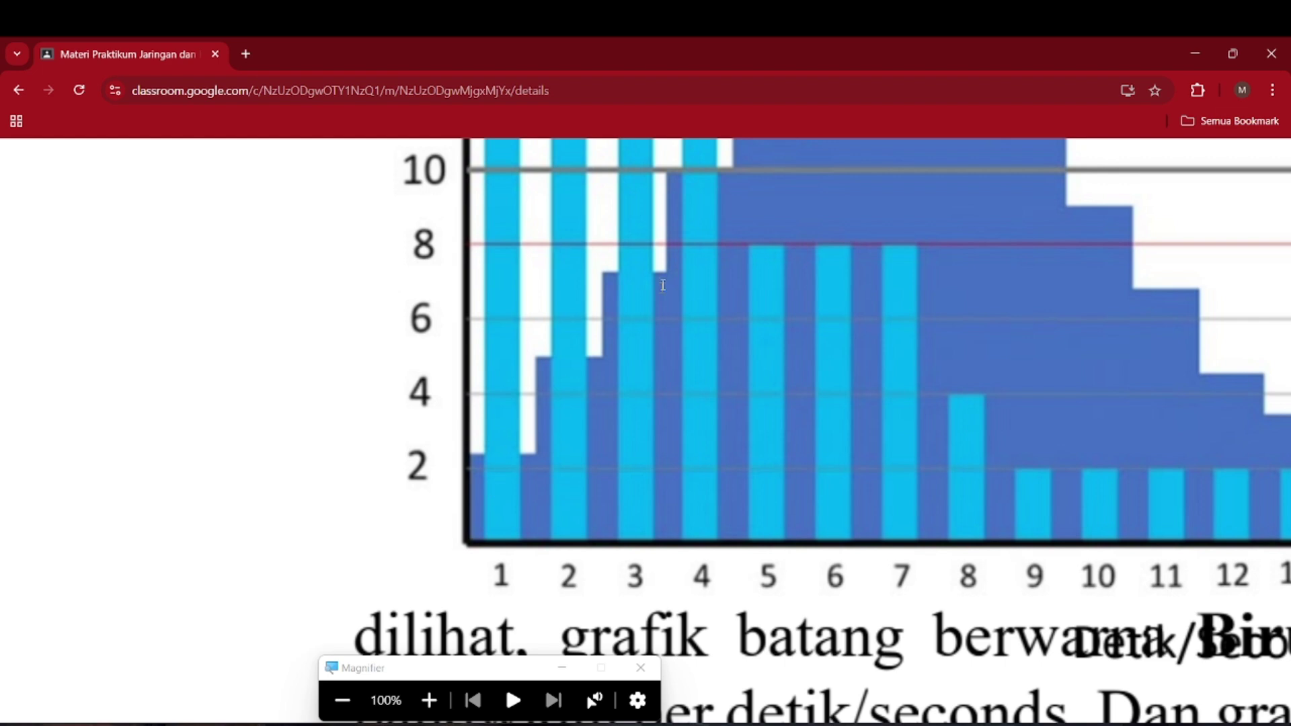
pyautogui.scroll(1, 671, 276)
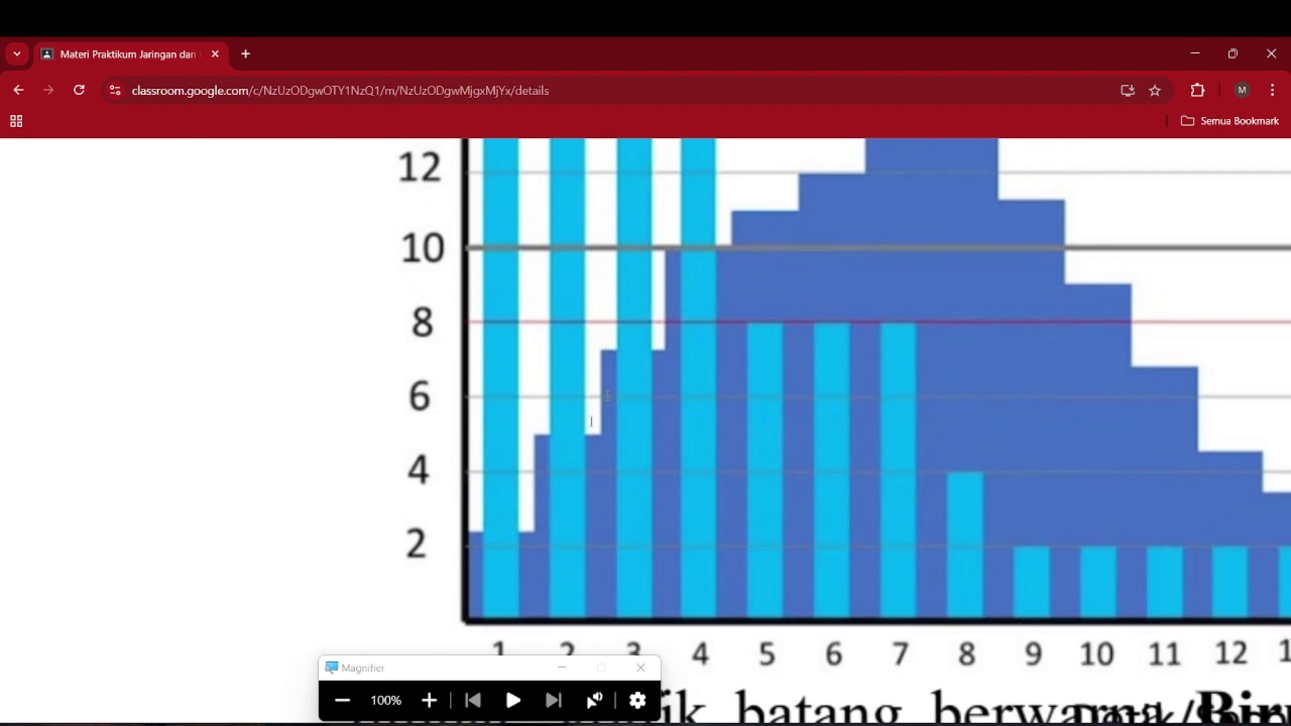
pyautogui.scroll(-2, 616, 416)
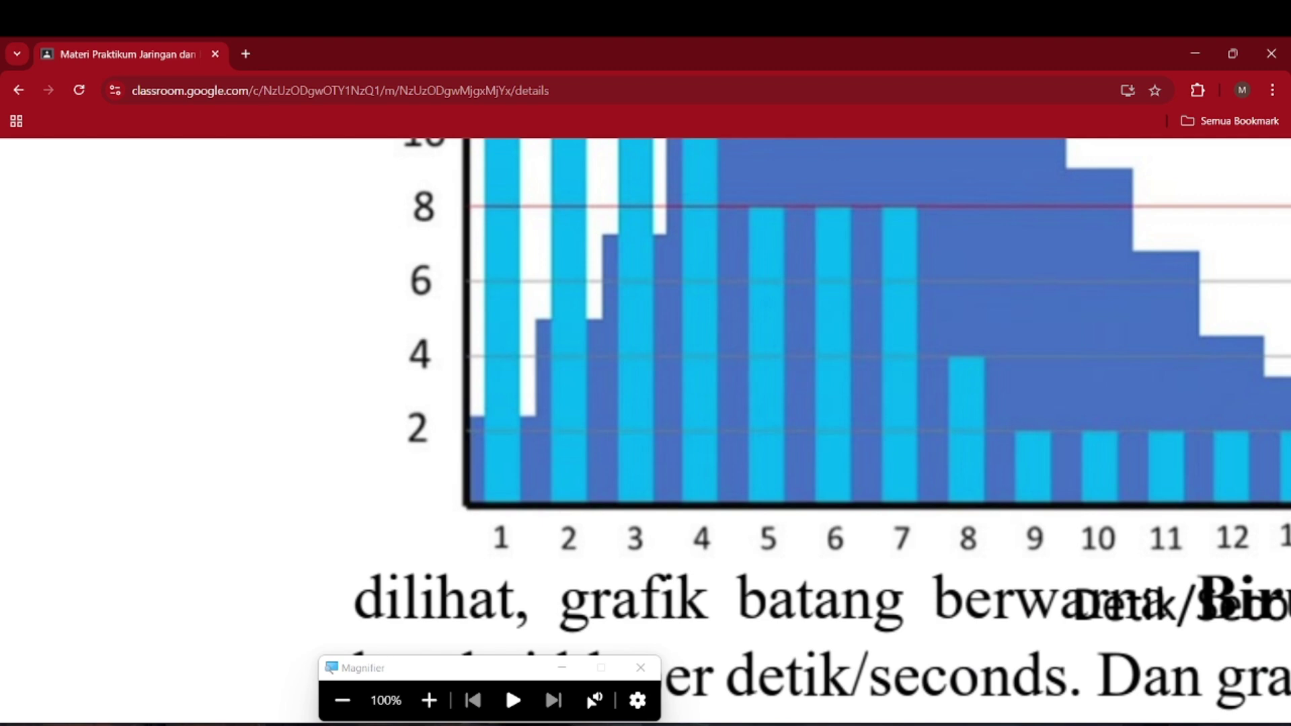
pyautogui.scroll(1, 531, 544)
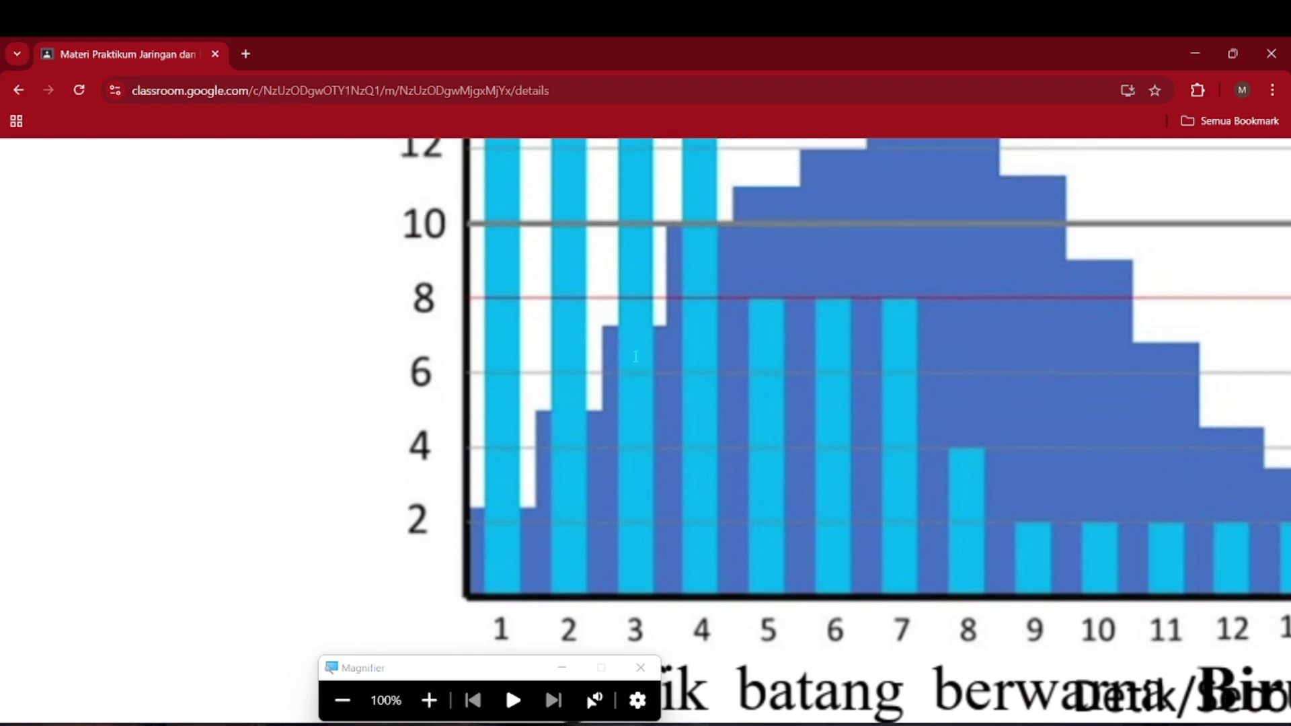
pyautogui.scroll(1, 675, 272)
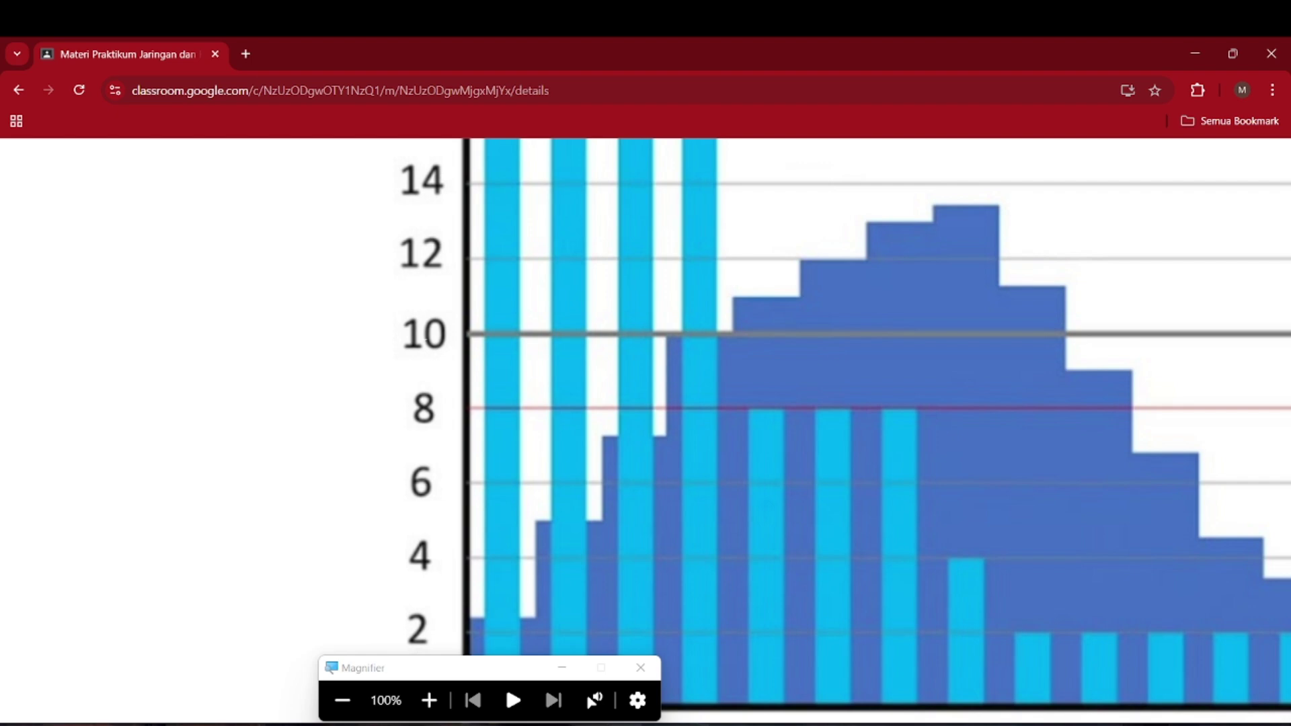
# - Compare the chart's bars with the labelled Burst-Threshold and Max-Limit lines, and check the 20 Mbps bars
pyautogui.hscroll(11, 941, 319)
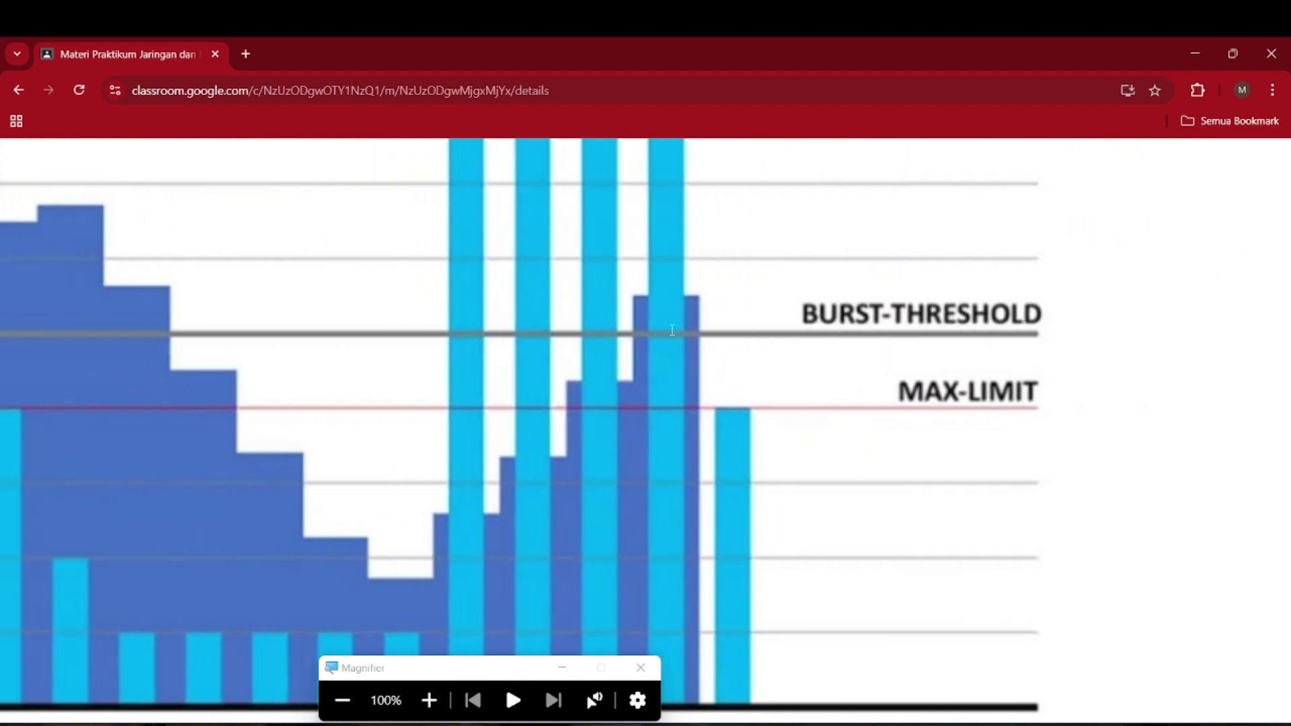
pyautogui.hscroll(-11, 940, 317)
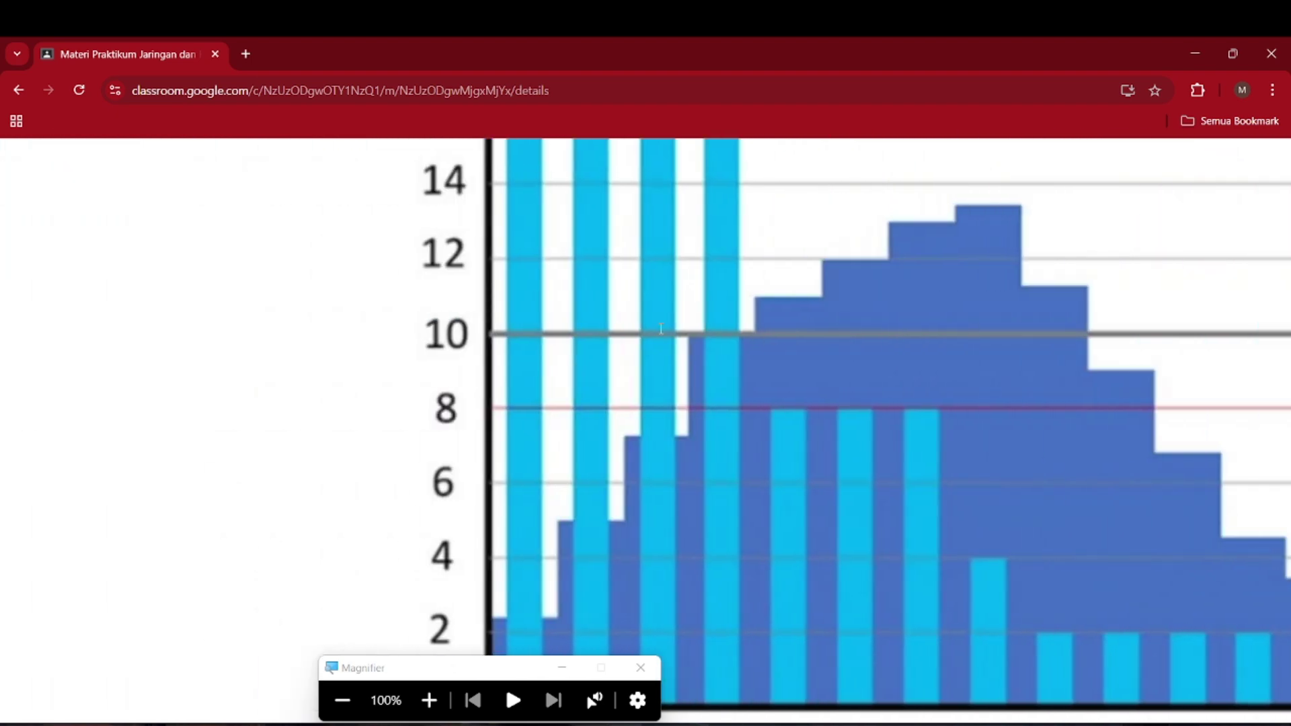
pyautogui.scroll(-2, 545, 246)
pyautogui.scroll(6, 545, 247)
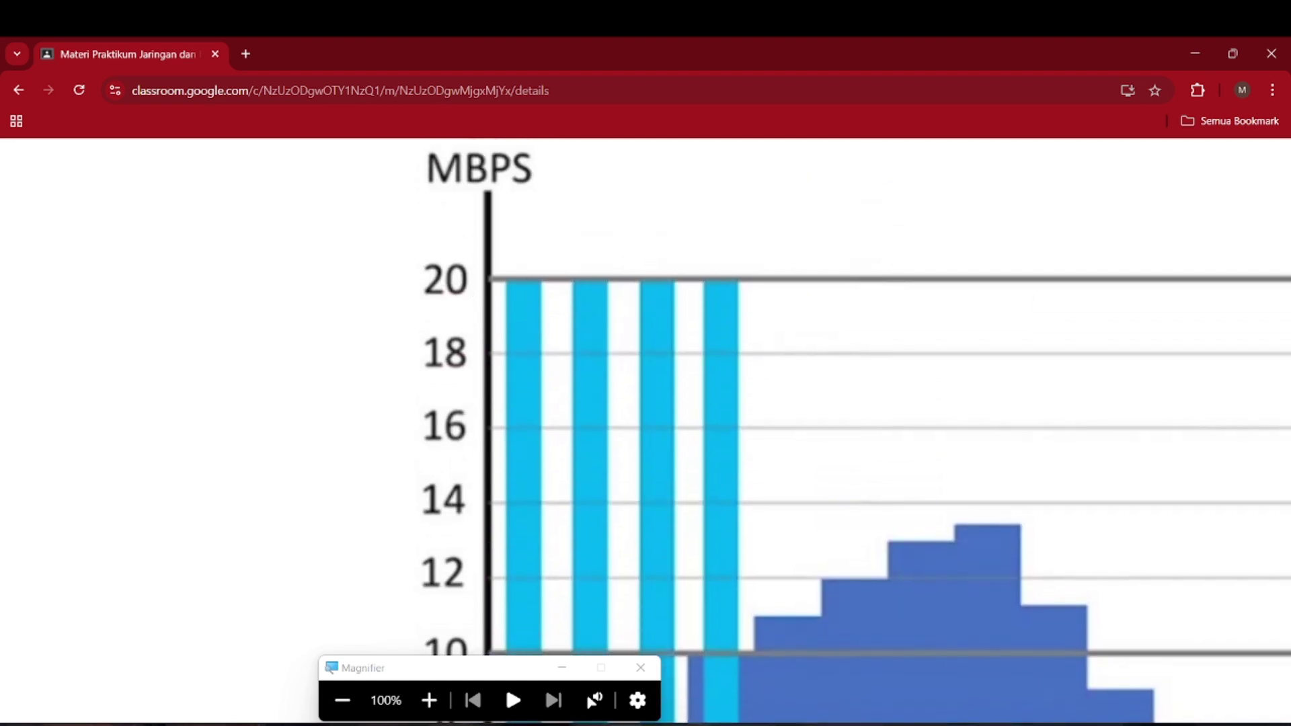
# - Compare the bar chart's 20 Mbps bars with the Burst-Limit line and the 8-second burst time label
pyautogui.hscroll(2, 527, 282)
pyautogui.scroll(-6, 527, 282)
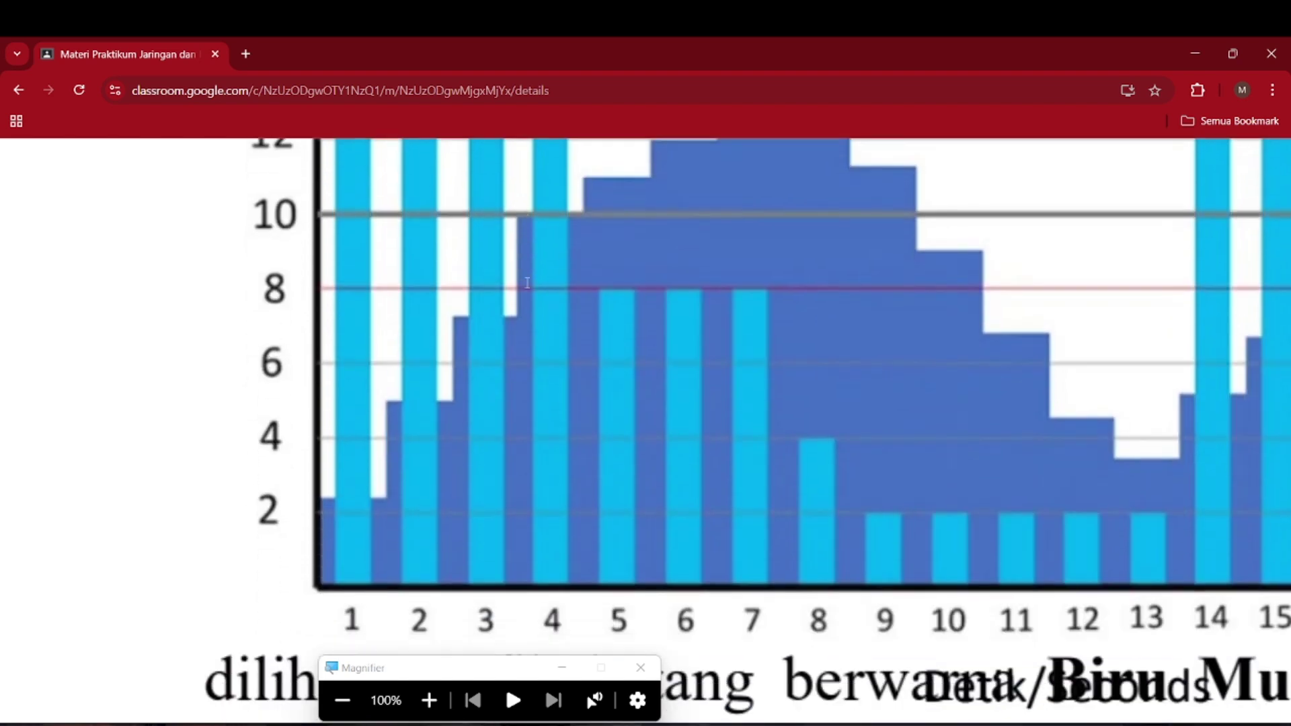
pyautogui.scroll(7, 323, 269)
pyautogui.hscroll(6, 323, 269)
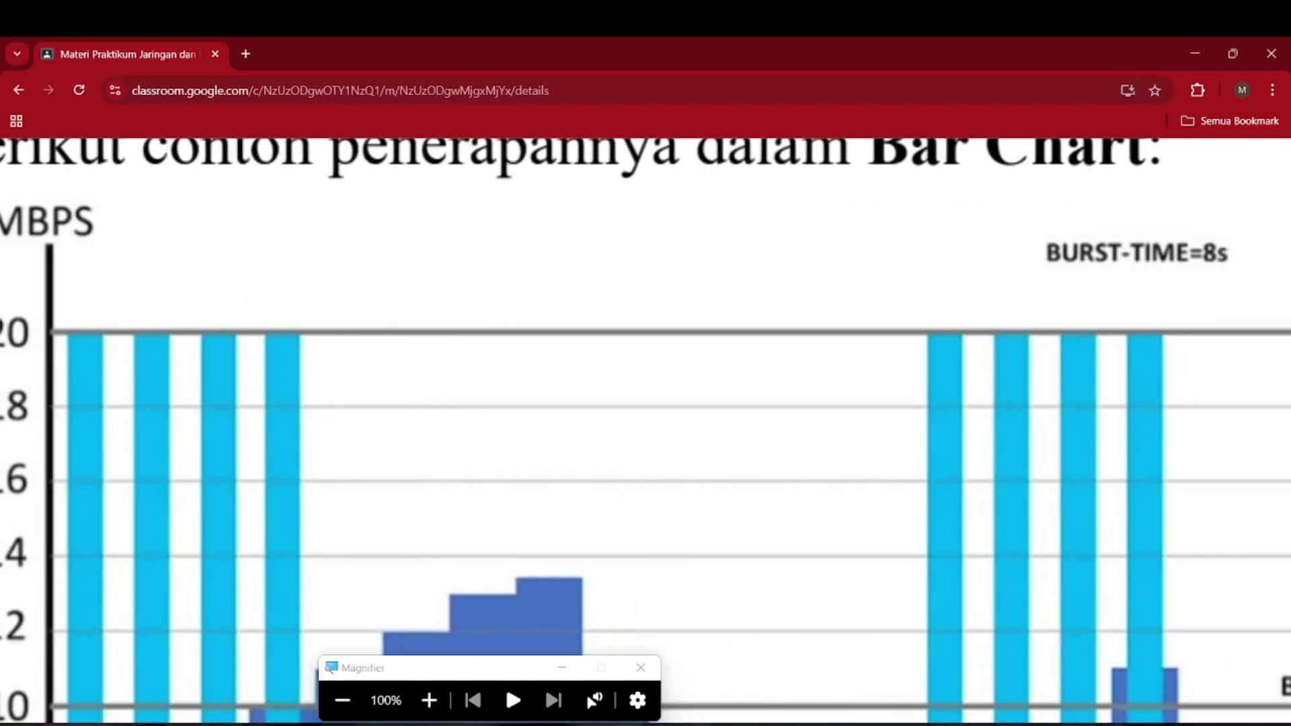
pyautogui.hscroll(2, 645, 431)
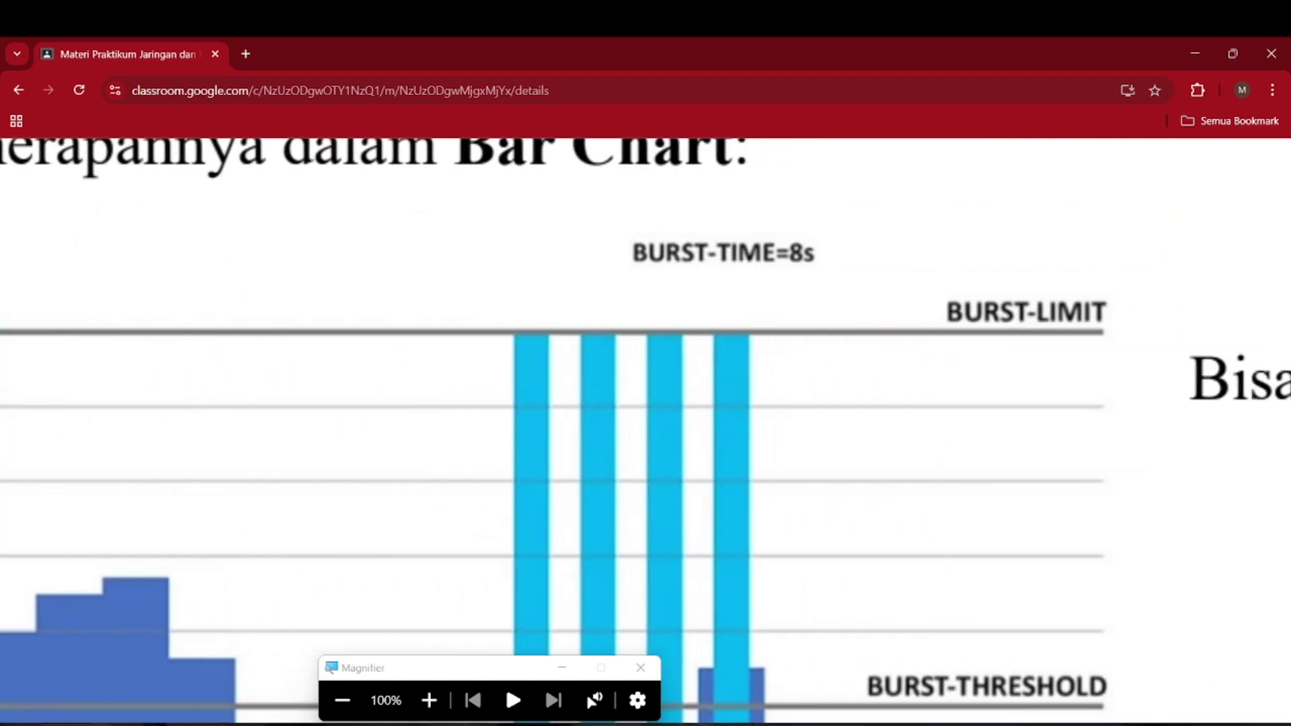
pyautogui.hscroll(-9, 645, 431)
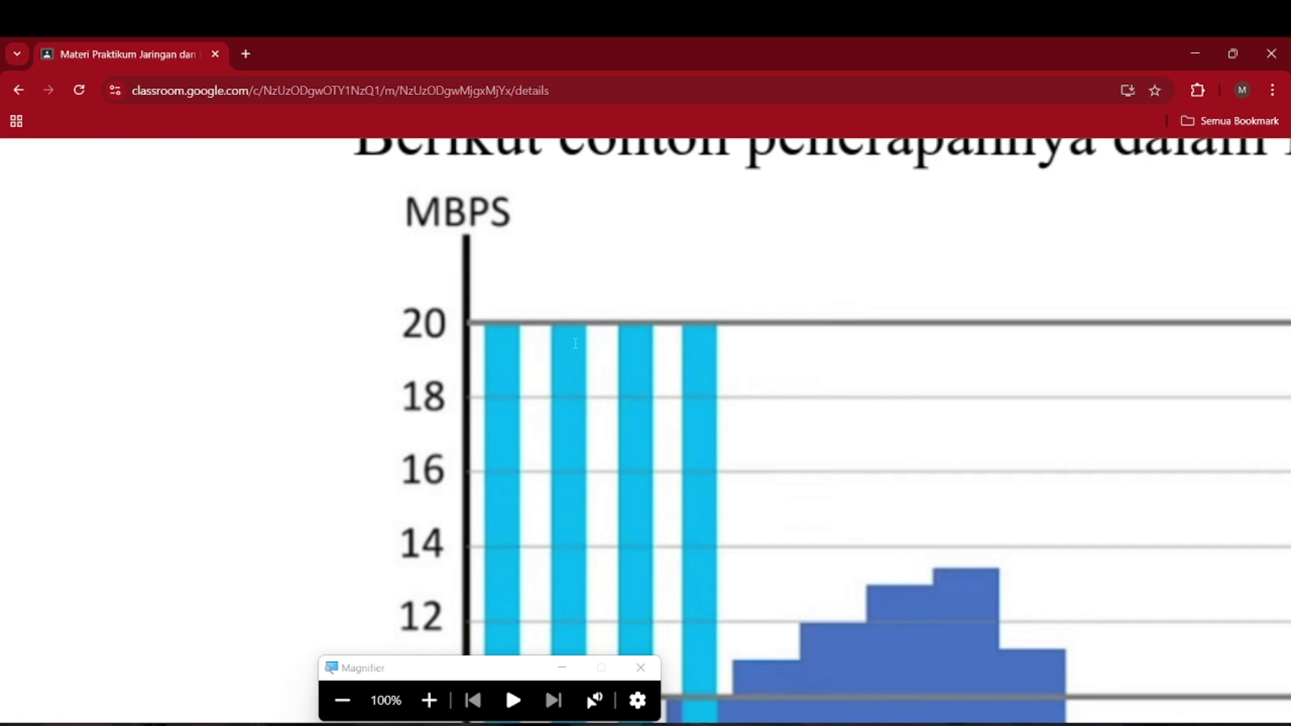
pyautogui.scroll(-7, 616, 361)
pyautogui.scroll(7, 479, 429)
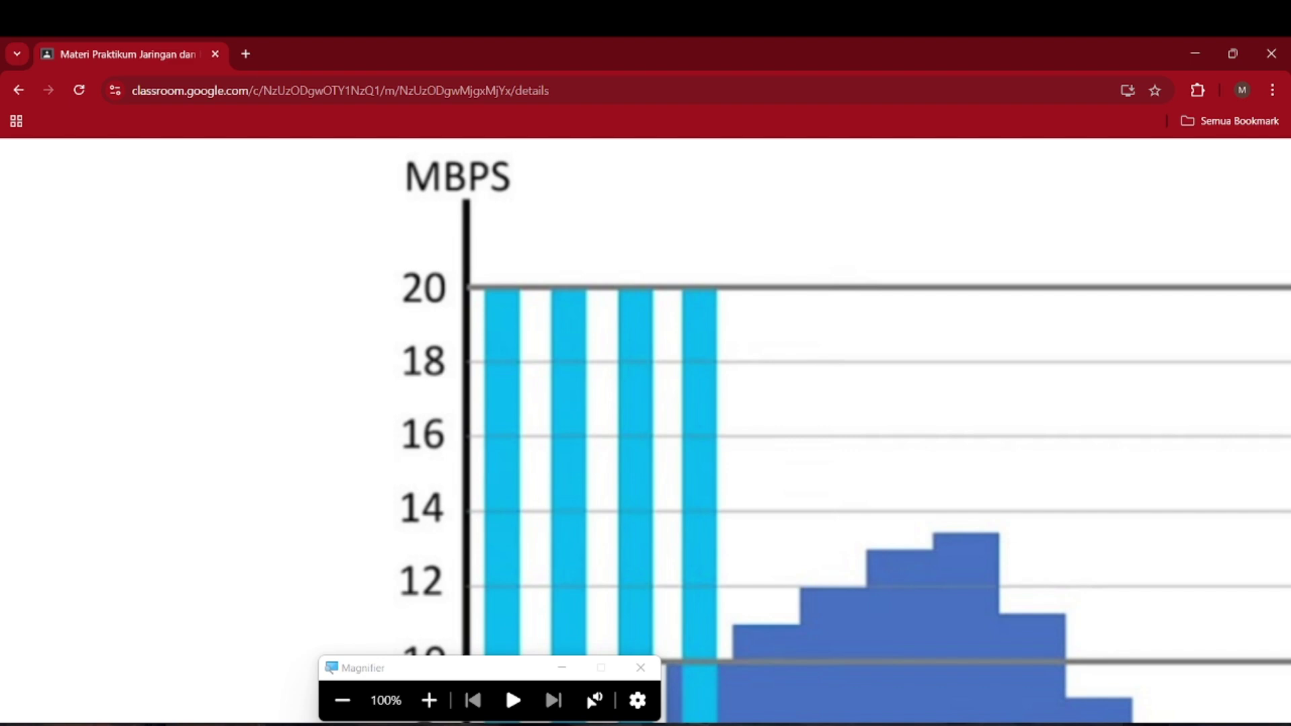
pyautogui.scroll(-6, 485, 493)
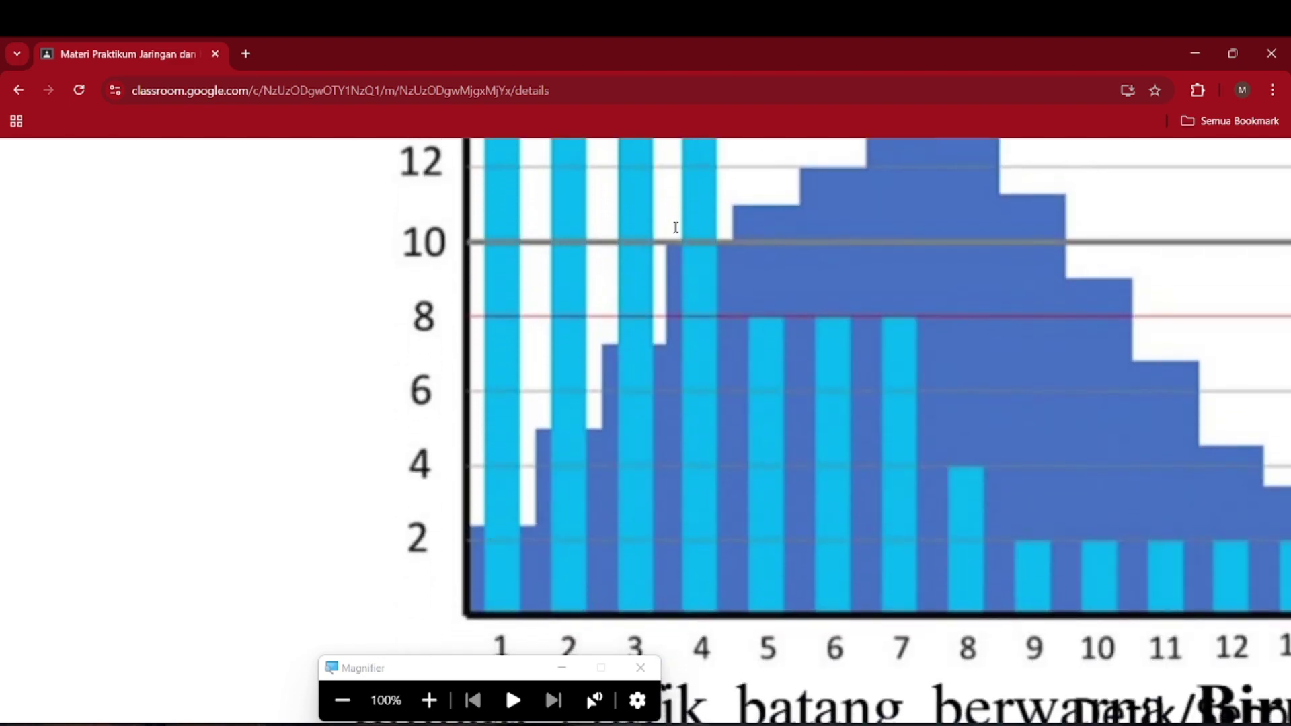
# - Examine the Burst AVG bars over seconds 1 to 18 against the labelled Burst-Threshold and Max-Limit lines
pyautogui.hscroll(13, 758, 228)
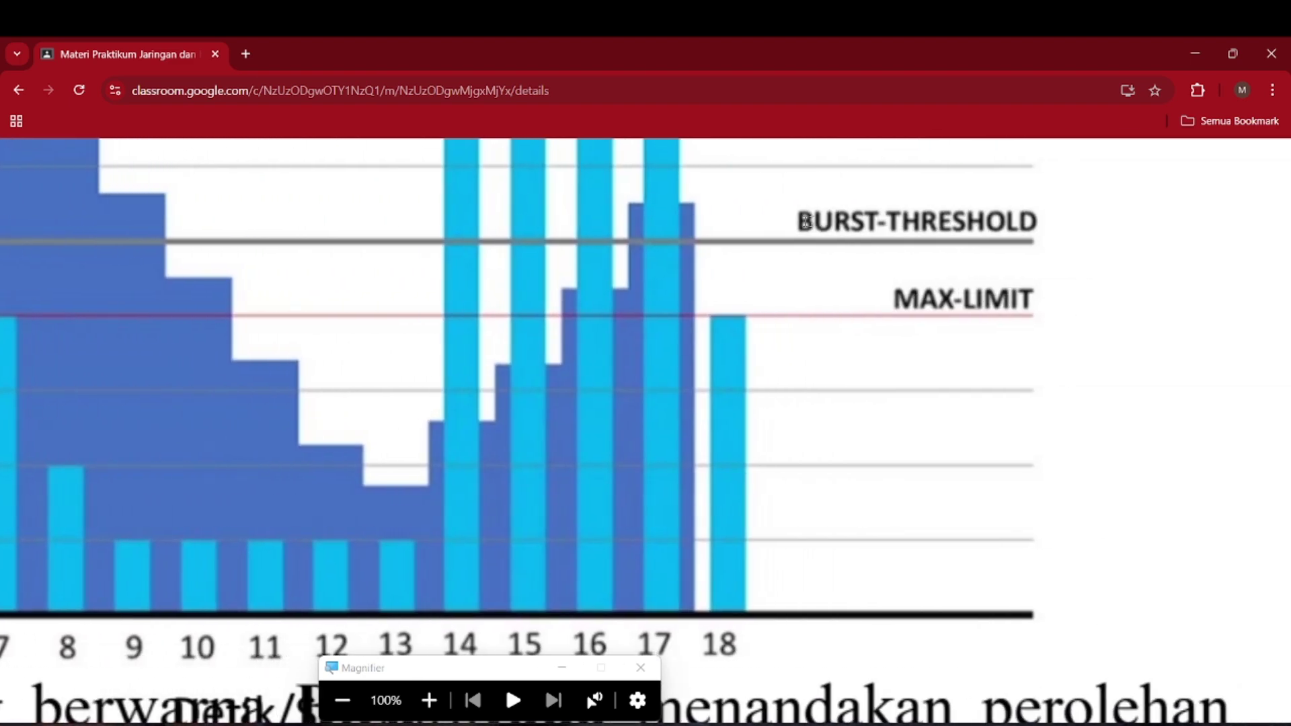
pyautogui.hscroll(-9, 1005, 254)
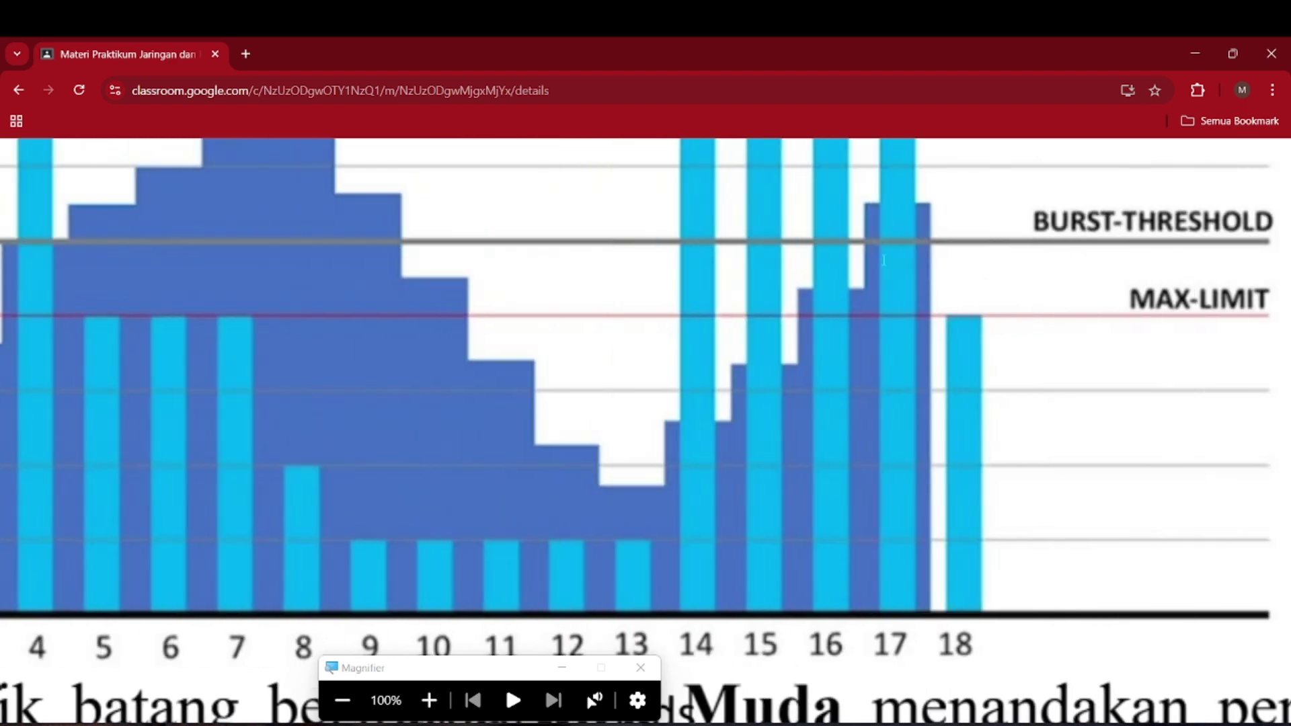
pyautogui.scroll(3, 526, 433)
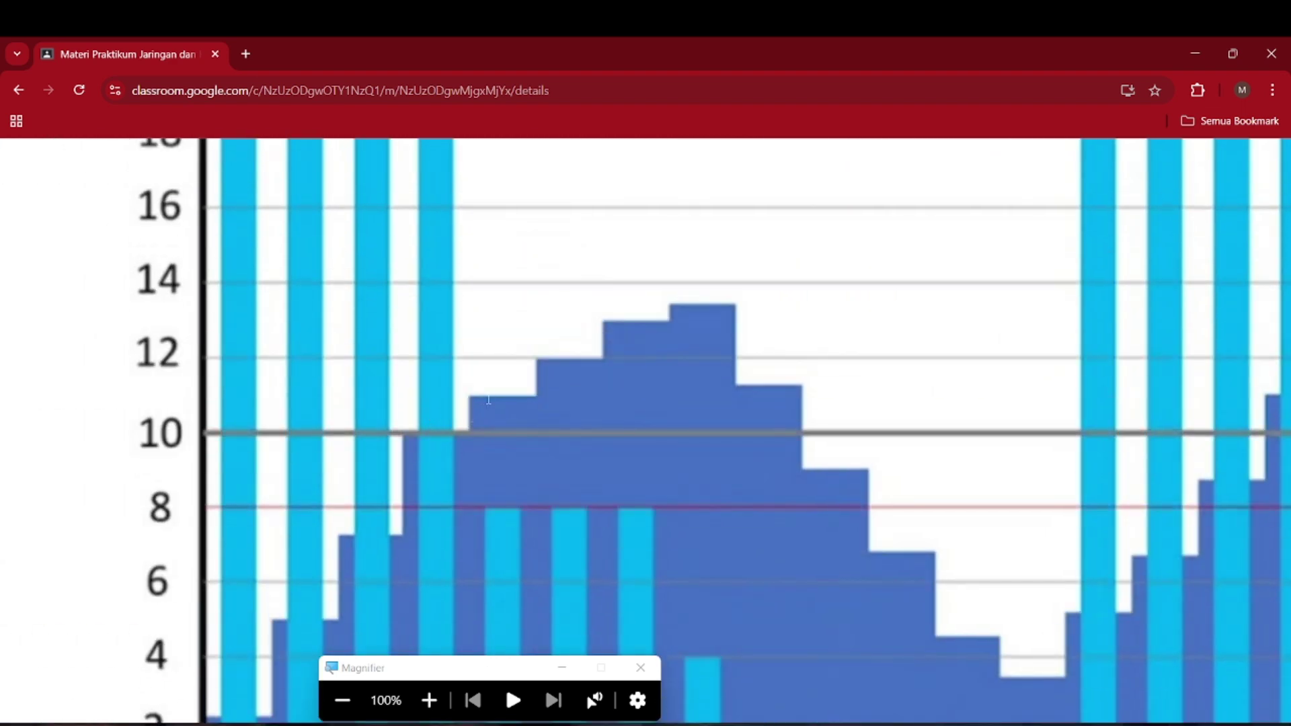
pyautogui.scroll(1, 488, 401)
pyautogui.hscroll(1, 487, 401)
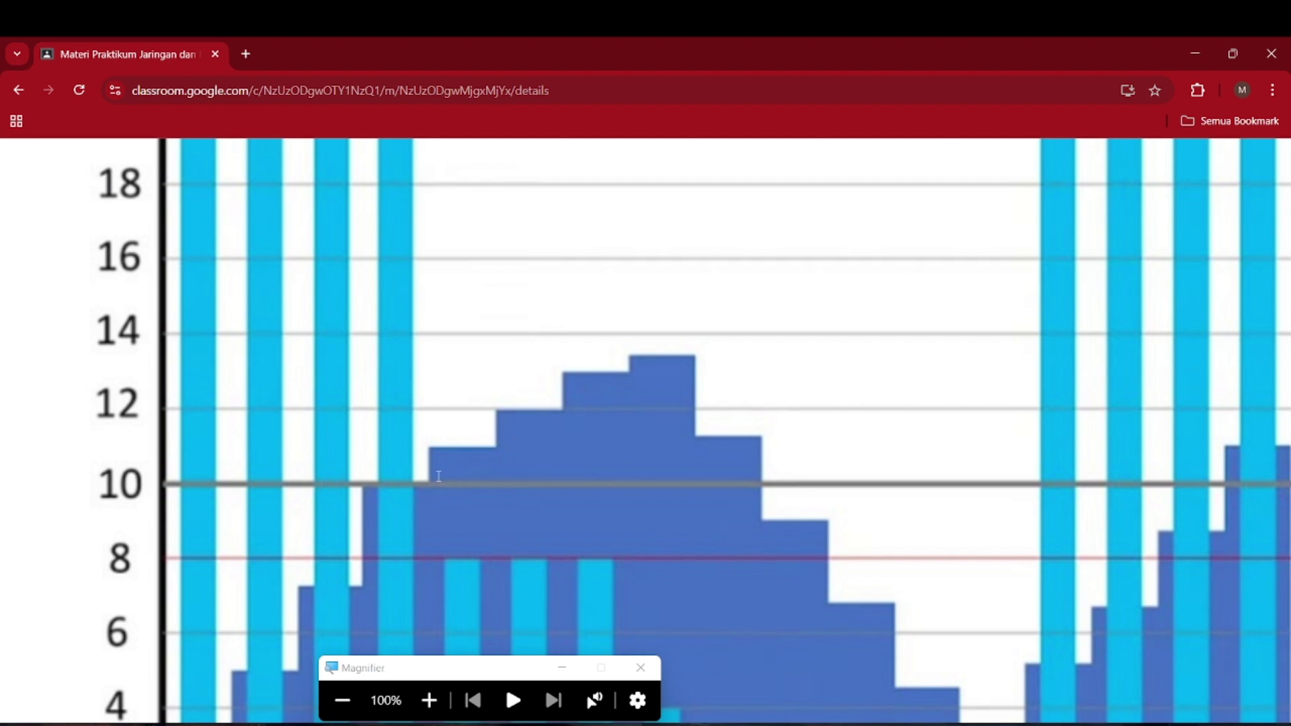
pyautogui.hscroll(1, 438, 476)
pyautogui.scroll(3, 462, 448)
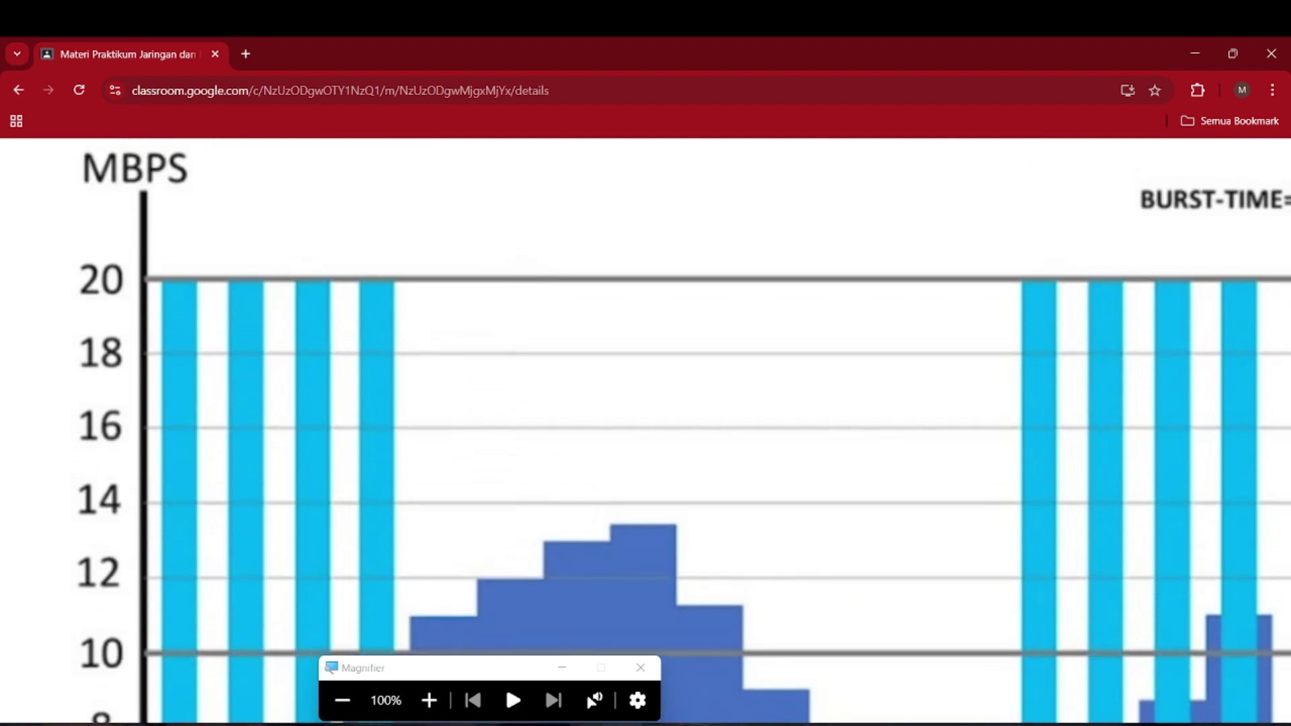
pyautogui.scroll(-5, 404, 329)
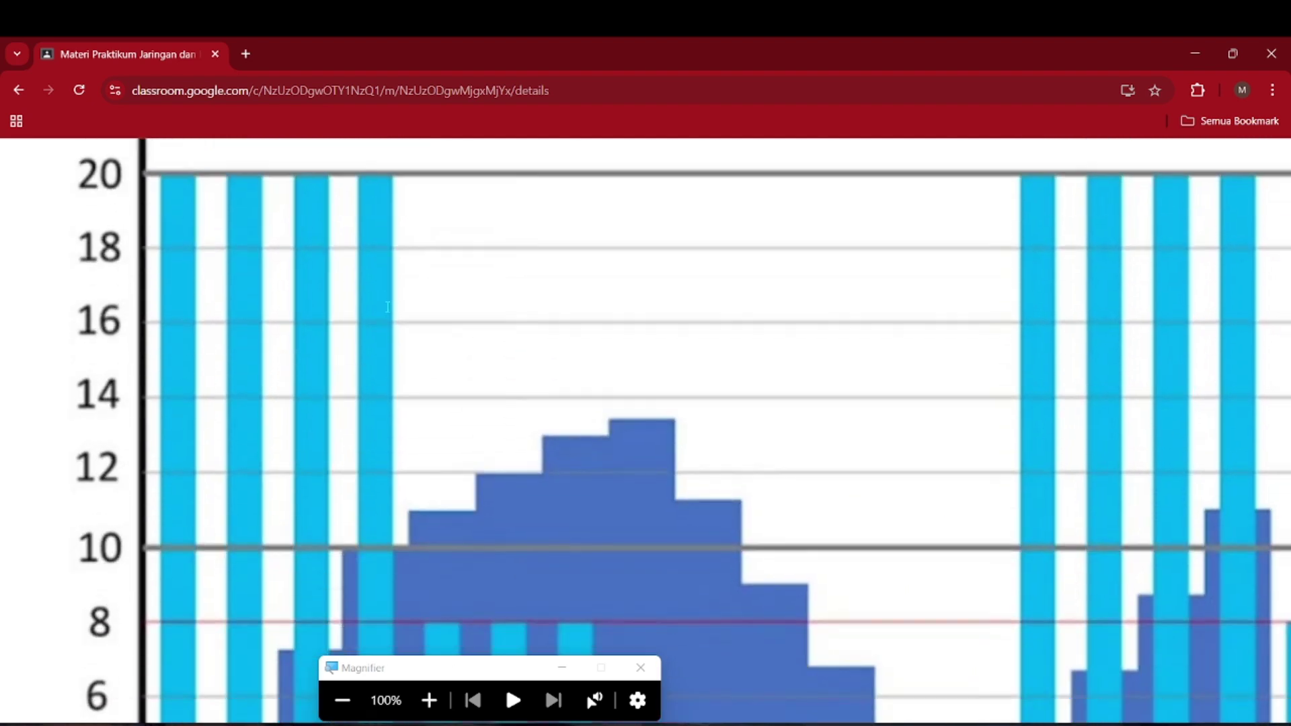
pyautogui.hscroll(10, 461, 446)
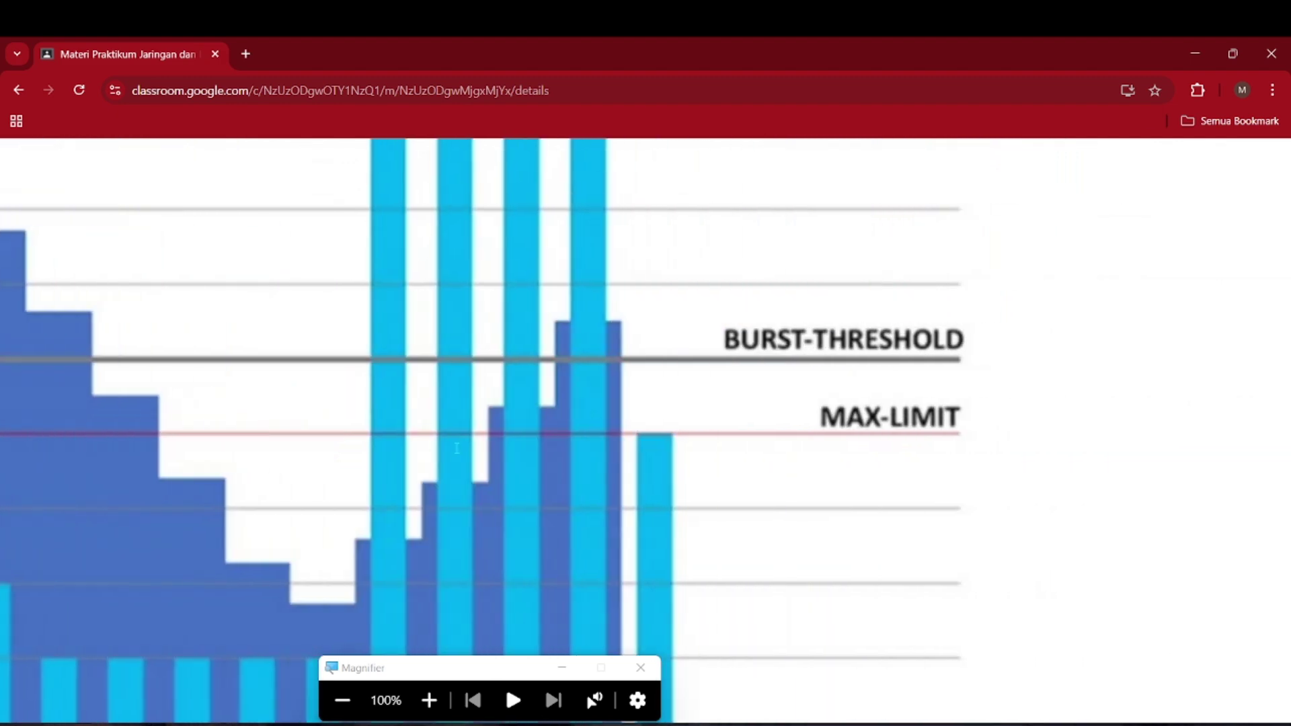
pyautogui.hscroll(-7, 683, 414)
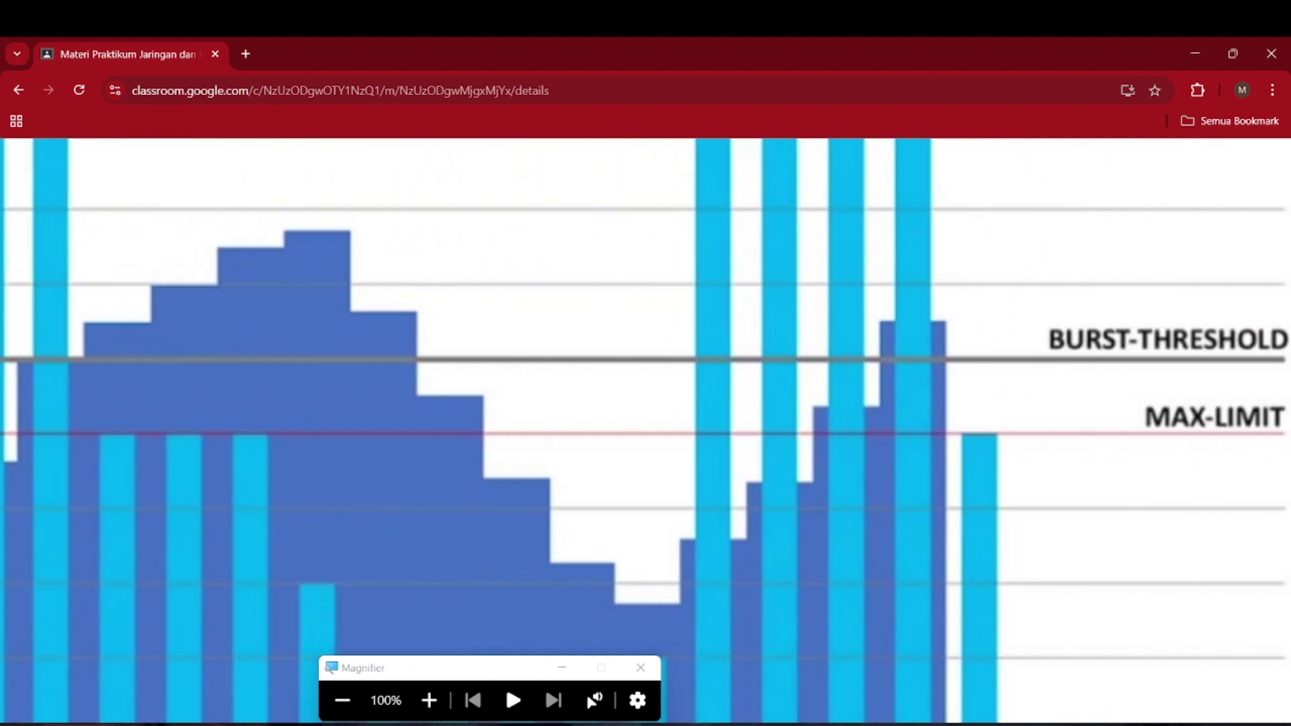
pyautogui.scroll(-3, 147, 442)
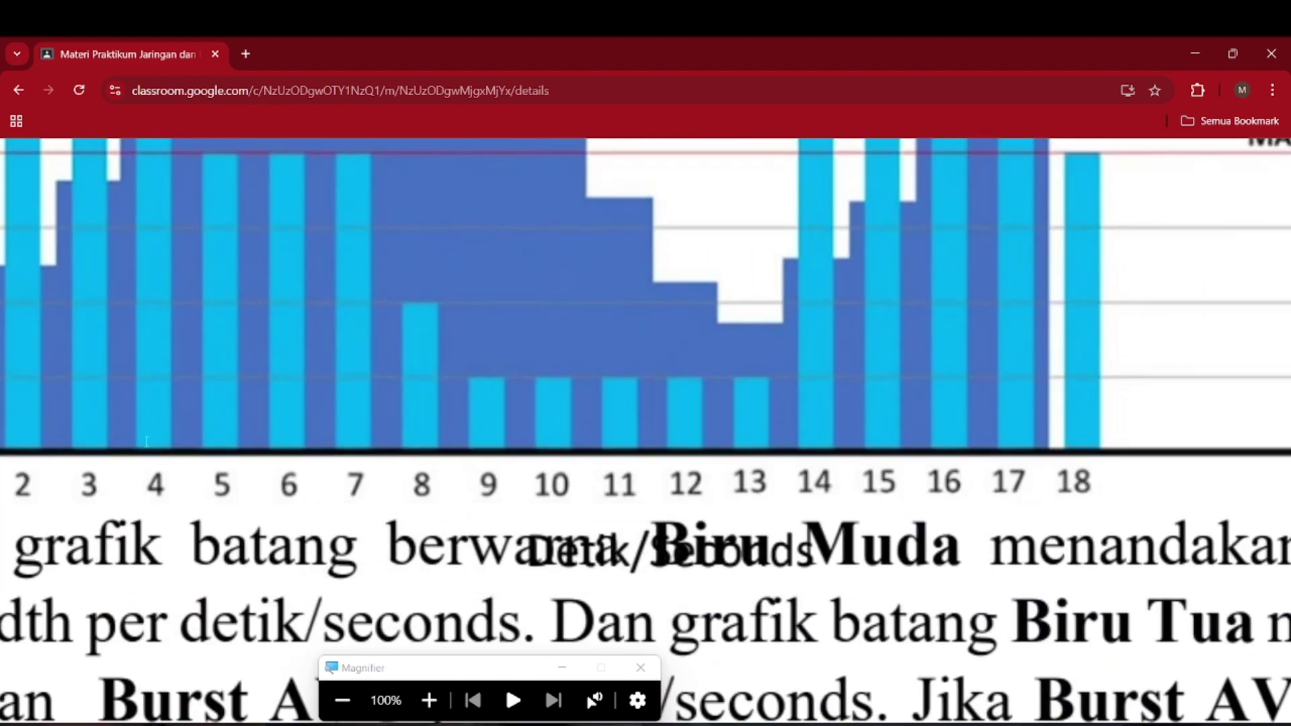
pyautogui.scroll(3, 200, 318)
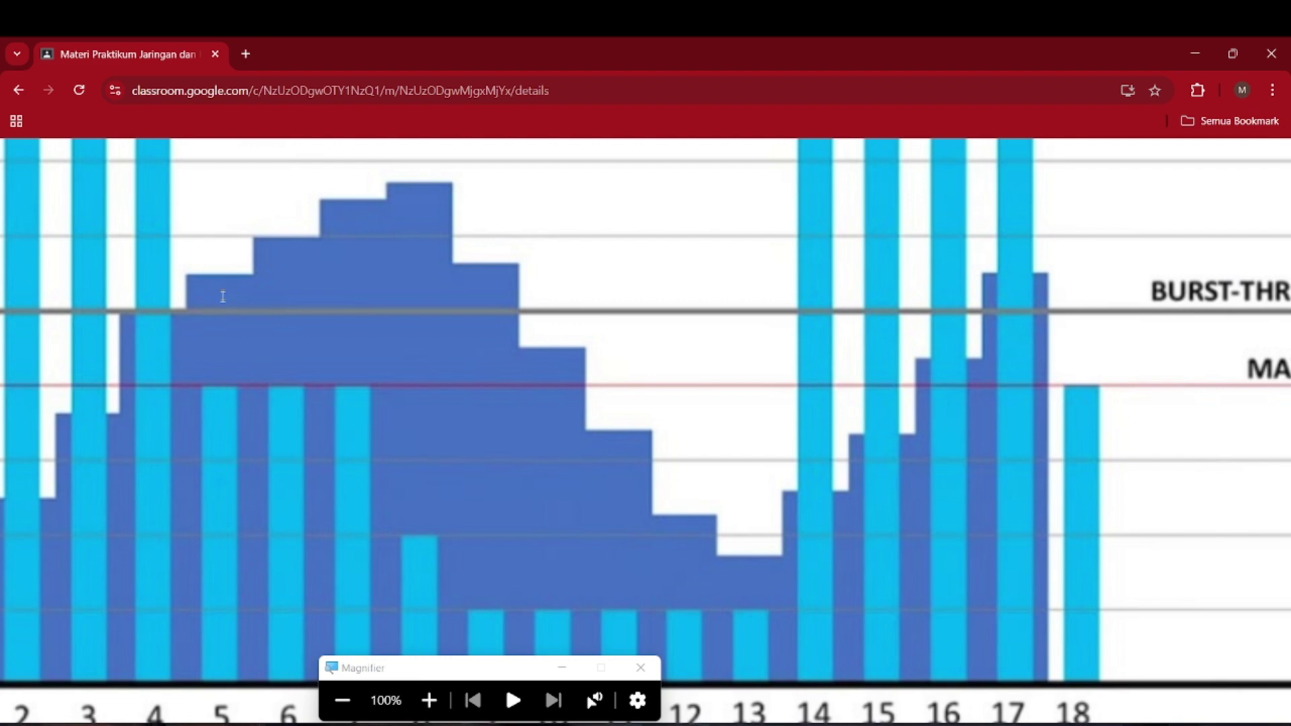
# - Examine how the light-blue bandwidth bars change after second 4 relative to the dark-blue Burst AVG bars and the 8 Mbps line
pyautogui.scroll(5, 222, 382)
pyautogui.hscroll(-1, 248, 247)
pyautogui.scroll(-1, 247, 247)
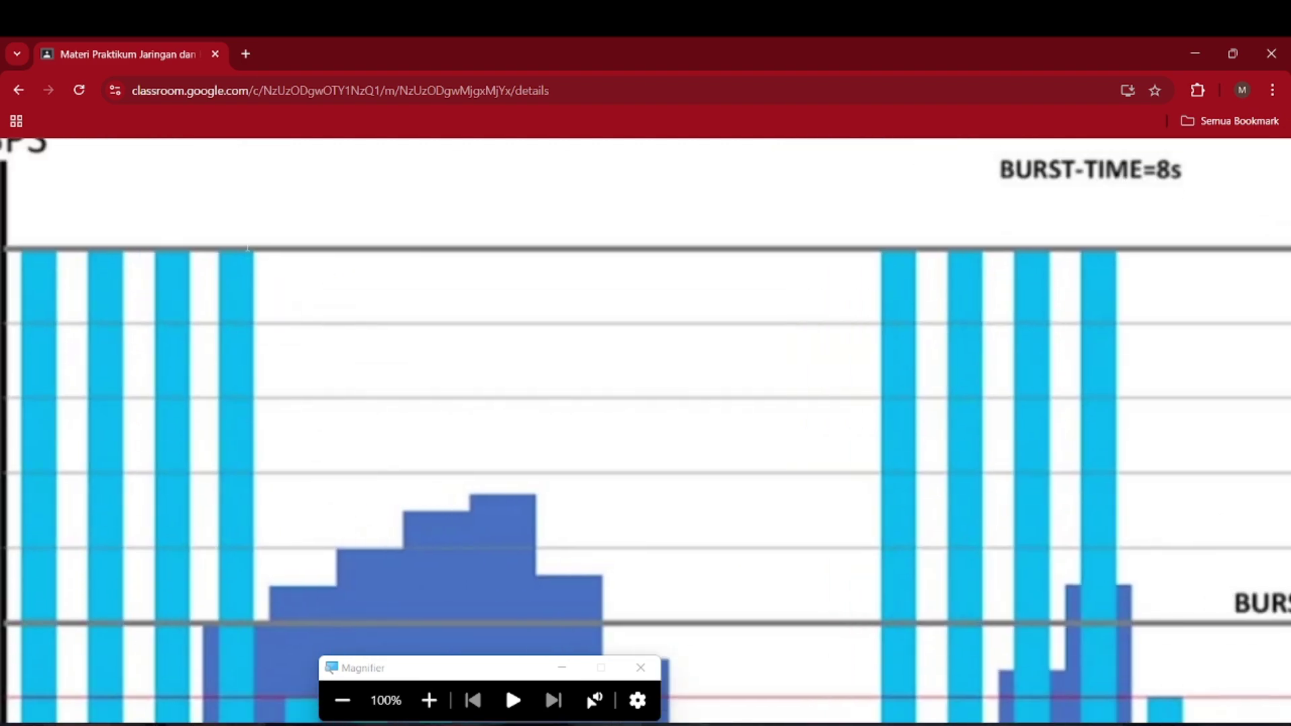
pyautogui.scroll(-2, 299, 306)
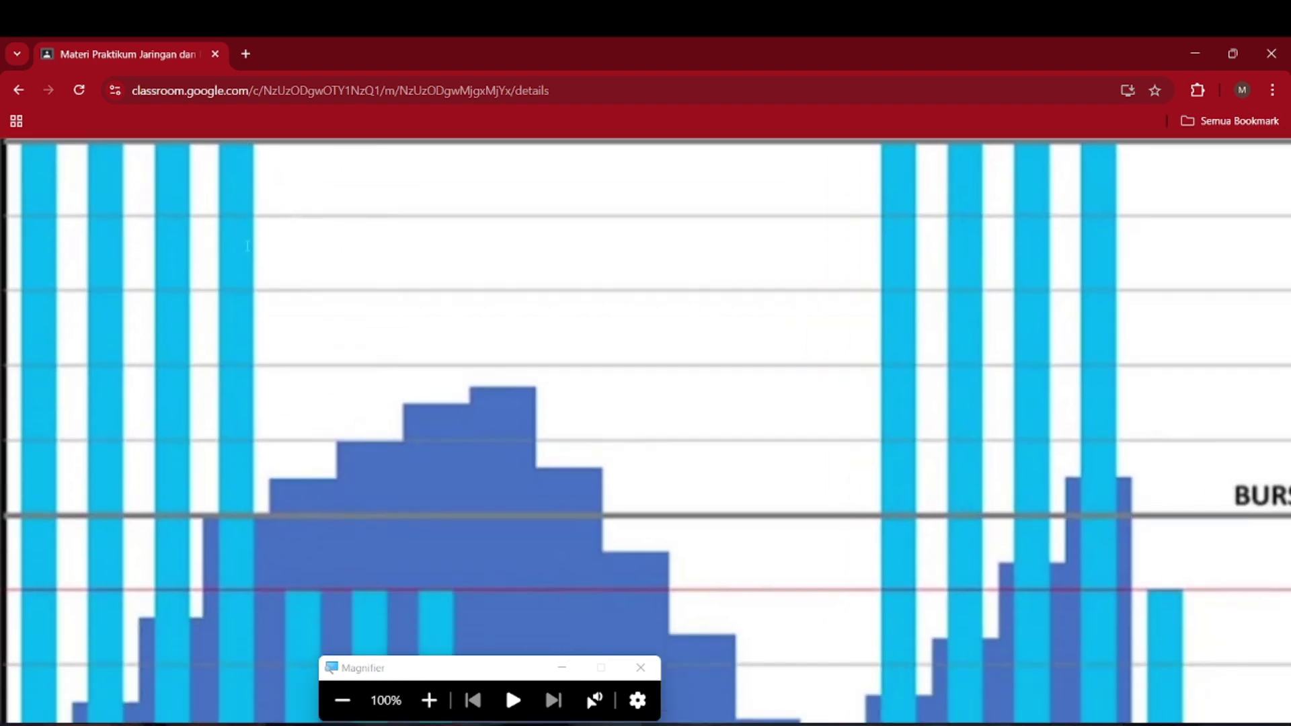
pyautogui.scroll(-3, 307, 500)
pyautogui.hscroll(-3, 308, 501)
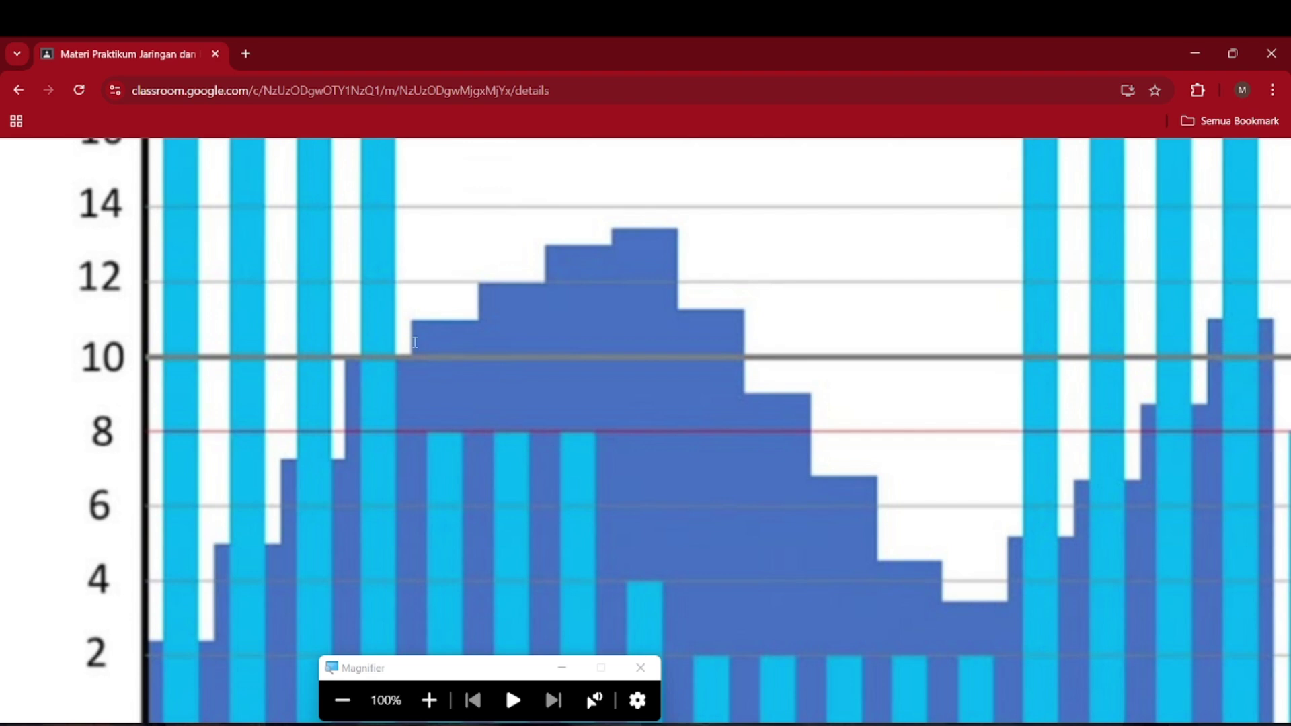
pyautogui.scroll(-1, 531, 413)
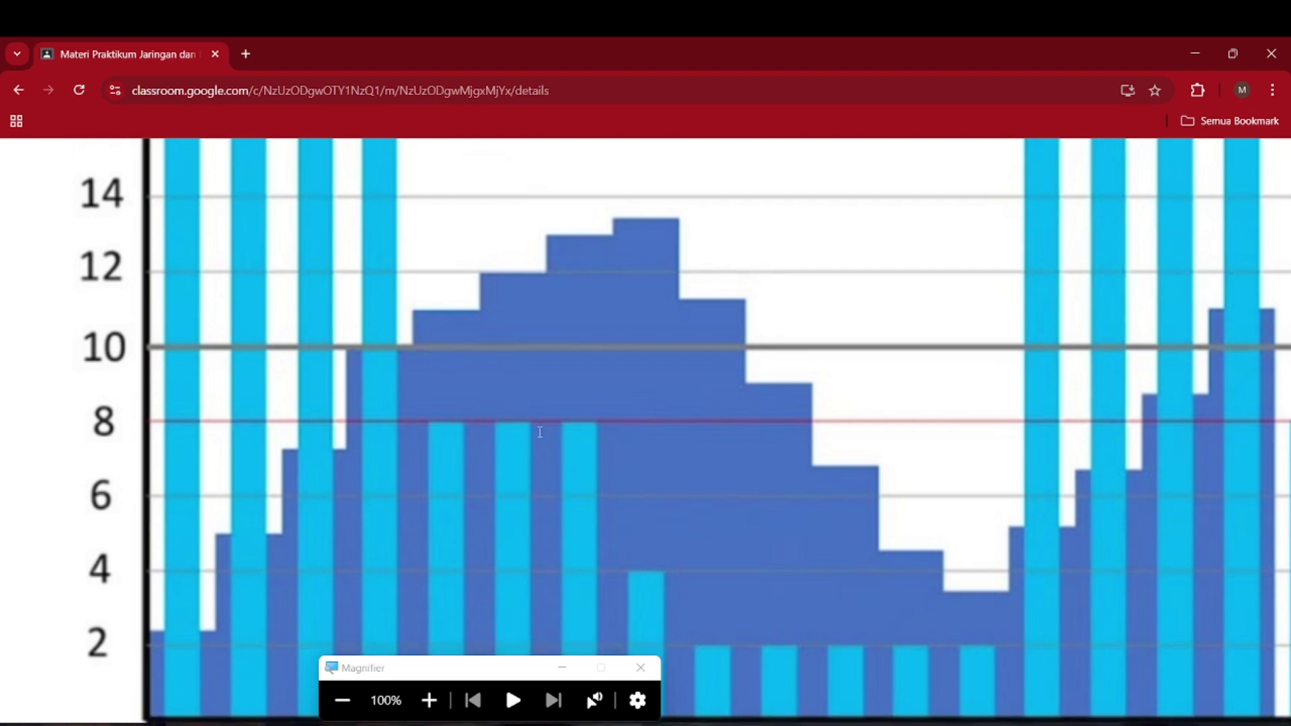
pyautogui.scroll(1, 657, 363)
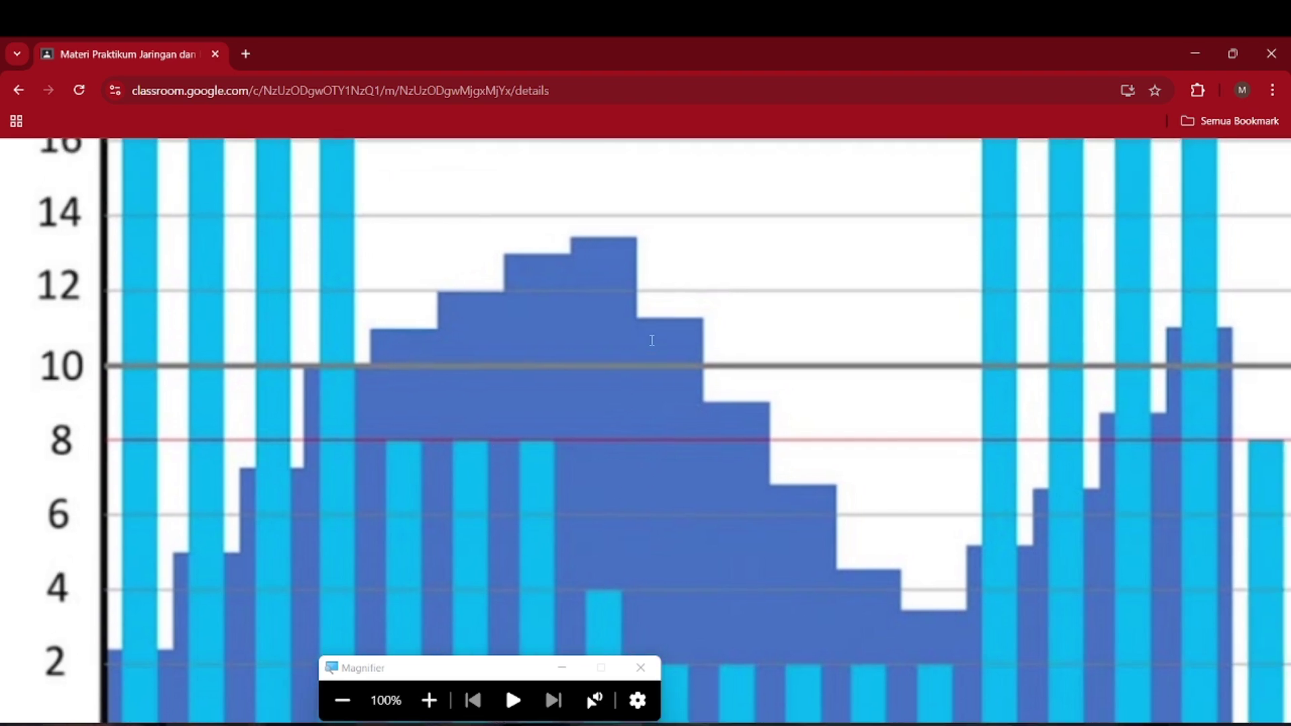
pyautogui.hscroll(3, 658, 363)
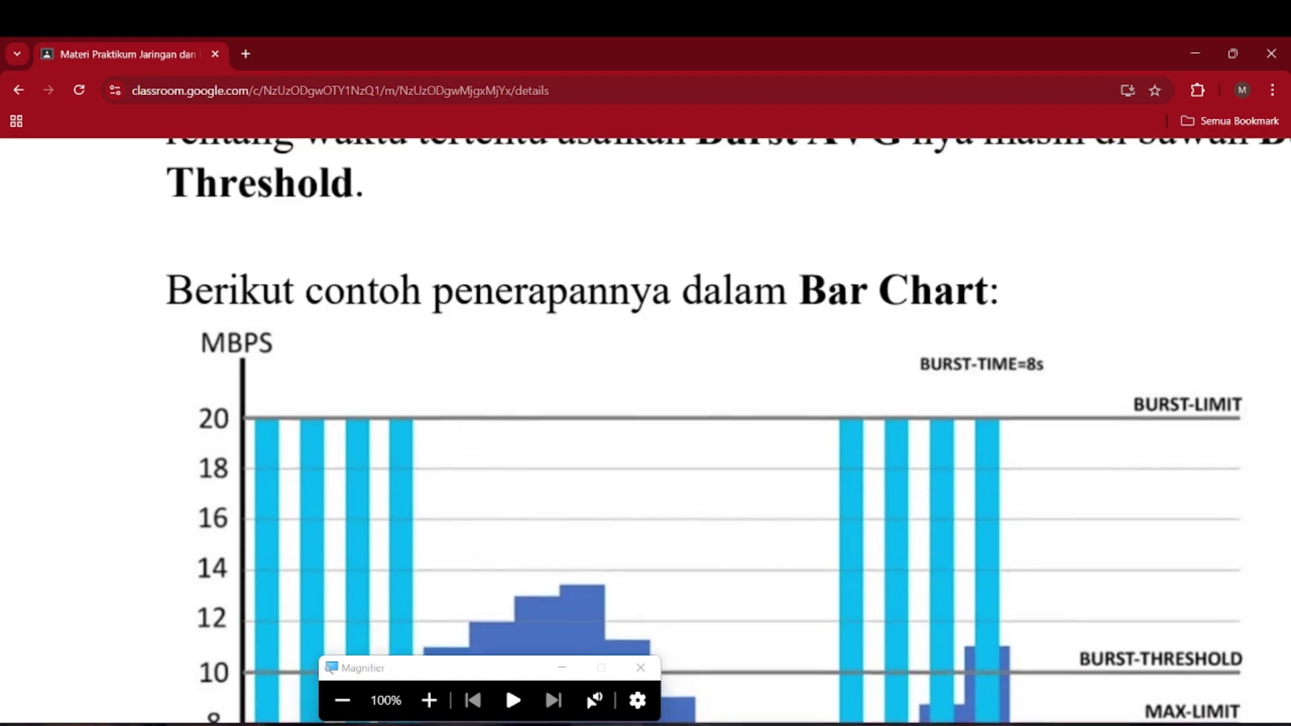
# - Review the chart and its light-blue and dark-blue bar explanation, and go to step 13 on configuring Burst for the simple queue
pyautogui.scroll(-1, 817, 302)
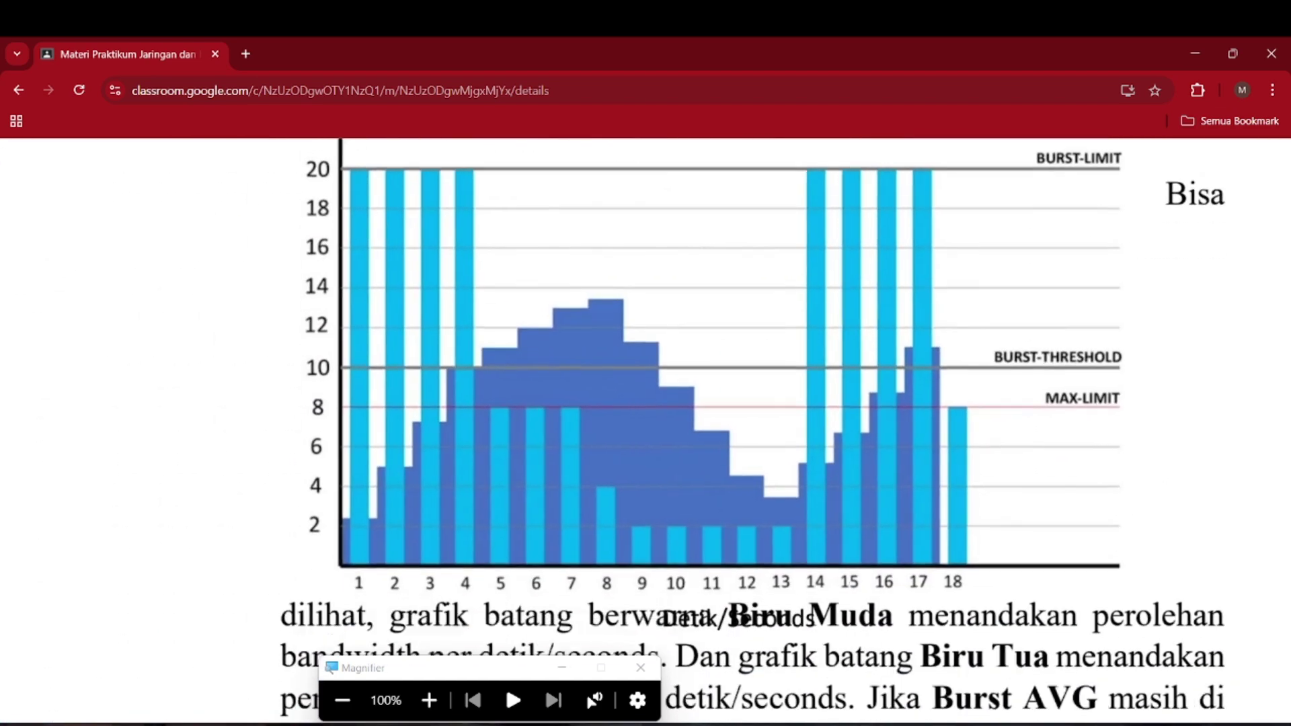
pyautogui.scroll(-7, 689, 430)
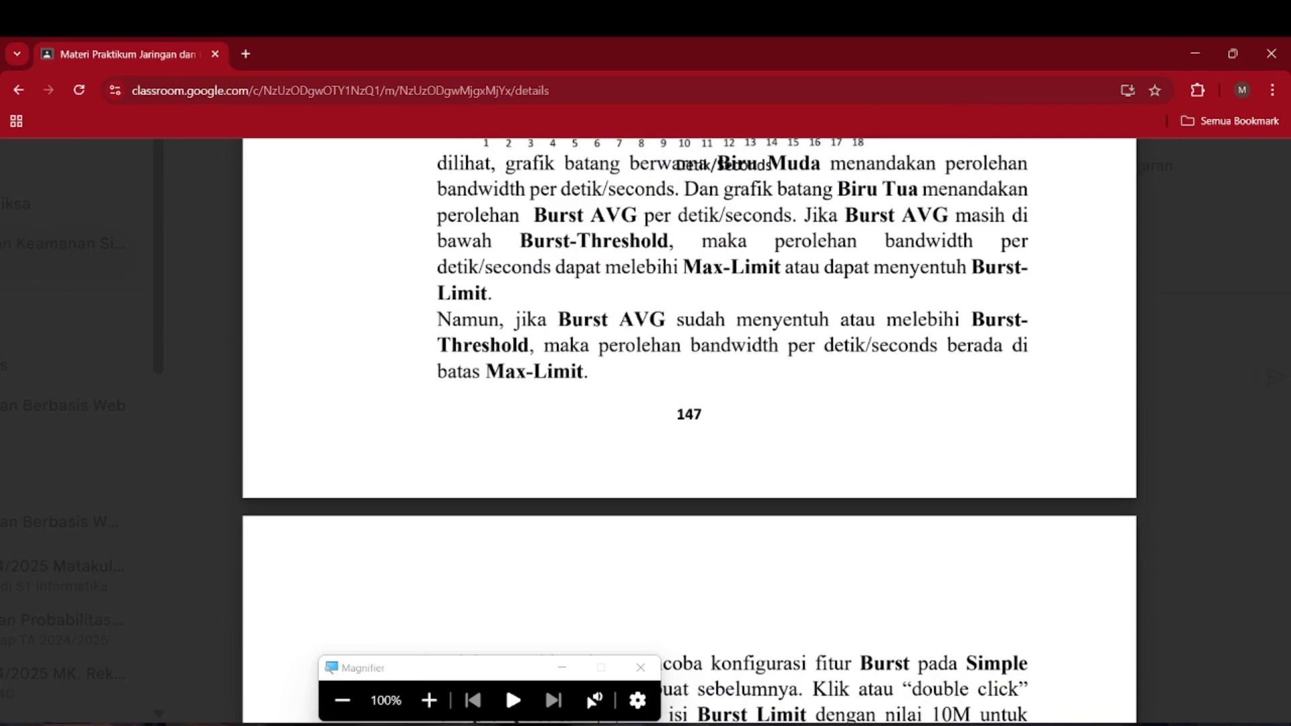
pyautogui.scroll(1, 689, 431)
pyautogui.scroll(-5, 689, 430)
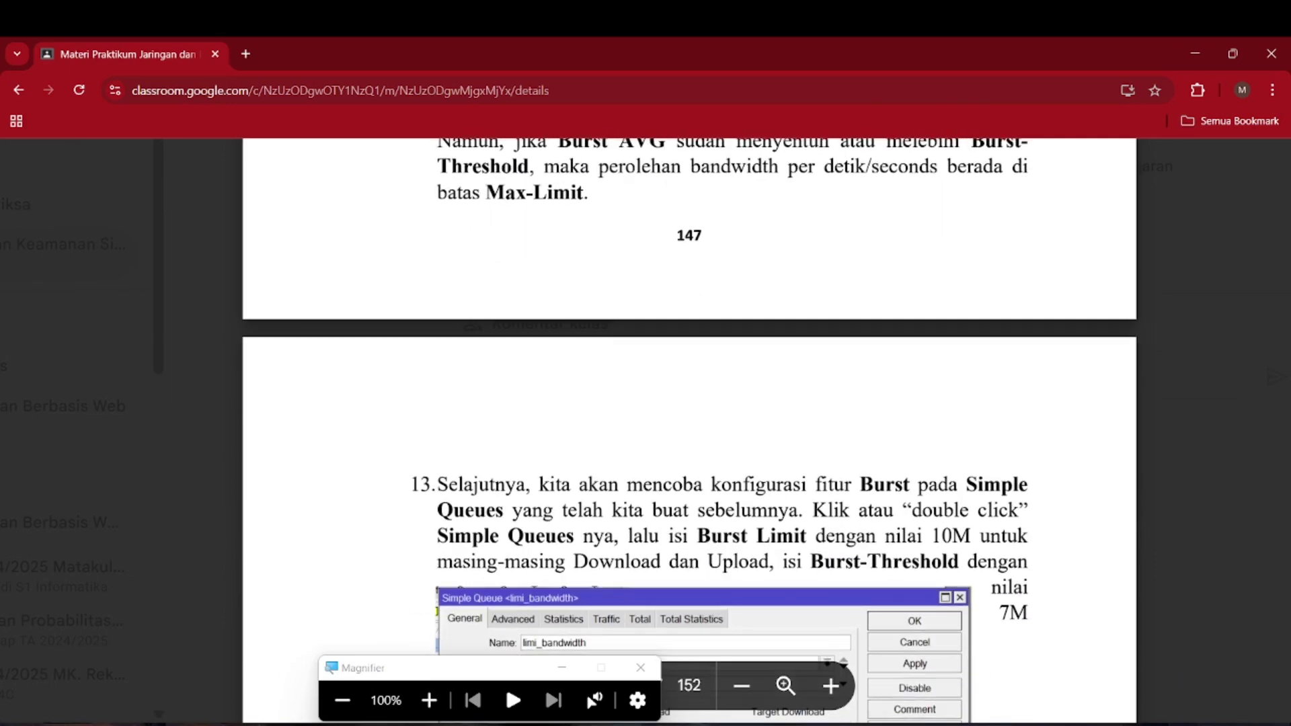
pyautogui.scroll(-2, 689, 430)
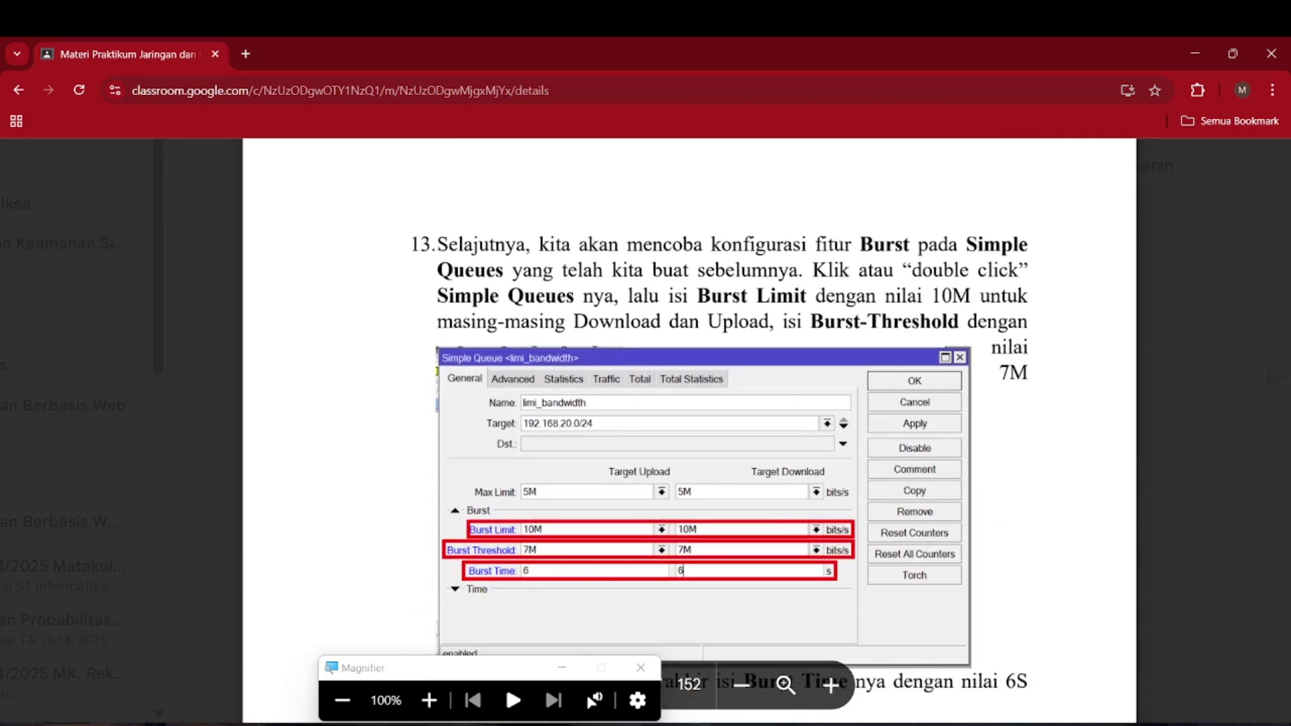
# - Switch to WinBox and set the queue's upload and download Burst Limit to 10M and Burst Threshold to 7M
pyautogui.click(905, 664)
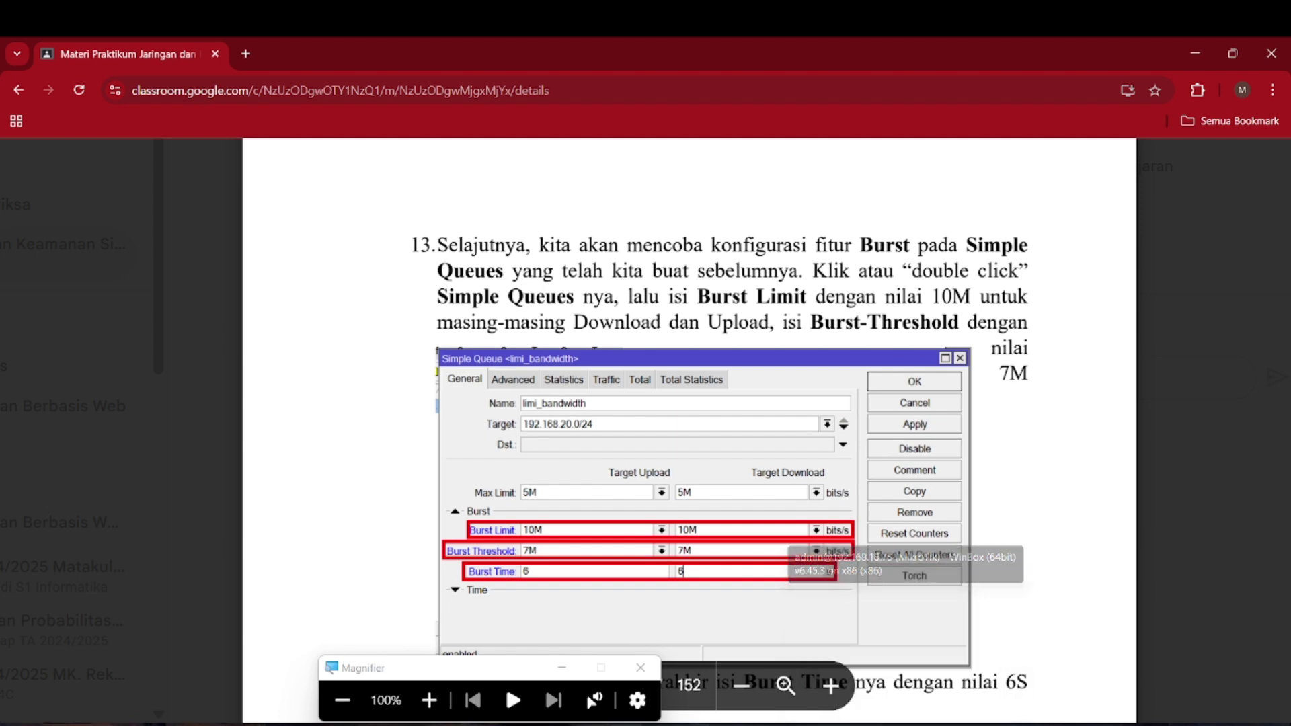
pyautogui.click(530, 448)
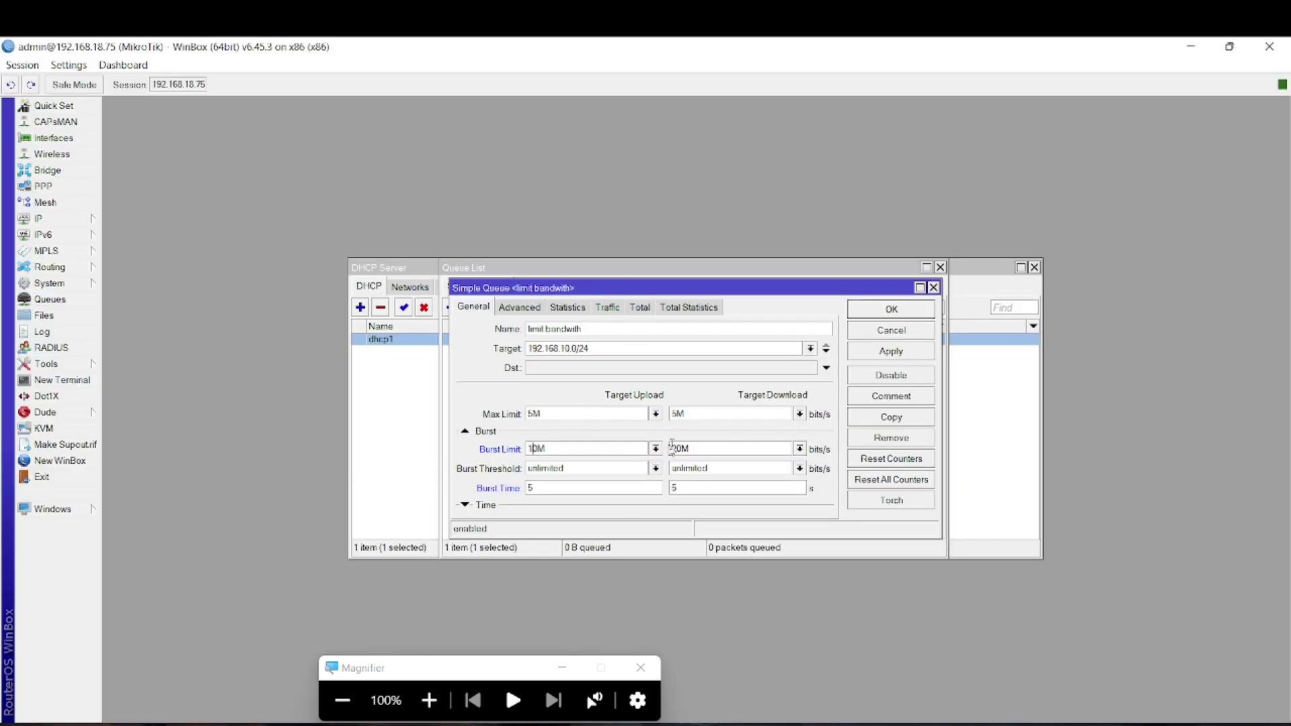
pyautogui.write('10M')
pyautogui.doubleClick(605, 465)
pyautogui.write('7')
pyautogui.press('BackSpace')
pyautogui.write('M')
pyautogui.doubleClick(706, 468)
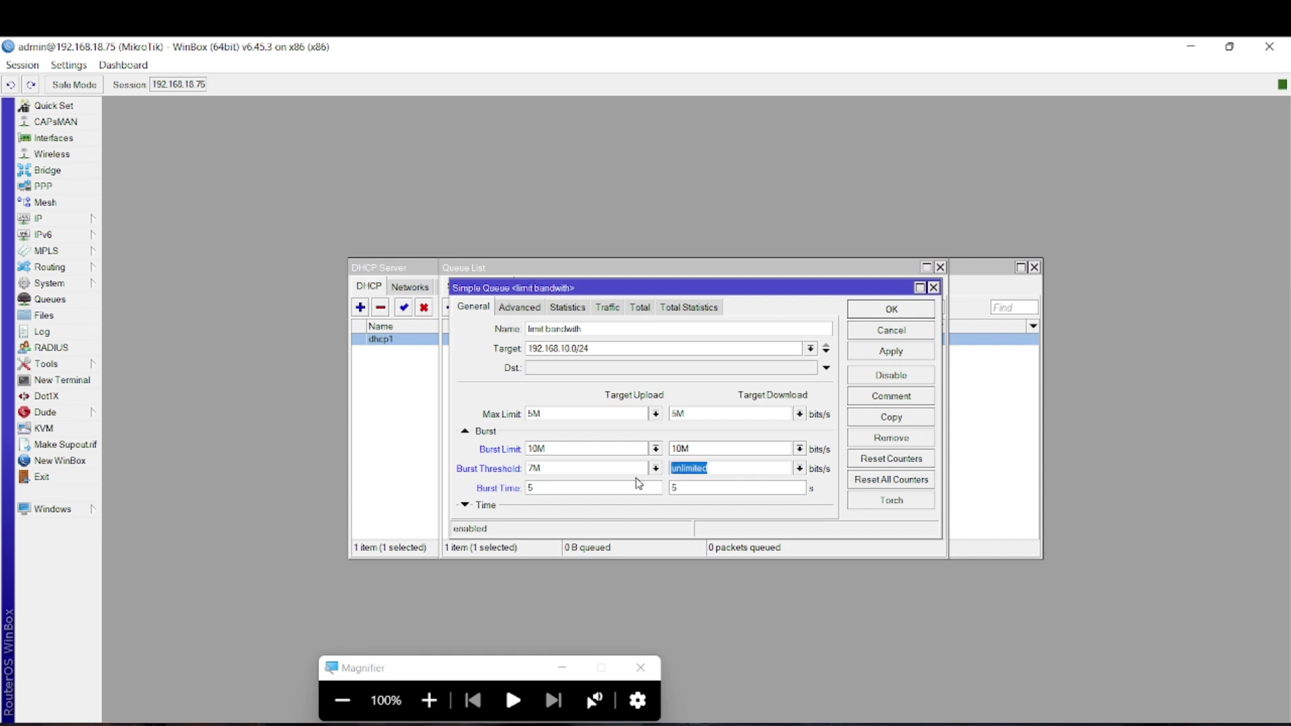
pyautogui.write('7M')
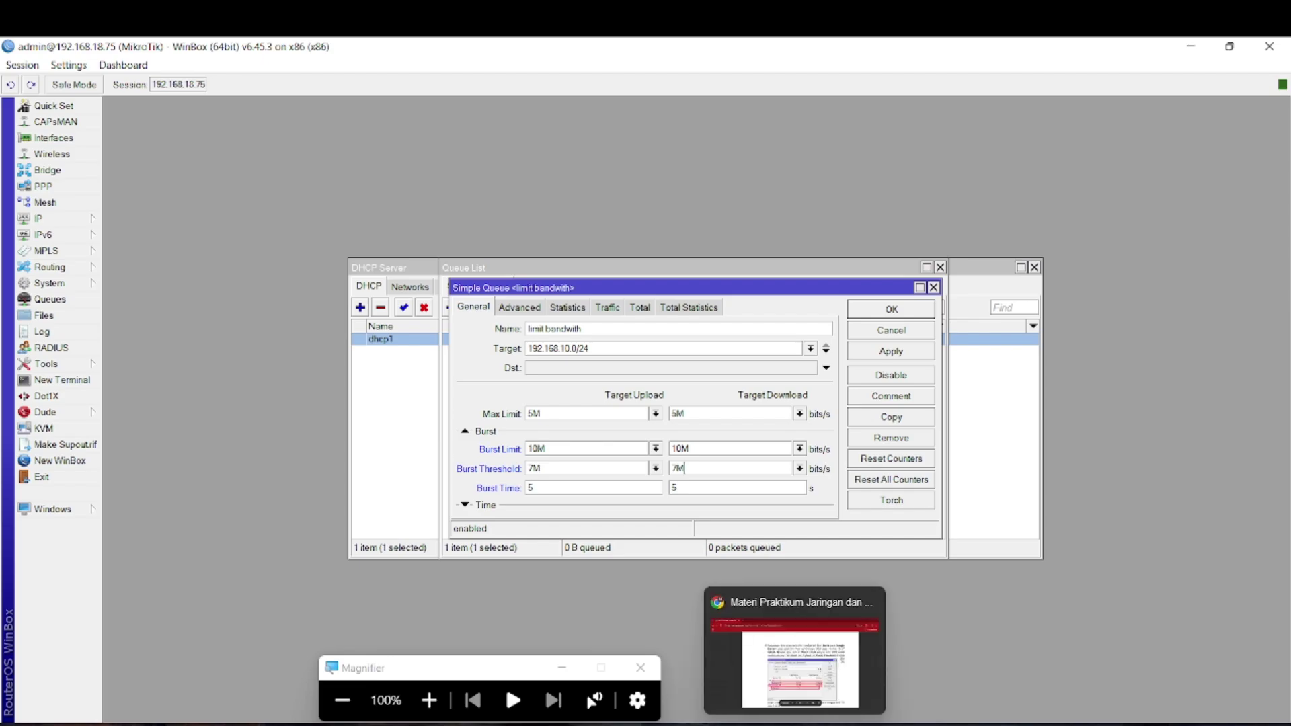
# - Check the burst time in the guide, set it to 6 seconds for upload and download, and save the queue
pyautogui.click(793, 699)
pyautogui.hotkey('alt', 'Tab')
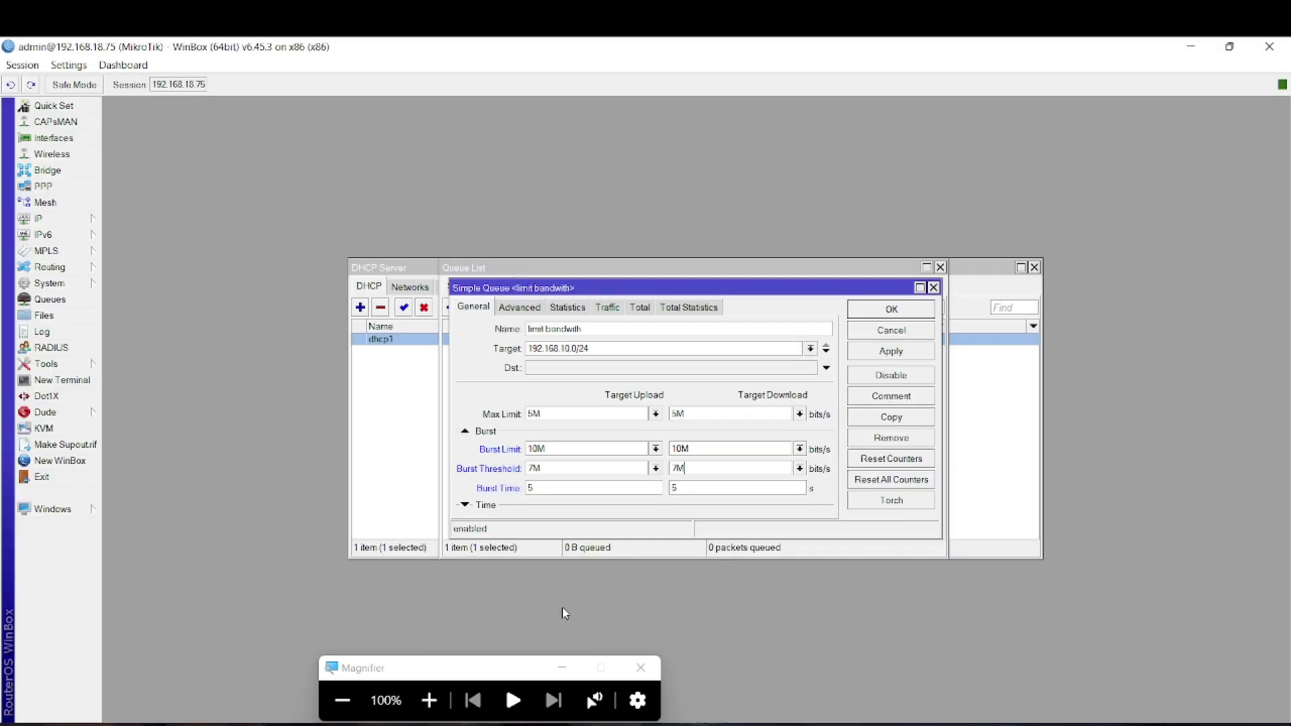
pyautogui.press('BackSpace')
pyautogui.write('6')
pyautogui.click(888, 351)
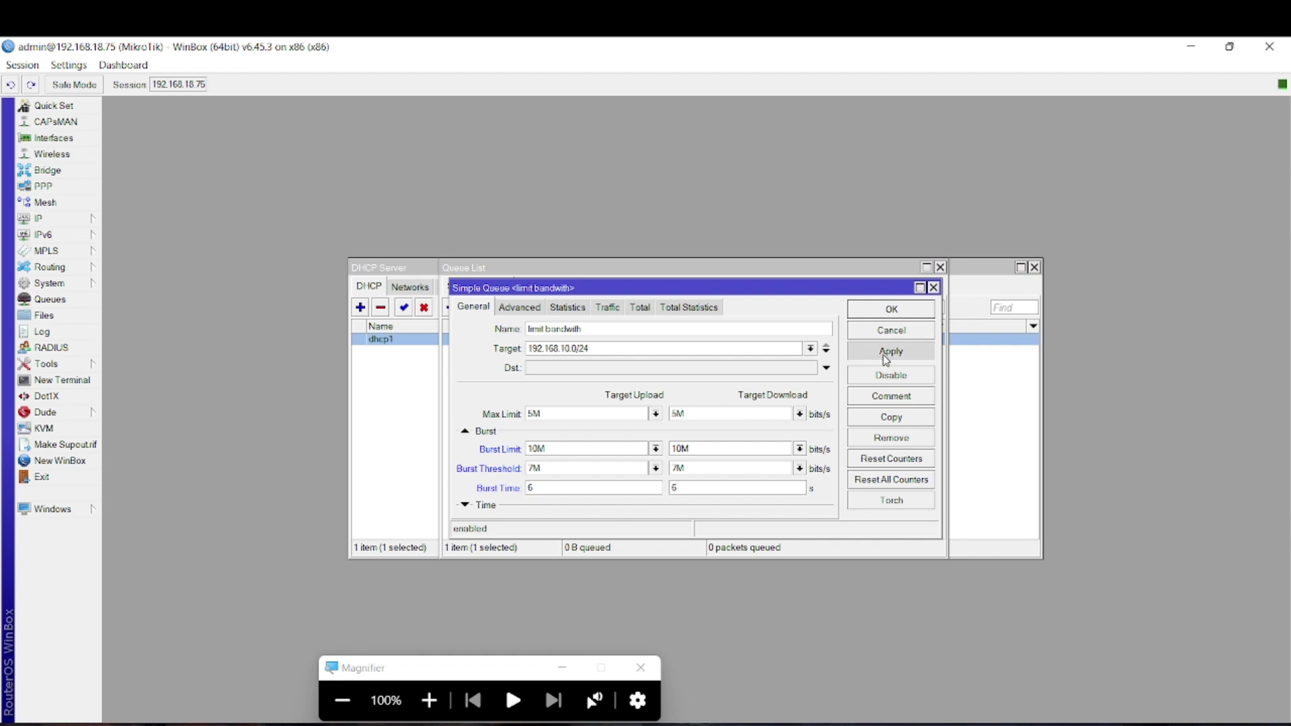
pyautogui.click(891, 310)
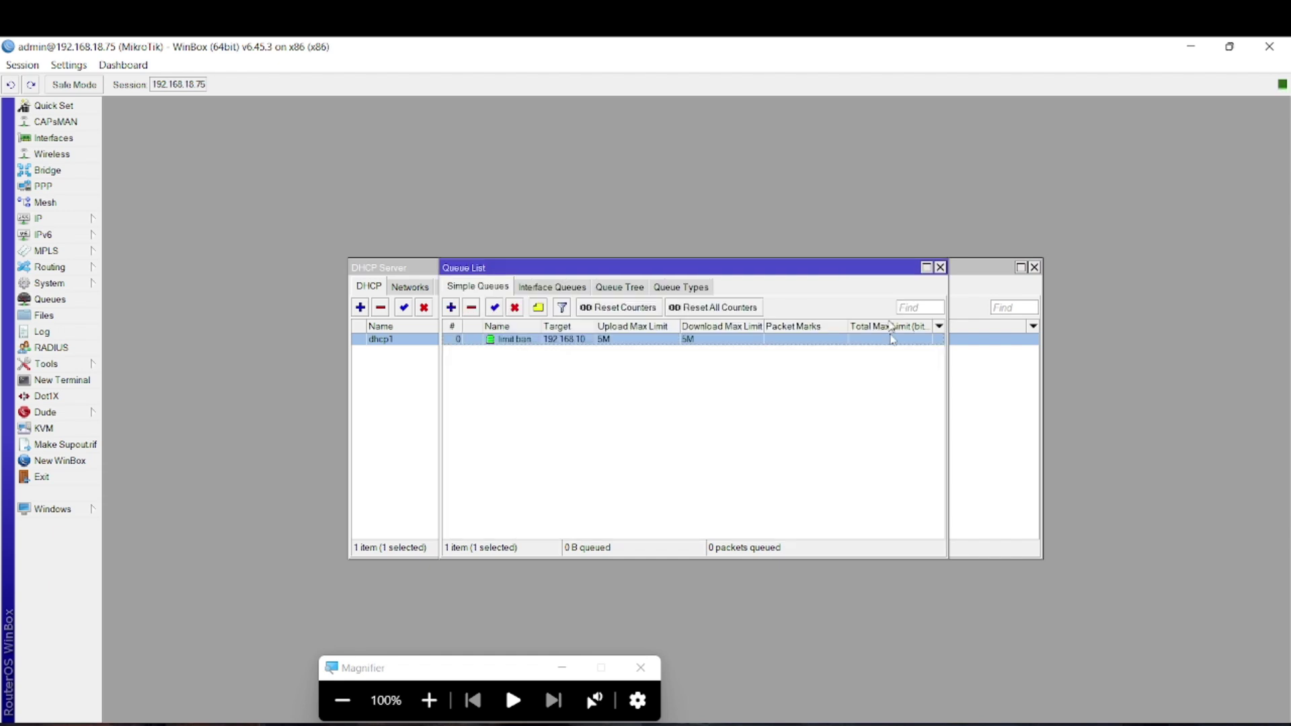
# - Switch to the Windows 10 virtual machine with the Speedtest page
pyautogui.moveTo(869, 725)
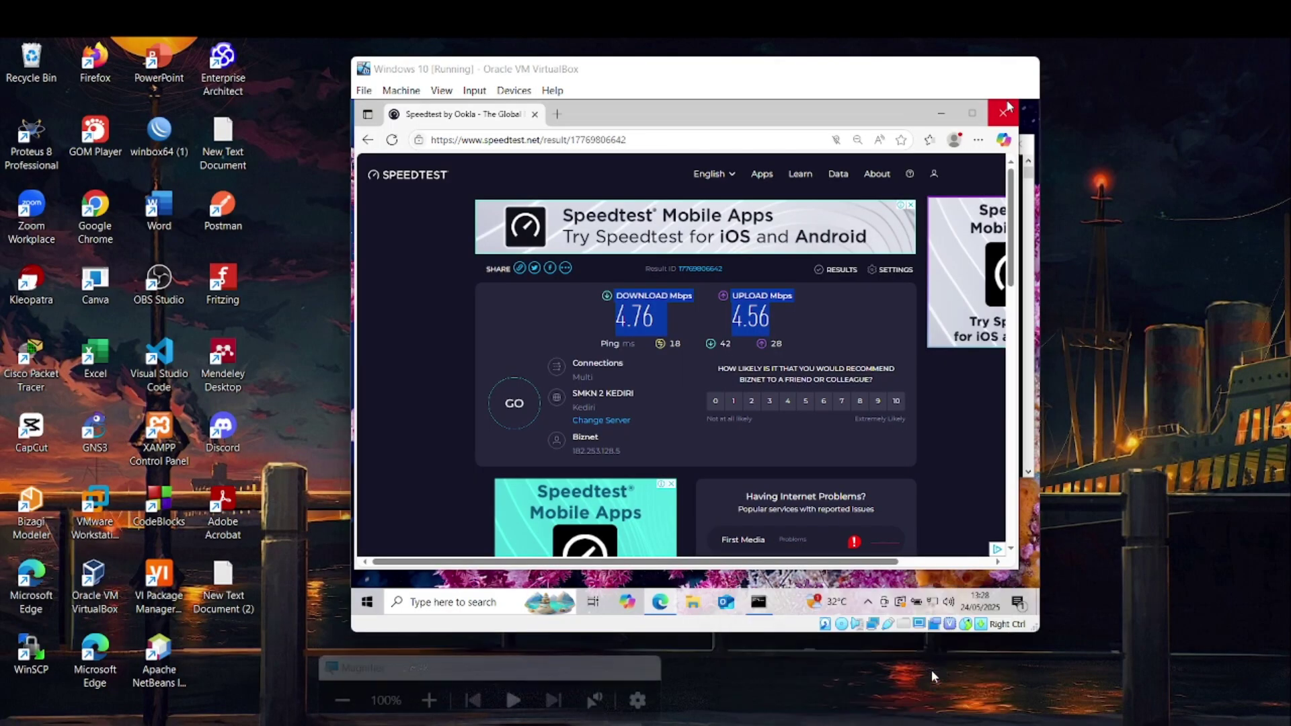
pyautogui.click(930, 670)
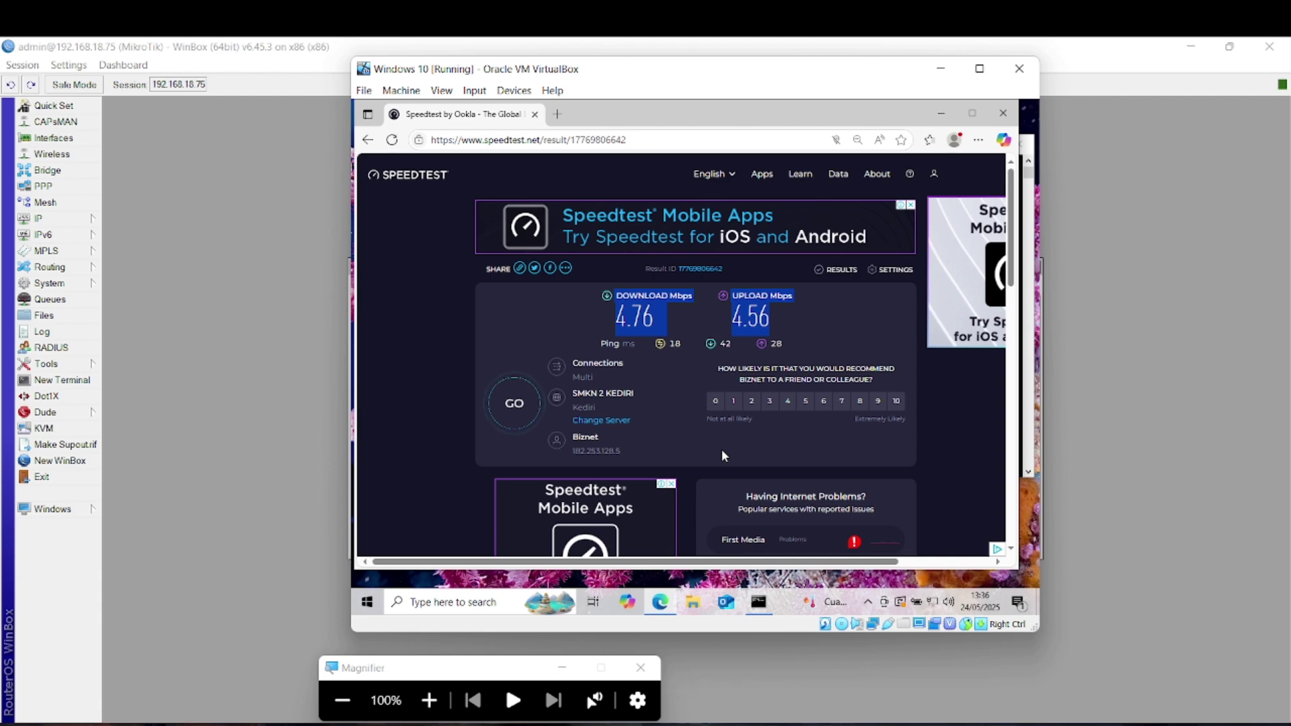
# - Run the Speedtest again in the Windows 10 virtual machine and follow the download and upload speeds on the gauge
pyautogui.click(517, 401)
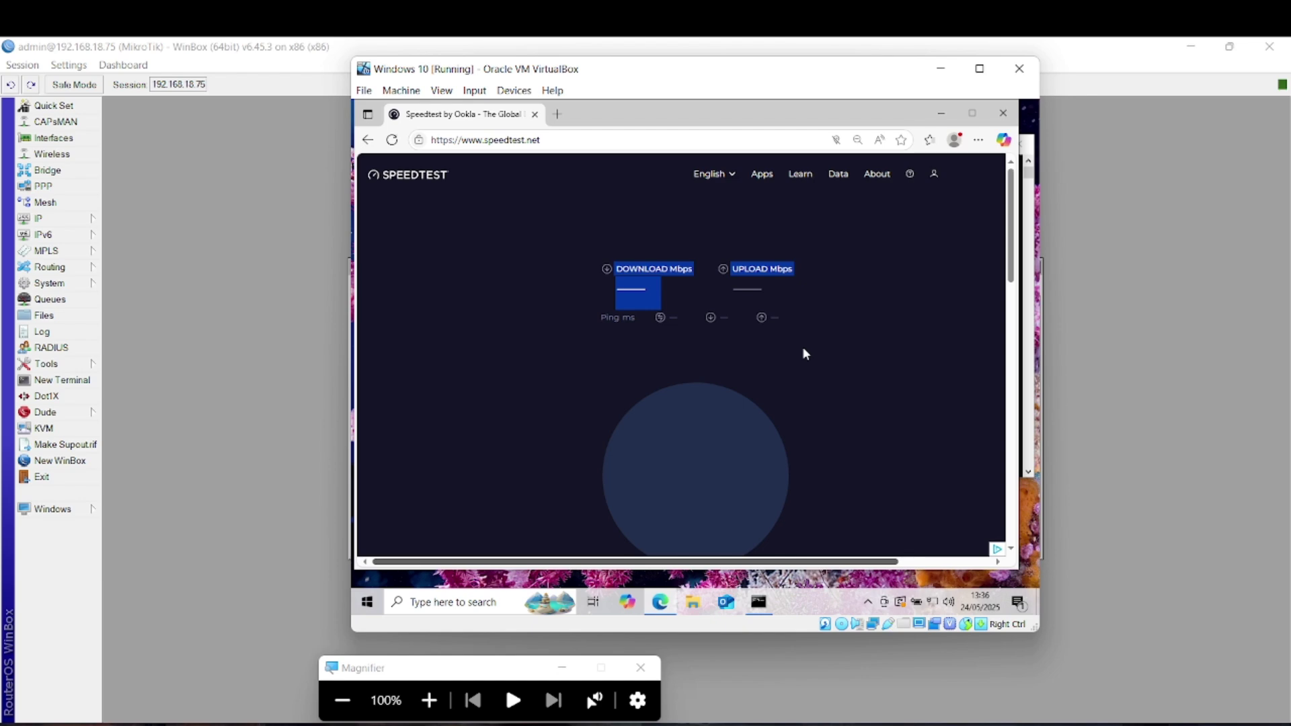
pyautogui.scroll(-2, 802, 348)
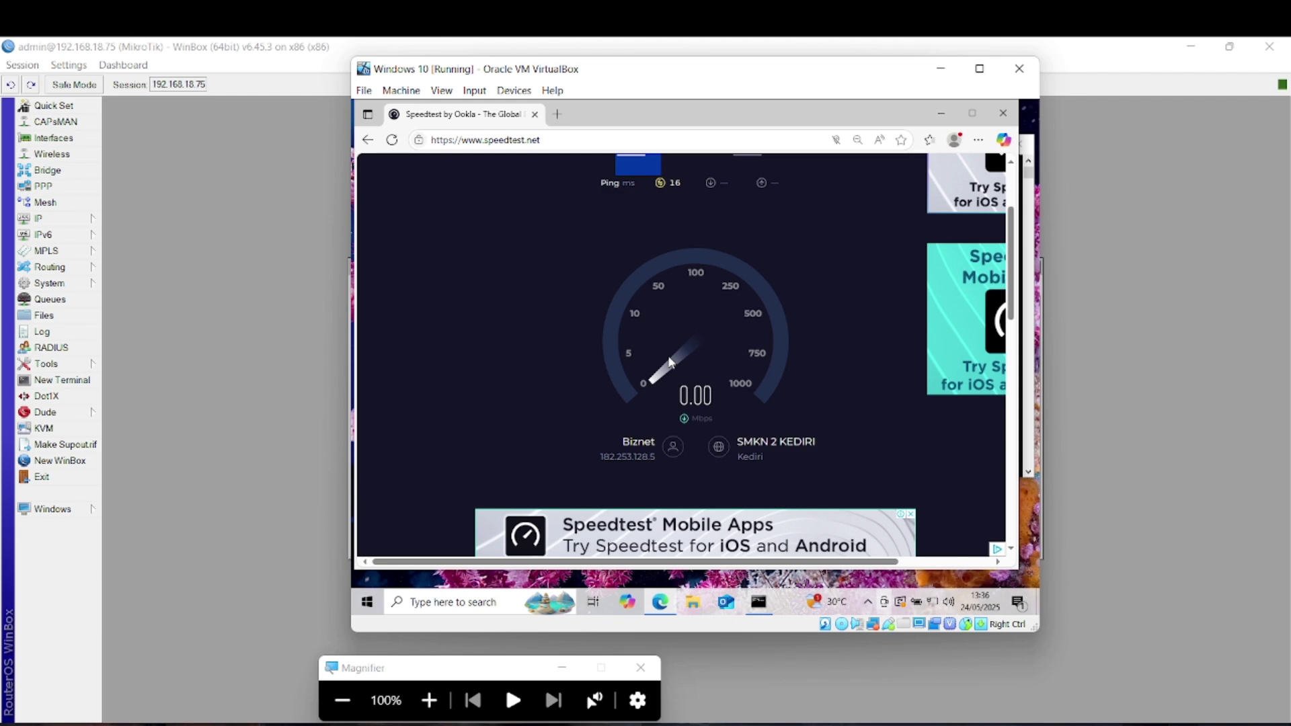
pyautogui.hotkey('ctrl', '+')
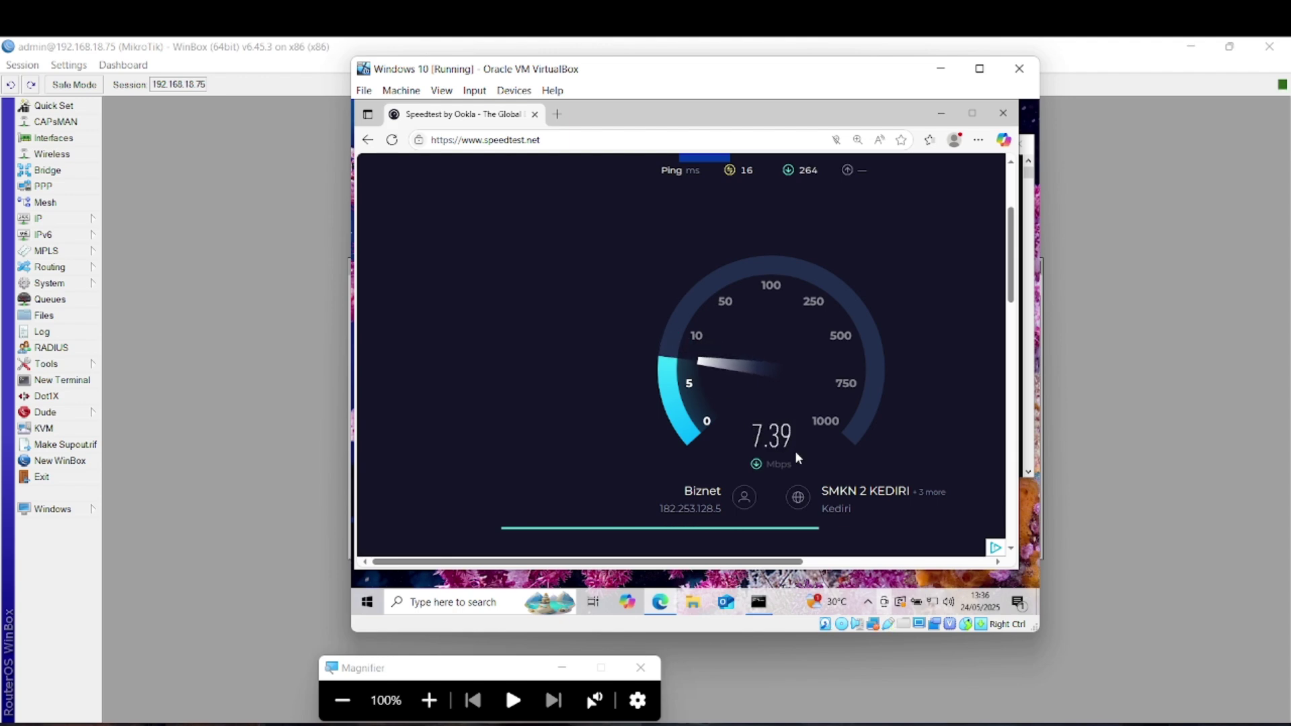
pyautogui.hscroll(1, 795, 452)
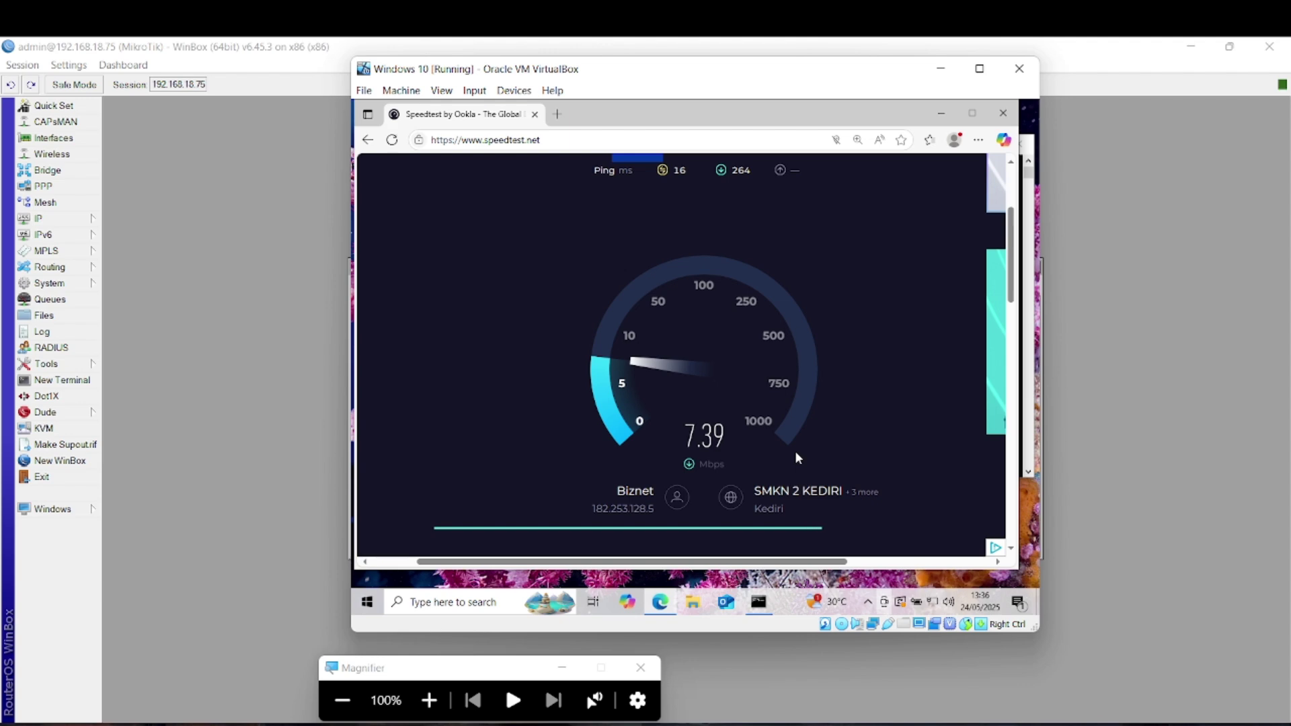
pyautogui.scroll(1, 794, 450)
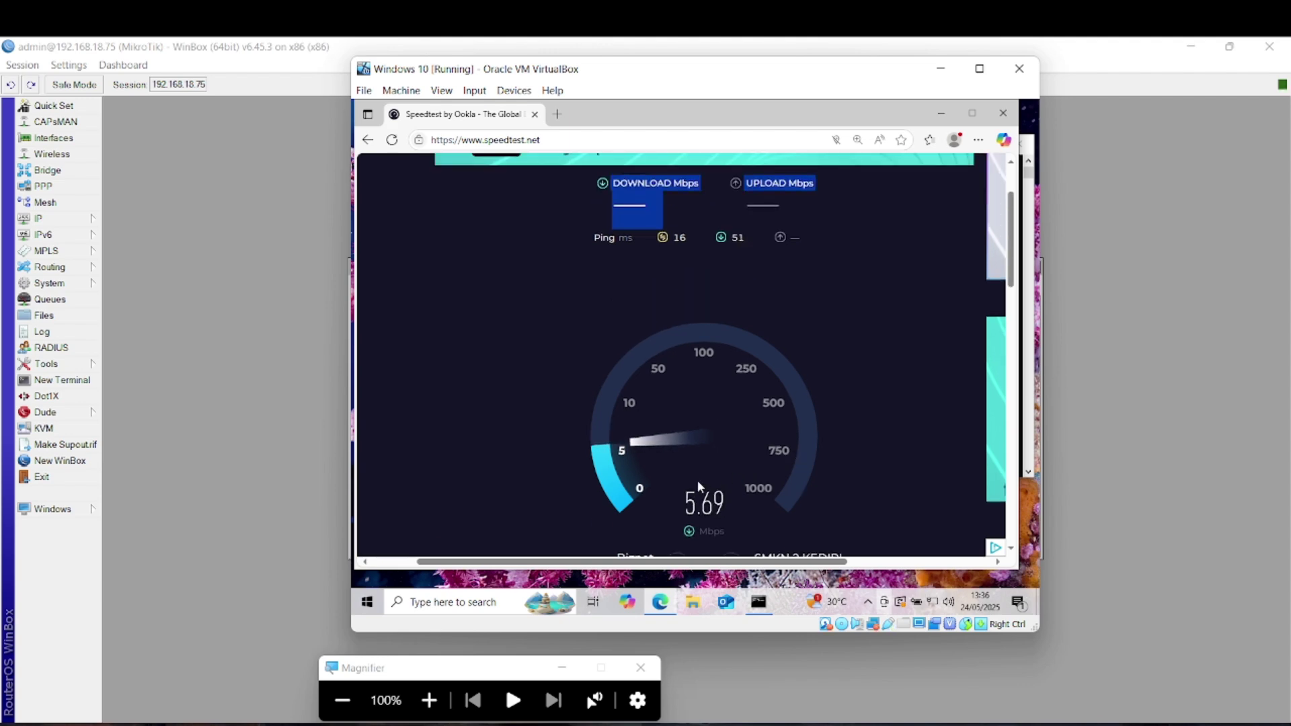
pyautogui.scroll(-1, 700, 467)
pyautogui.scroll(-2, 693, 431)
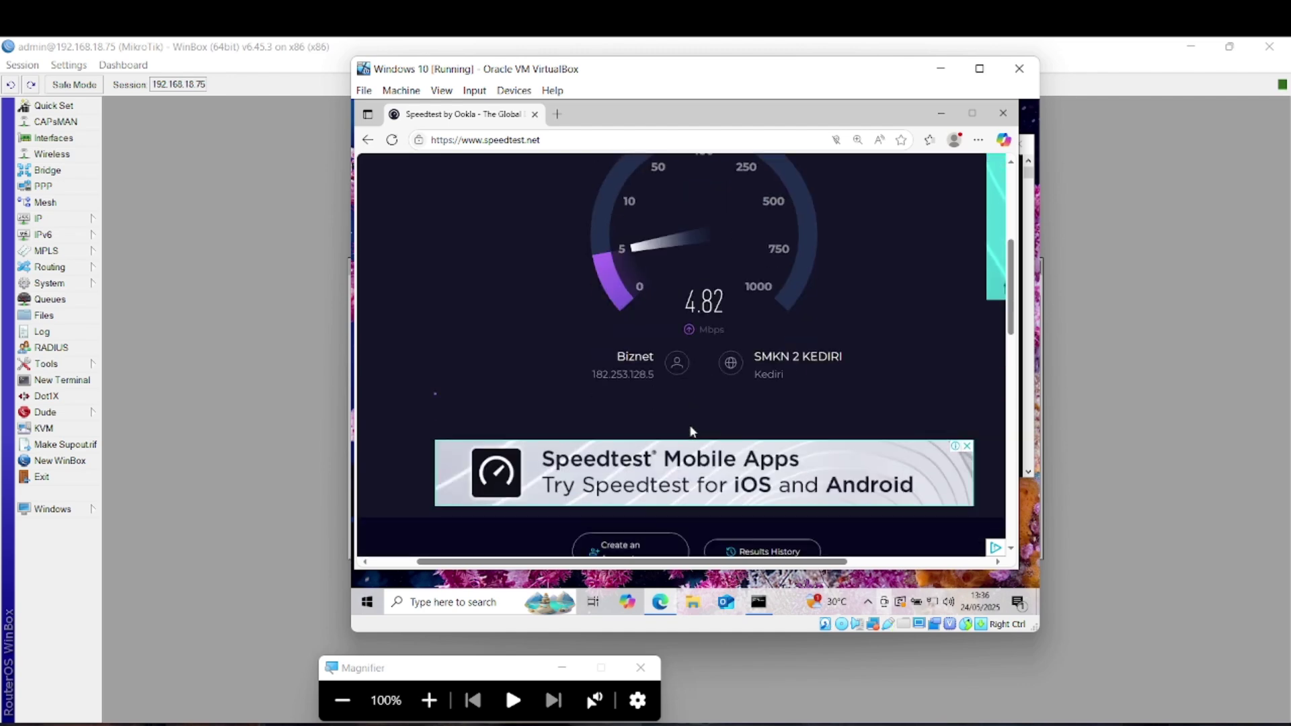
pyautogui.scroll(1, 679, 383)
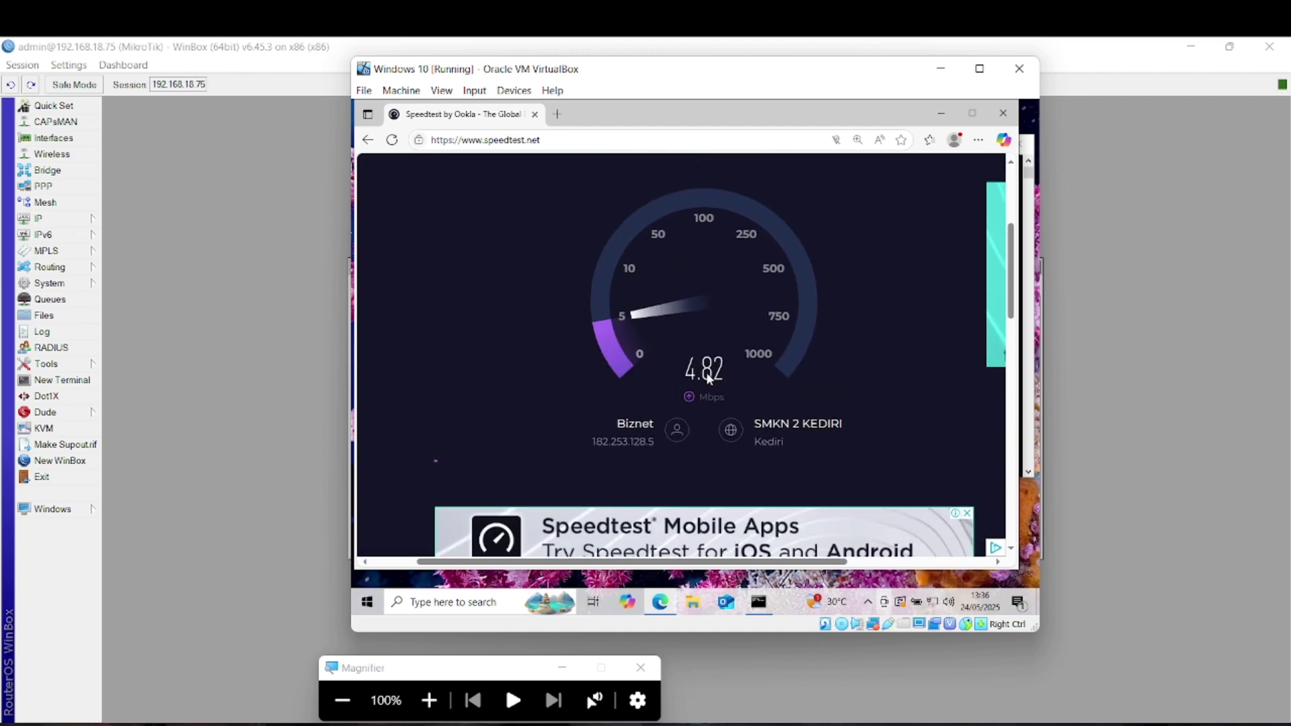
pyautogui.scroll(3, 658, 337)
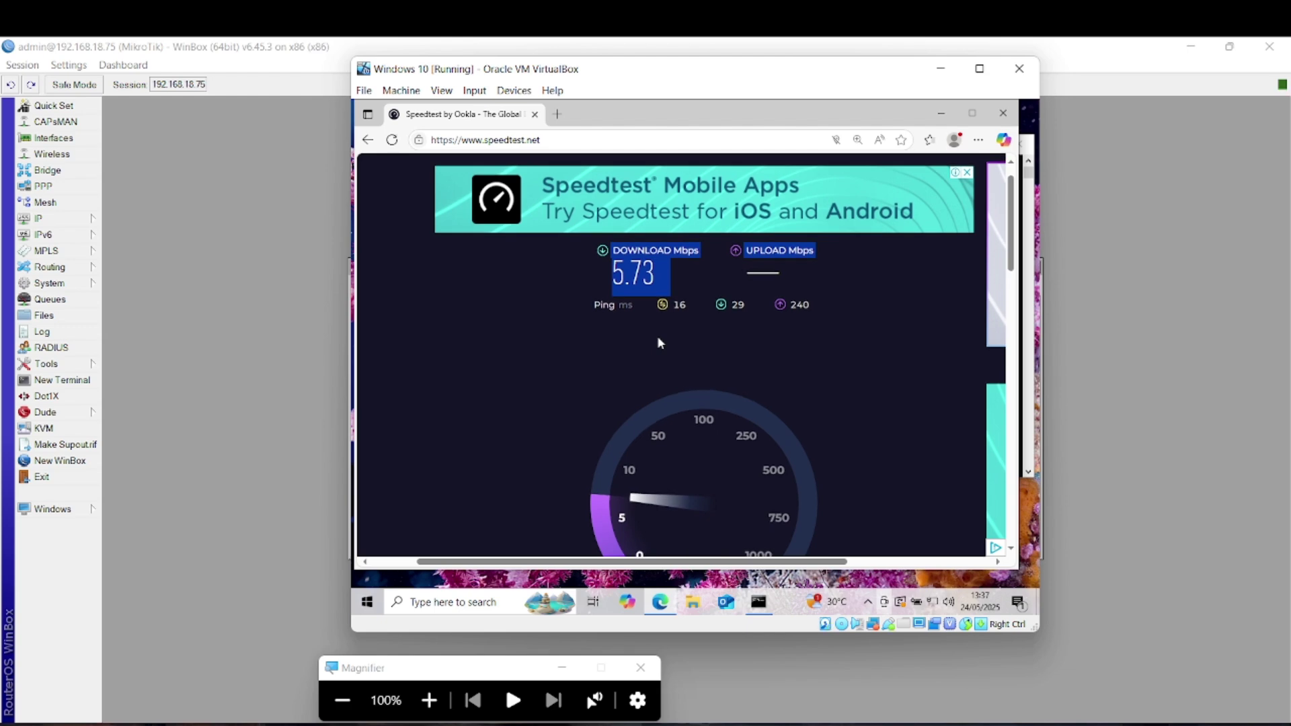
pyautogui.scroll(-3, 657, 340)
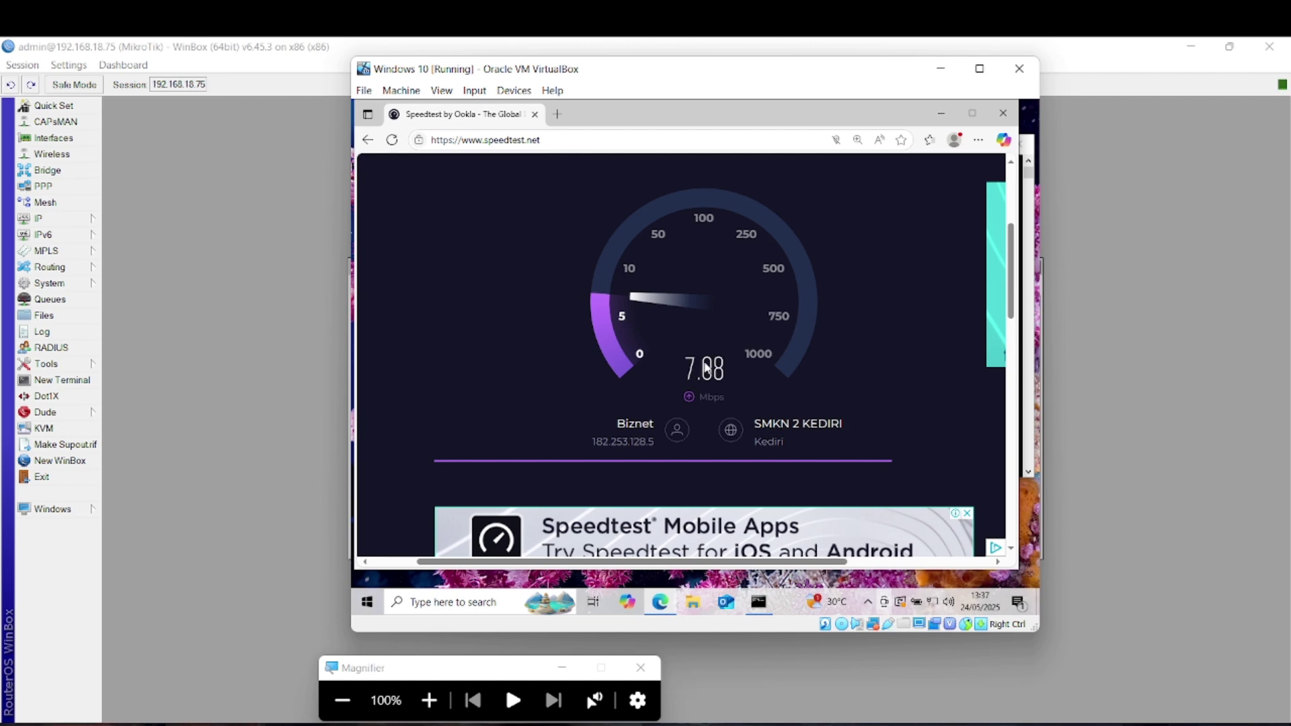
pyautogui.scroll(1, 705, 367)
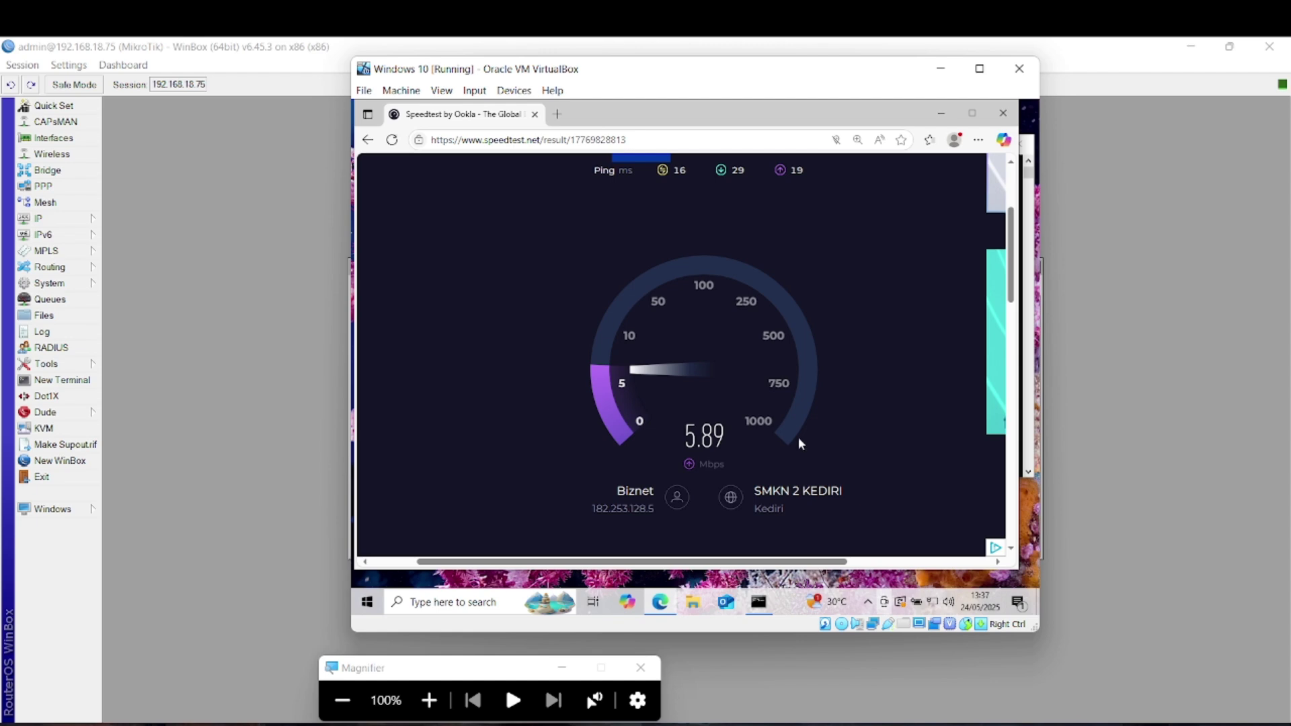
# - Switch to the guide in Chrome and read step 14 and the section on the queue's Statistics and Traffic views
pyautogui.moveTo(904, 725)
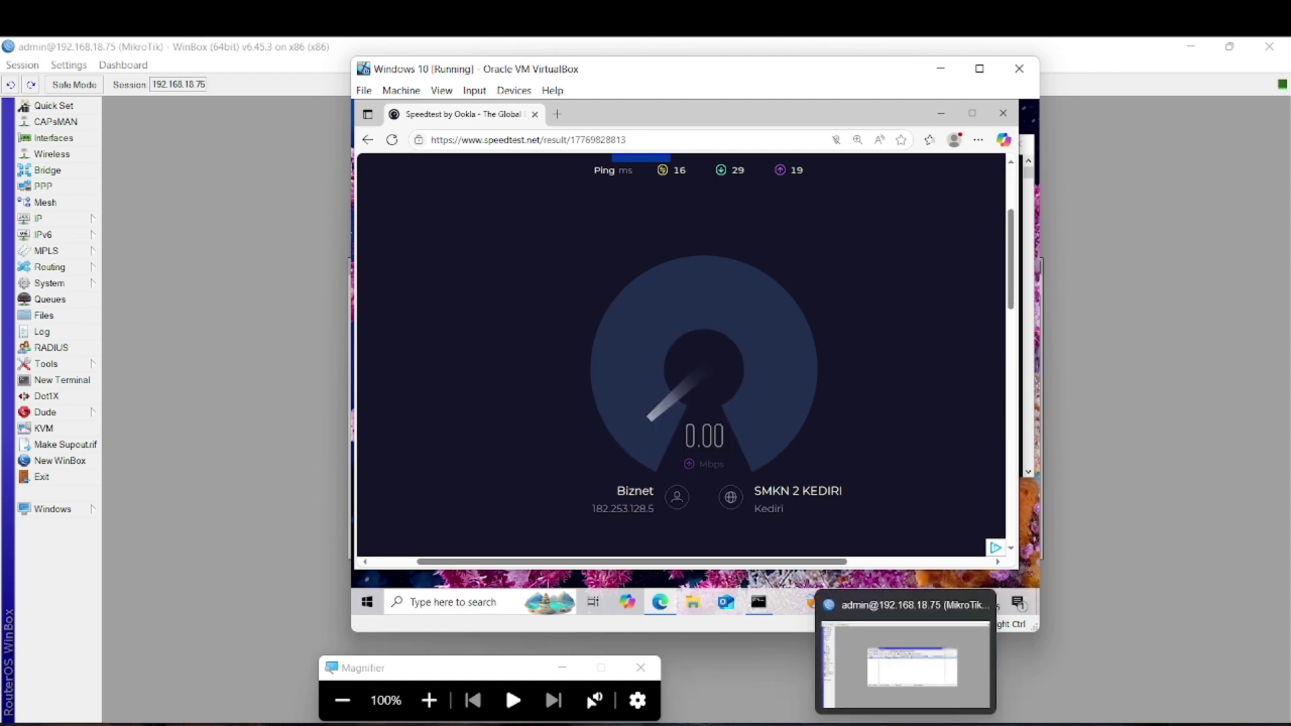
pyautogui.click(867, 725)
pyautogui.scroll(-8, 689, 430)
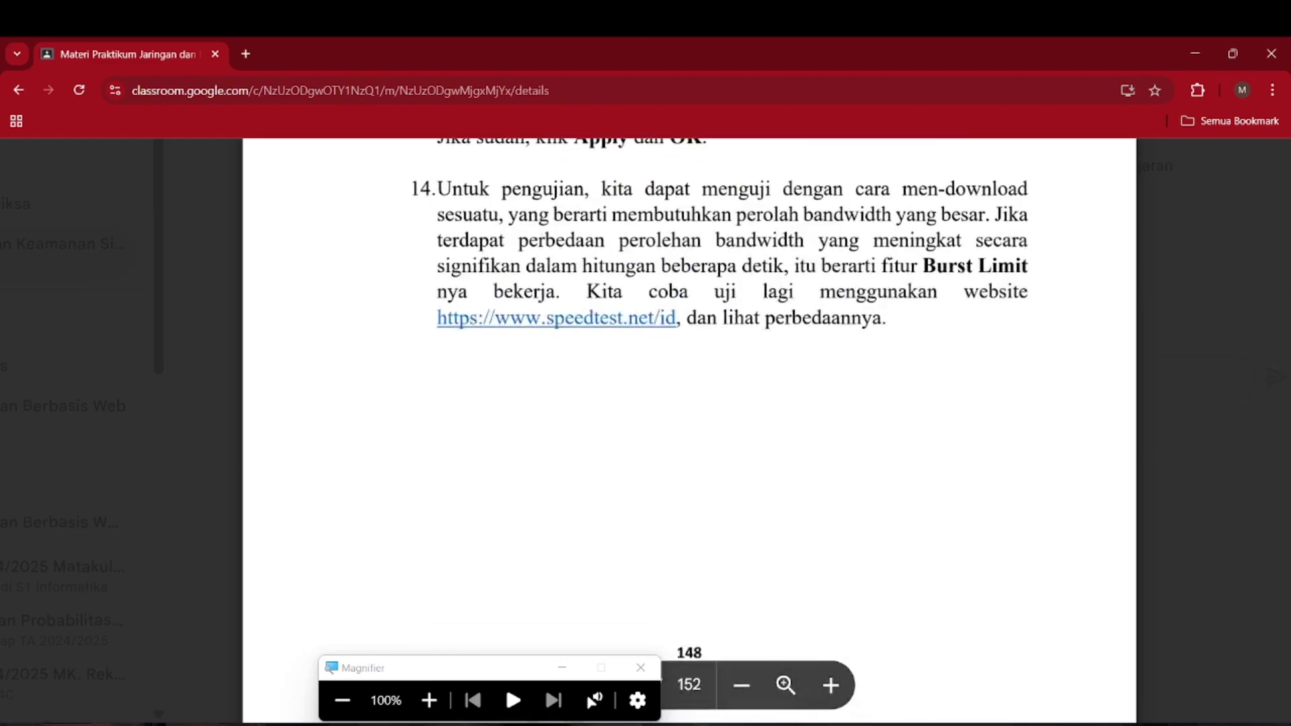
pyautogui.scroll(-10, 689, 431)
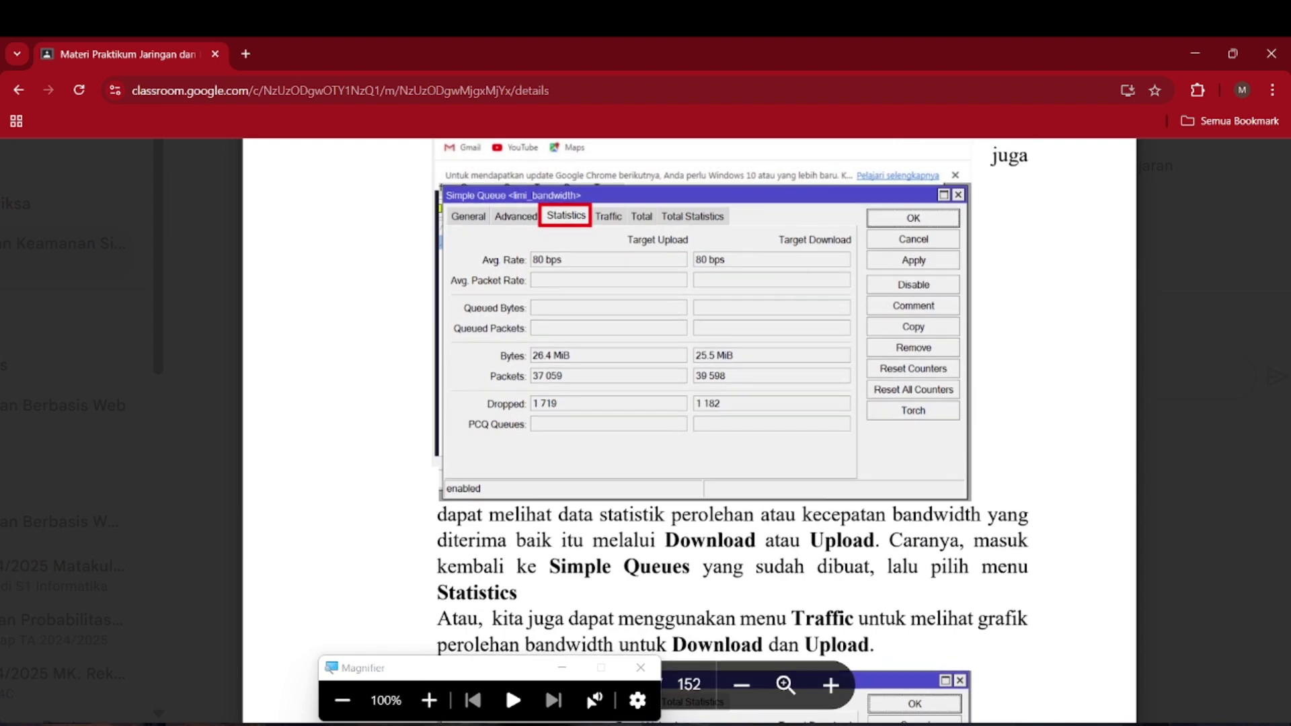
# - Switch to WinBox and open the statistics of the limit bandwith simple queue
pyautogui.click(905, 724)
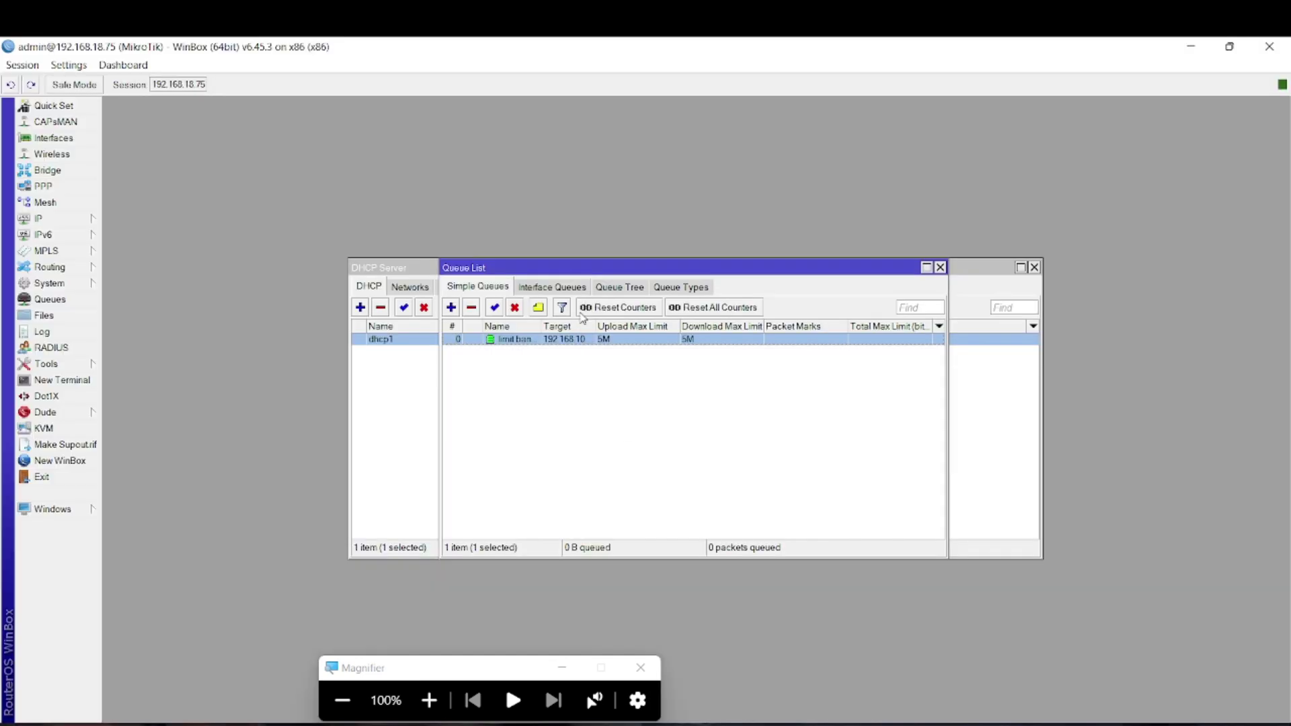
pyautogui.doubleClick(564, 340)
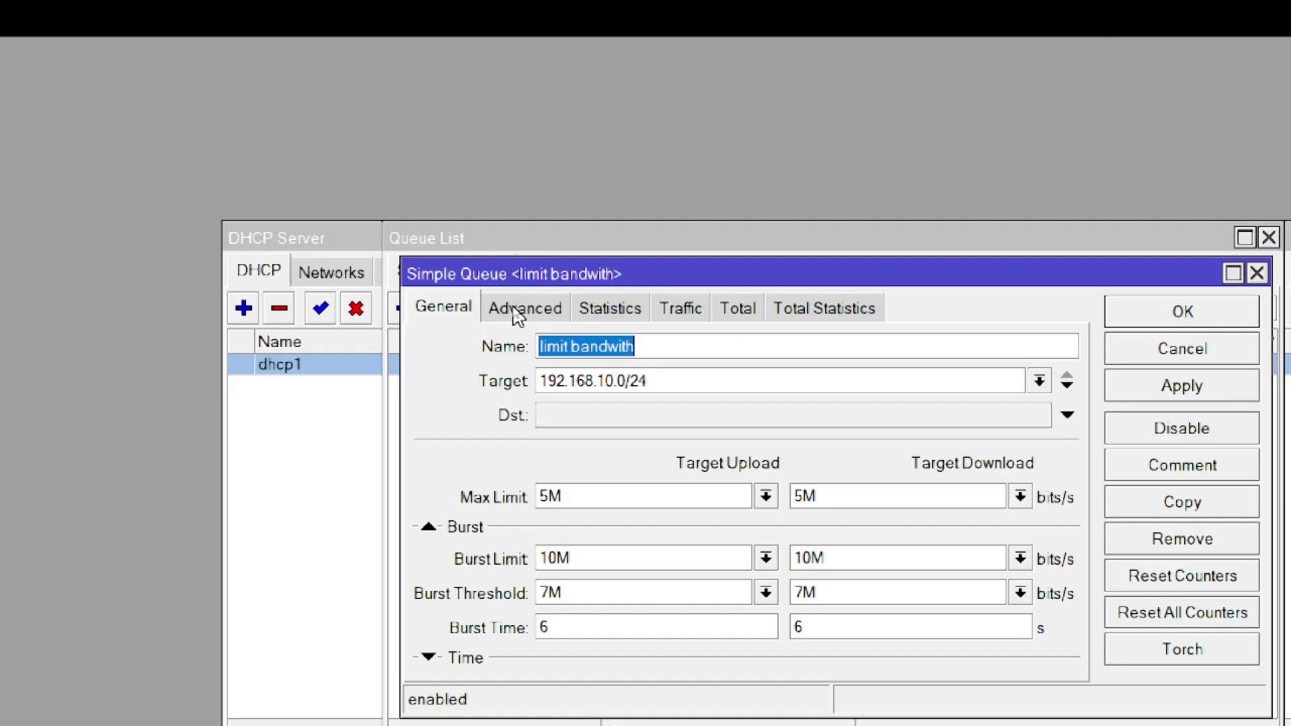
pyautogui.click(580, 308)
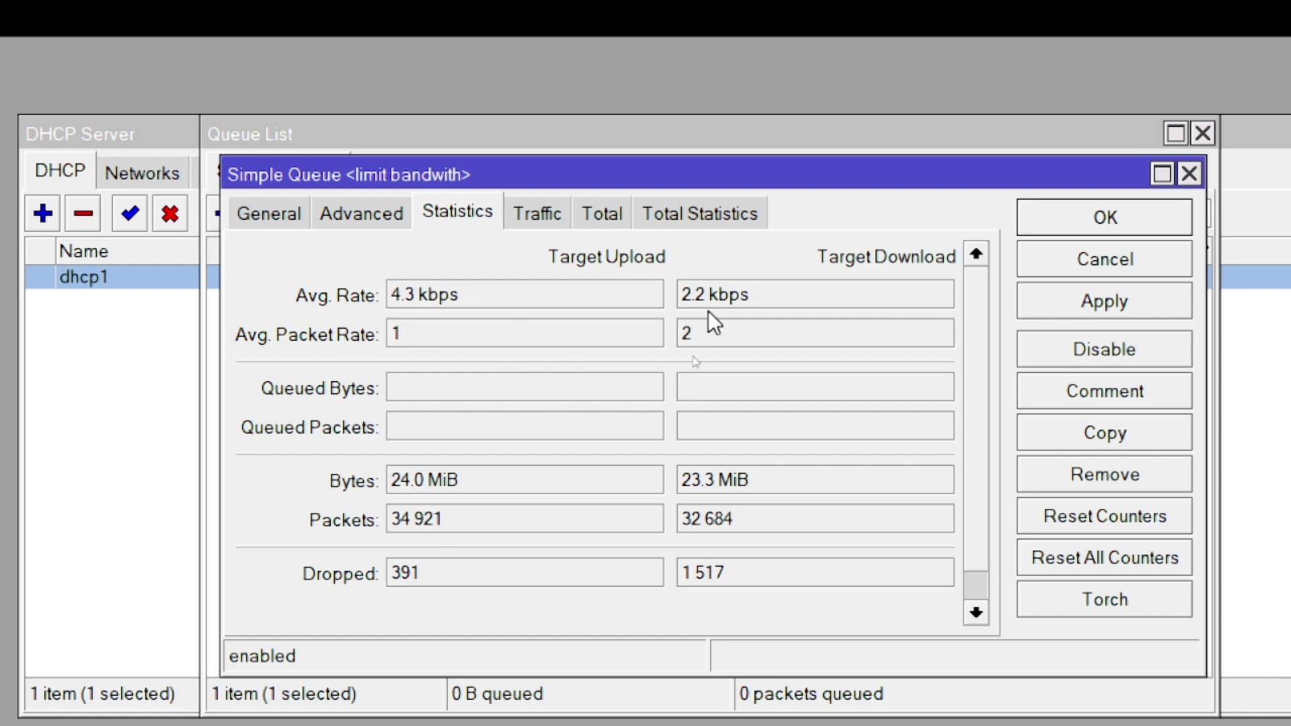
pyautogui.press('super+minus')
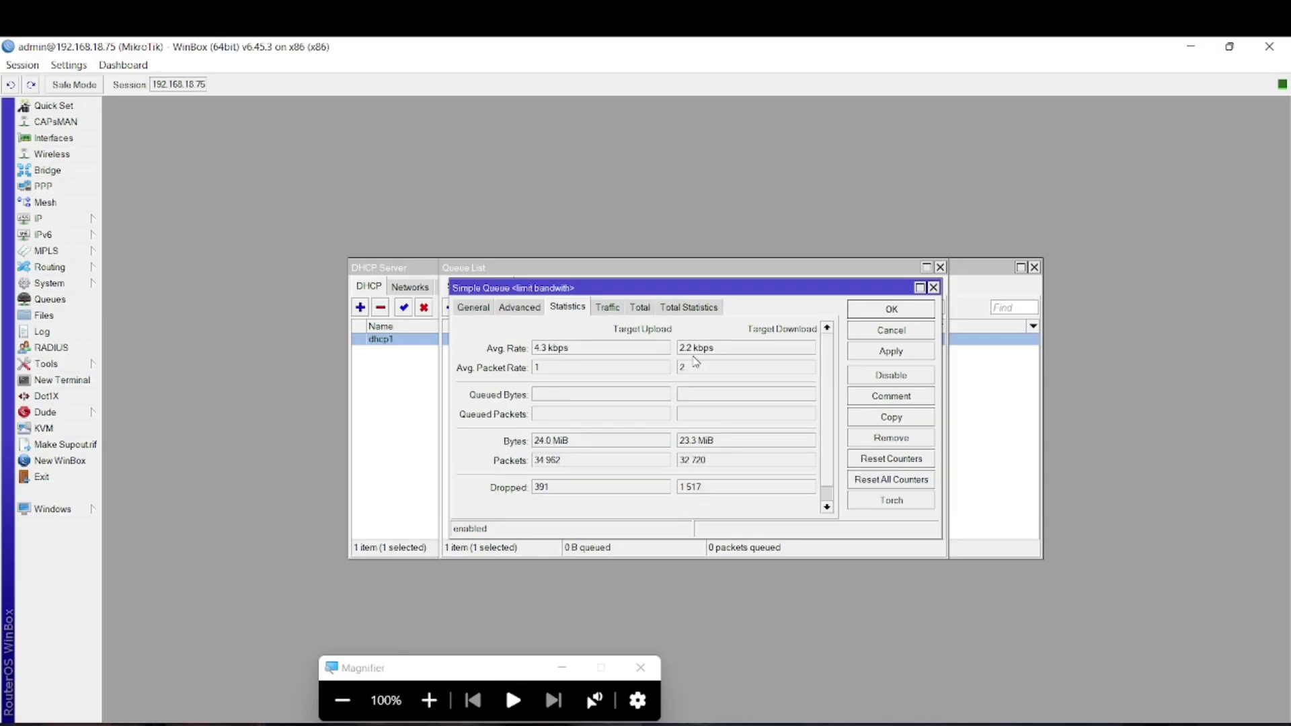
# - Restart the Speedtest in the Windows 10 virtual machine, minimize it, and check the queue's average upload and download rates
pyautogui.moveTo(862, 722)
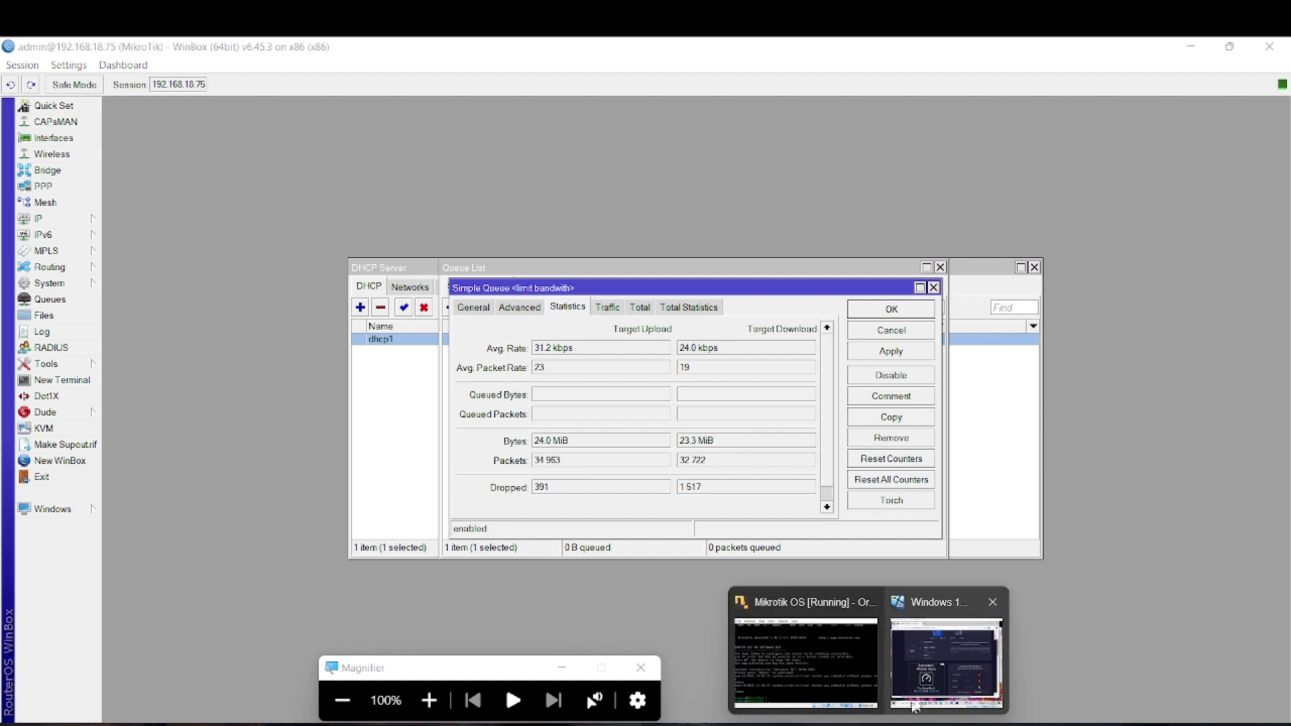
pyautogui.click(917, 695)
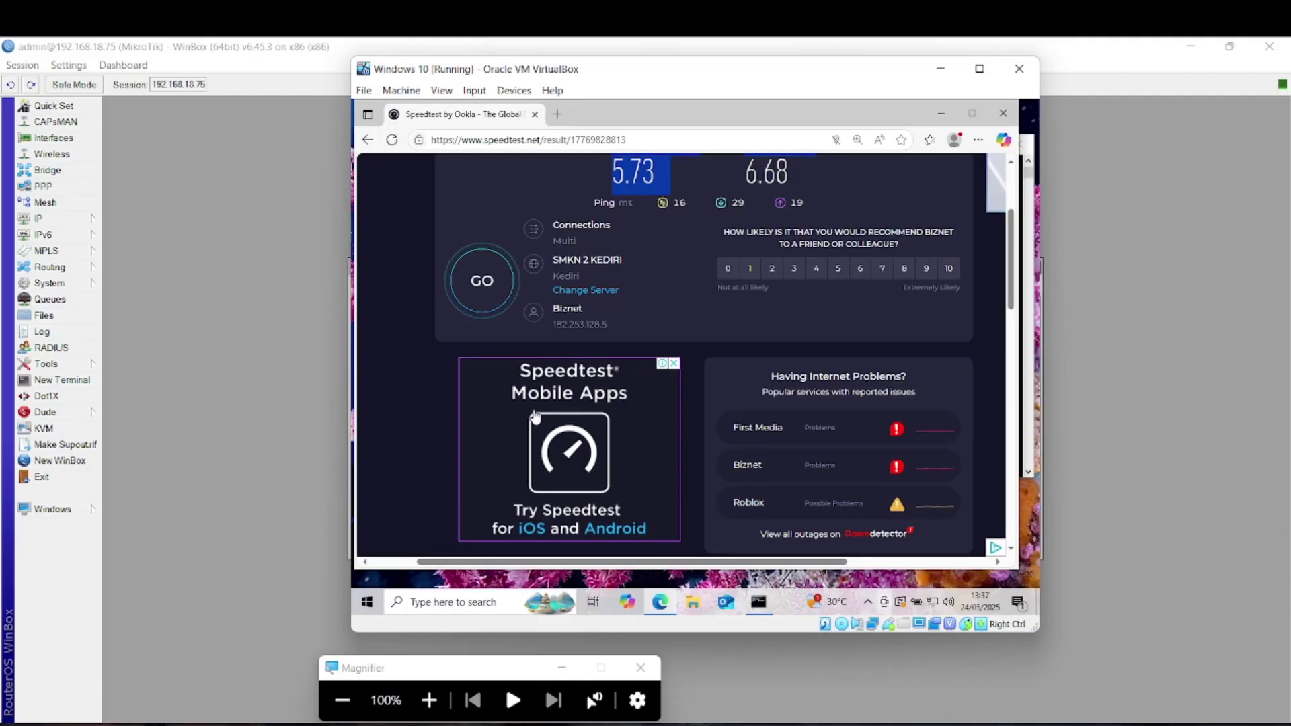
pyautogui.click(480, 294)
pyautogui.click(942, 70)
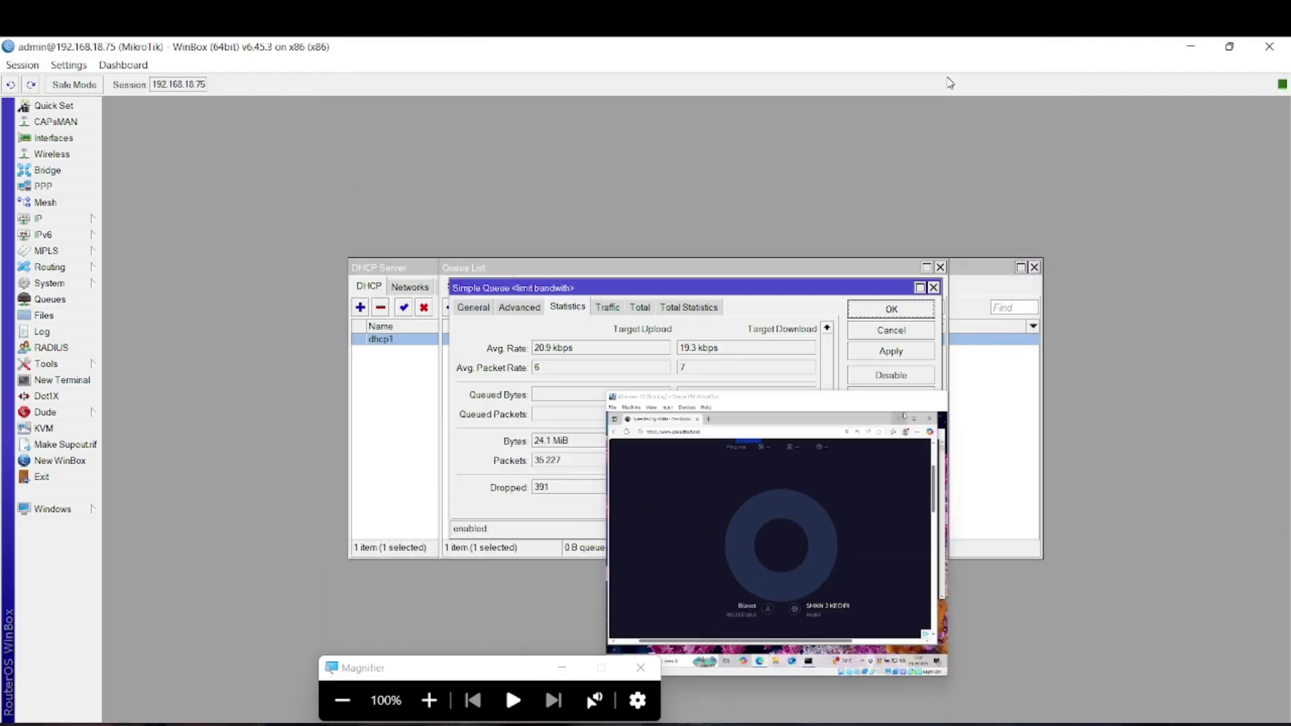
pyautogui.press('super+plus')
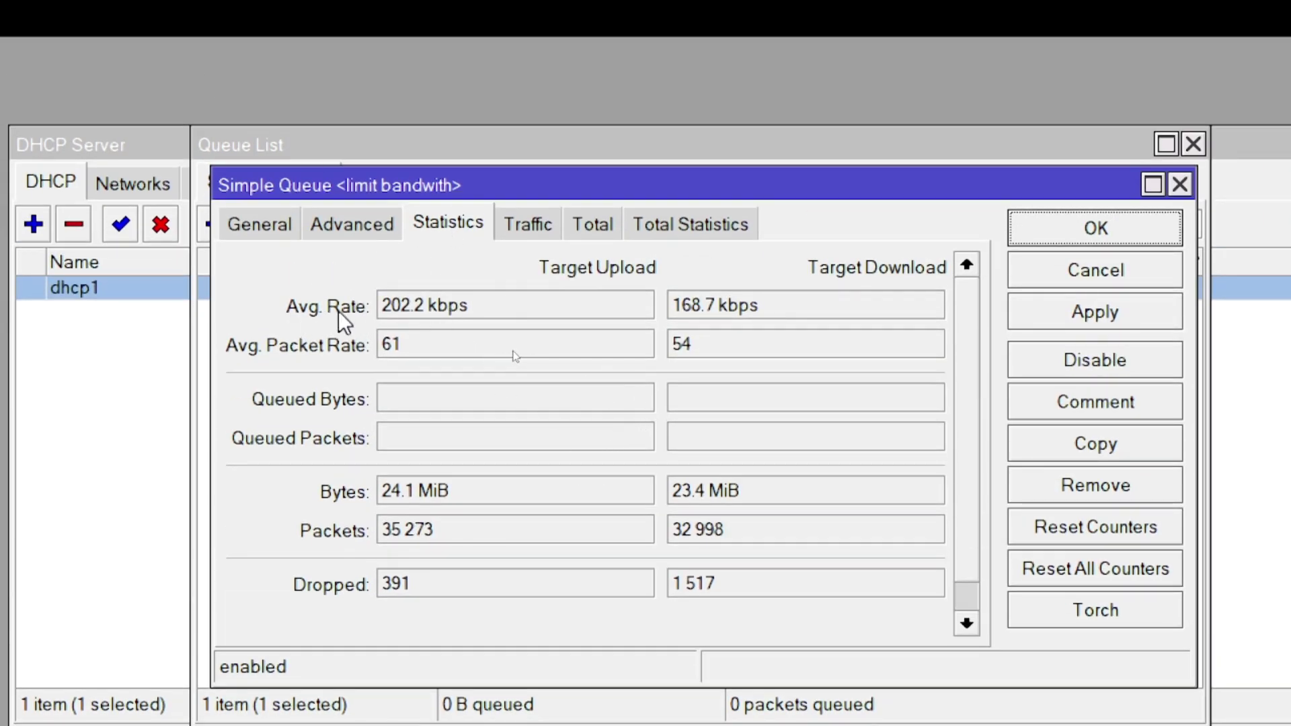
pyautogui.moveTo(522, 304); pyautogui.dragTo(411, 302)
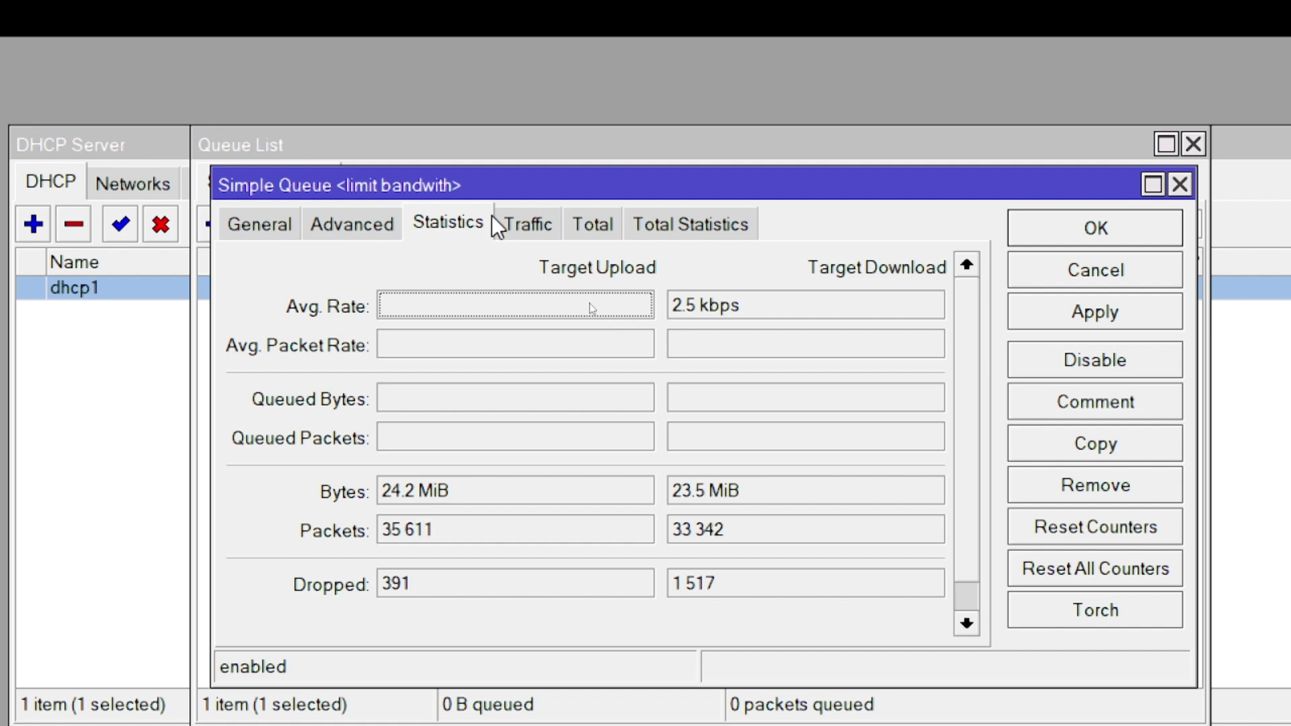
# - Examine the queue's traffic graphs for upload and download throughout the speed test
pyautogui.click(507, 226)
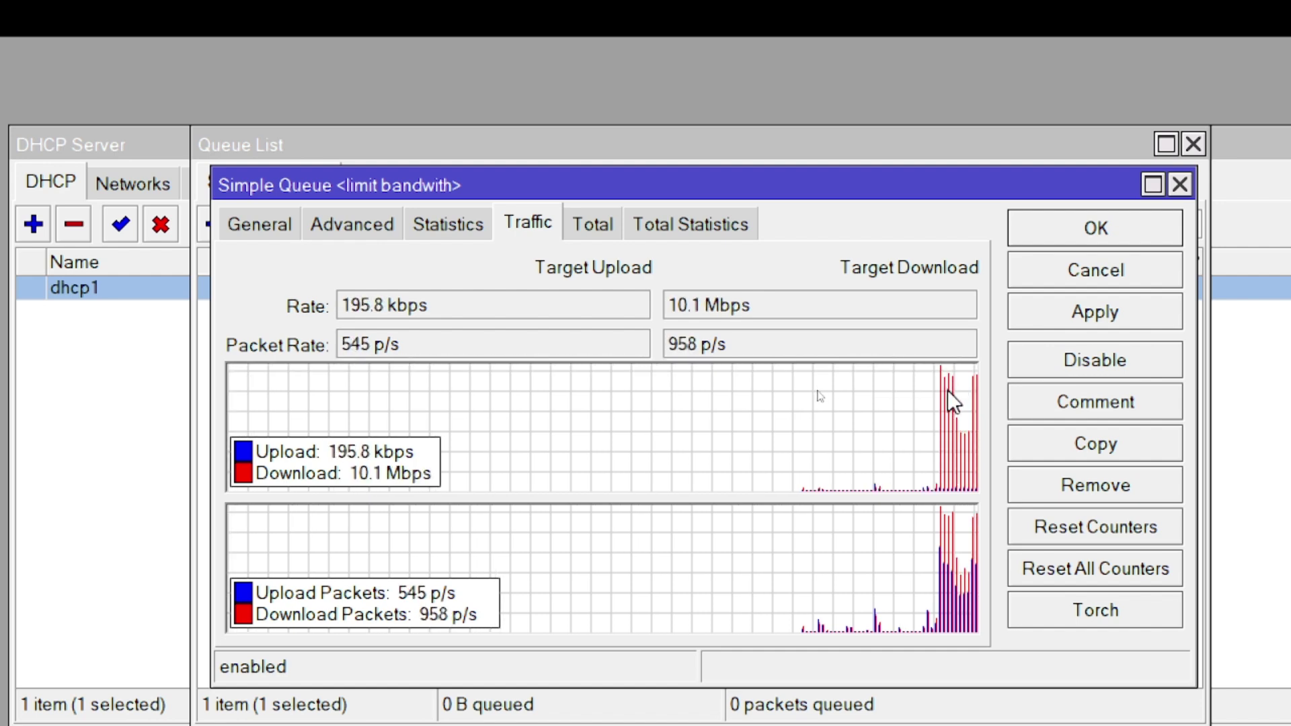
pyautogui.moveTo(947, 392)
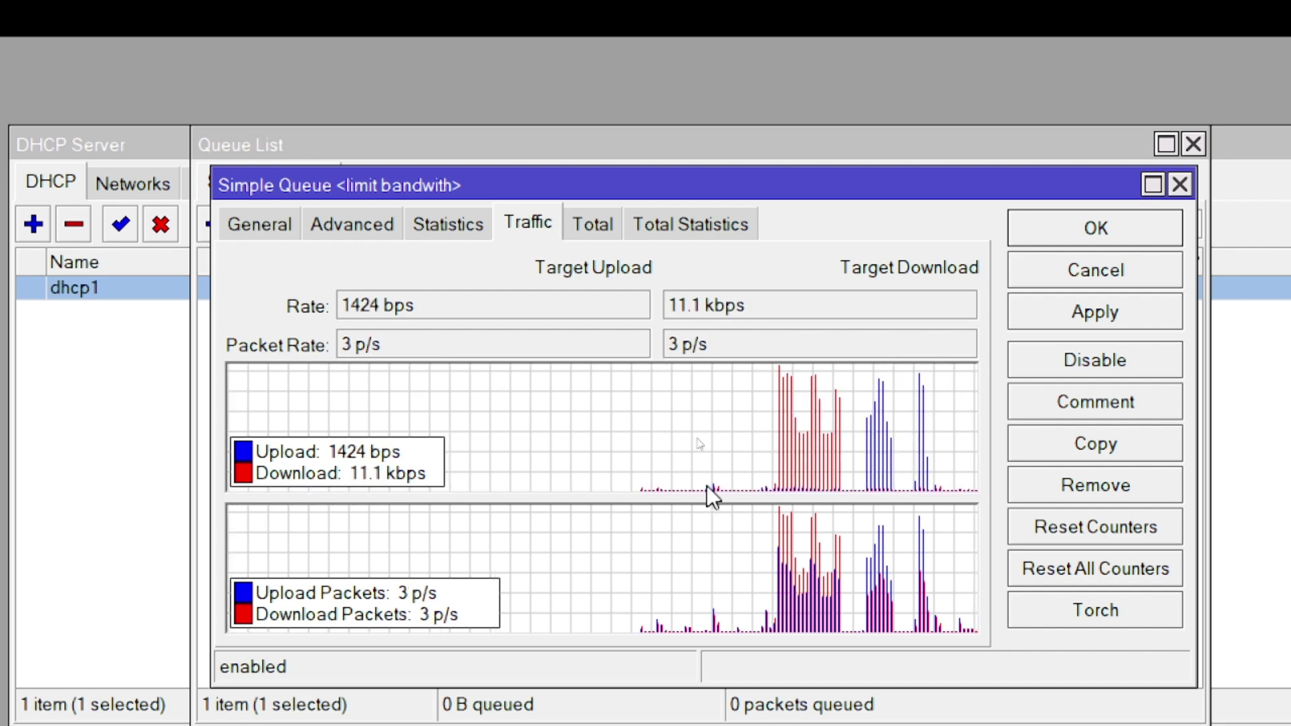
pyautogui.press('super+minus')
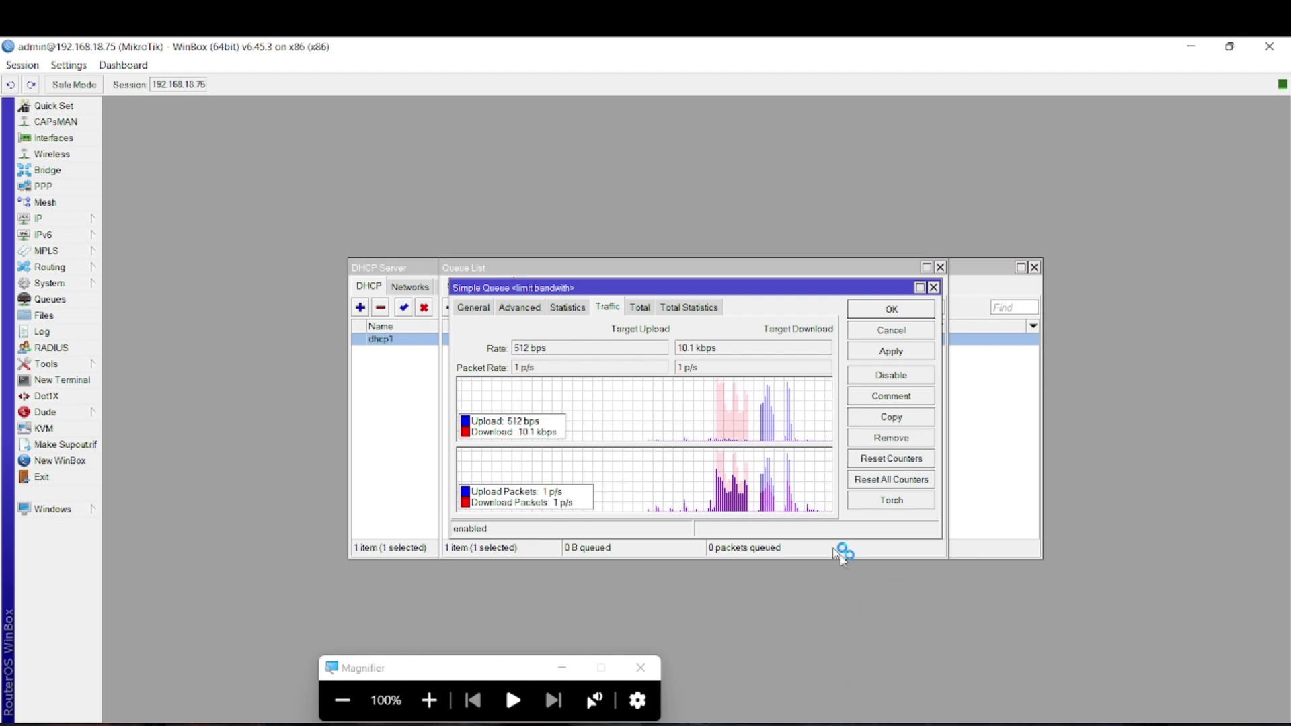
pyautogui.press('super+plus')
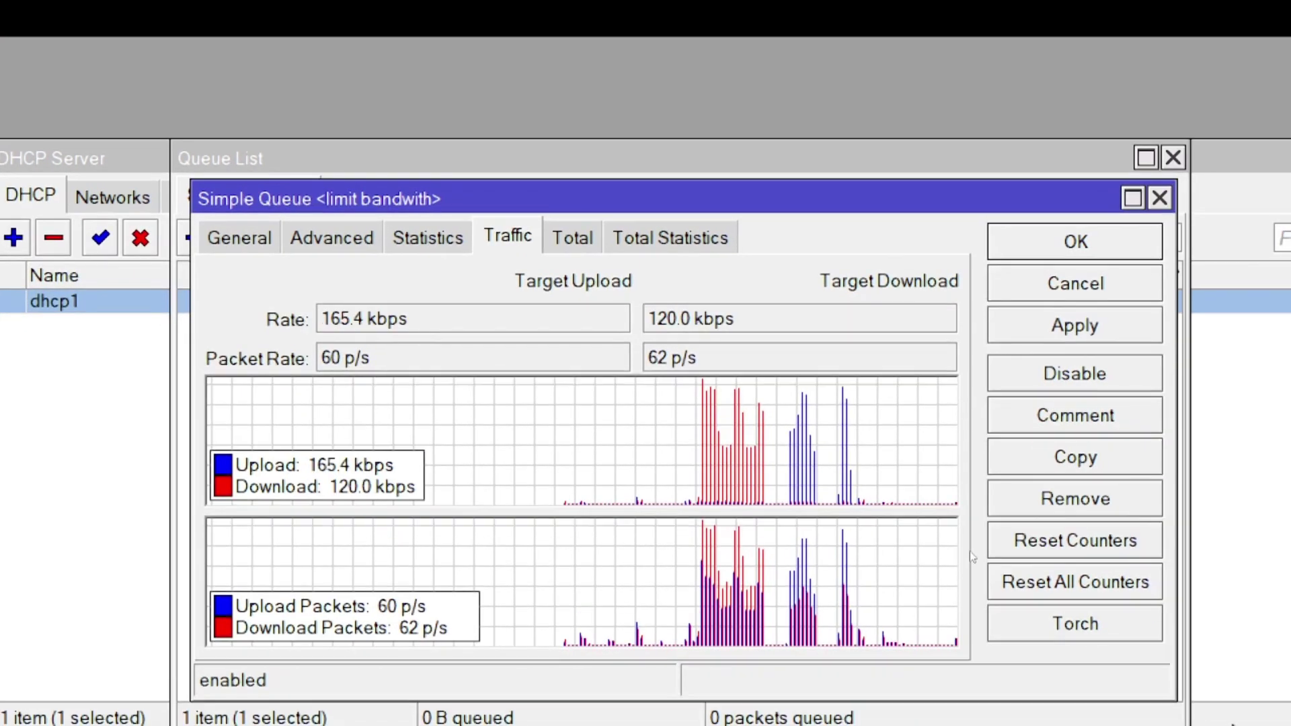
pyautogui.press('super+minus')
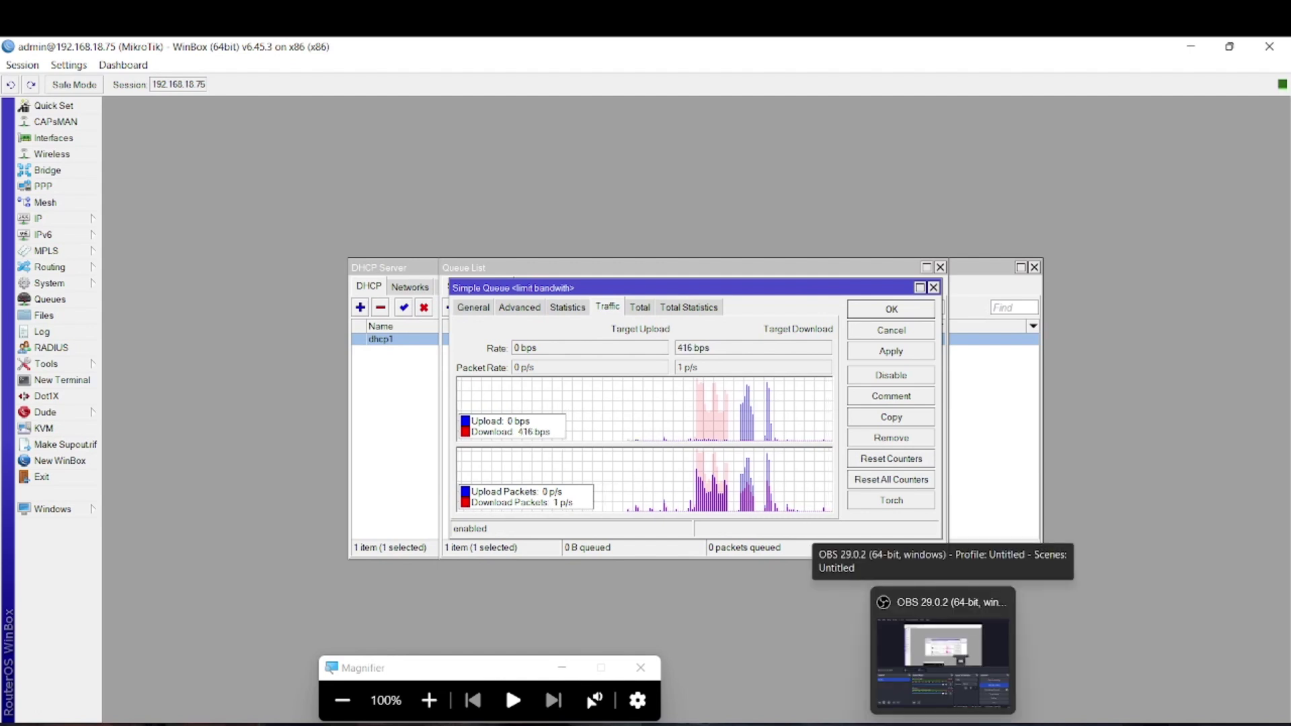
pyautogui.click(943, 724)
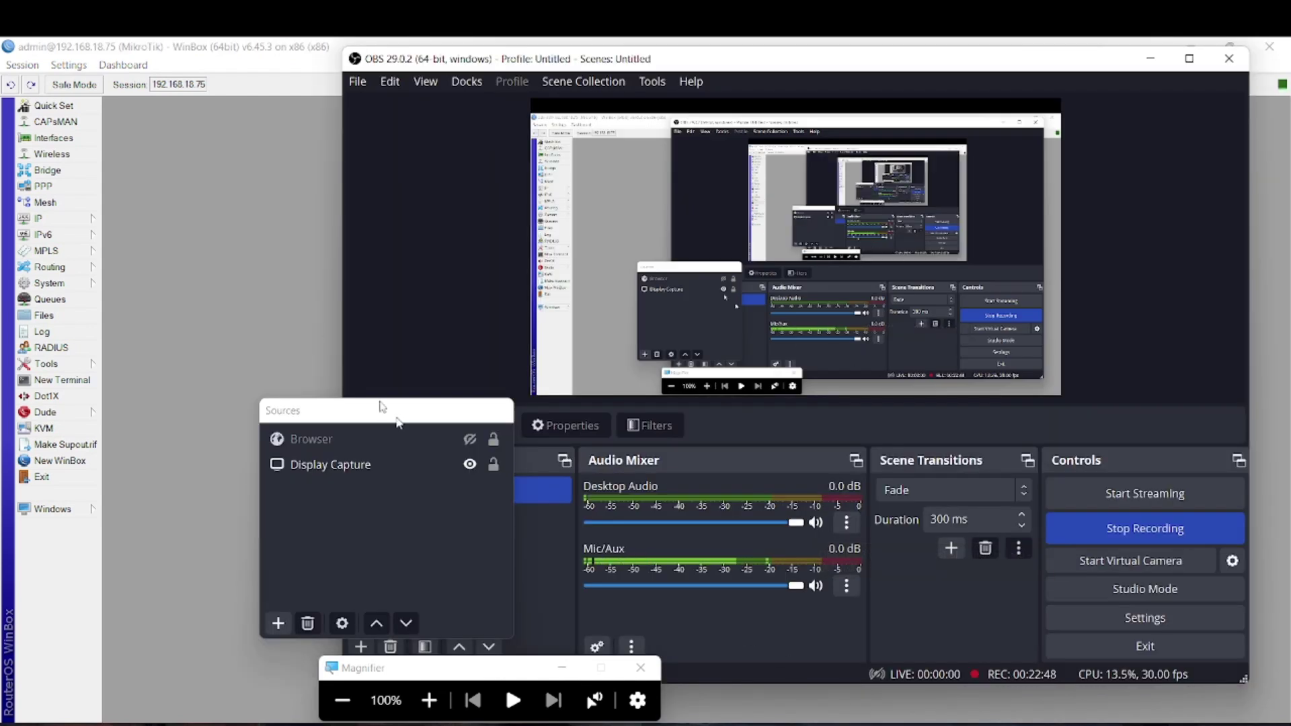
pyautogui.click(312, 332)
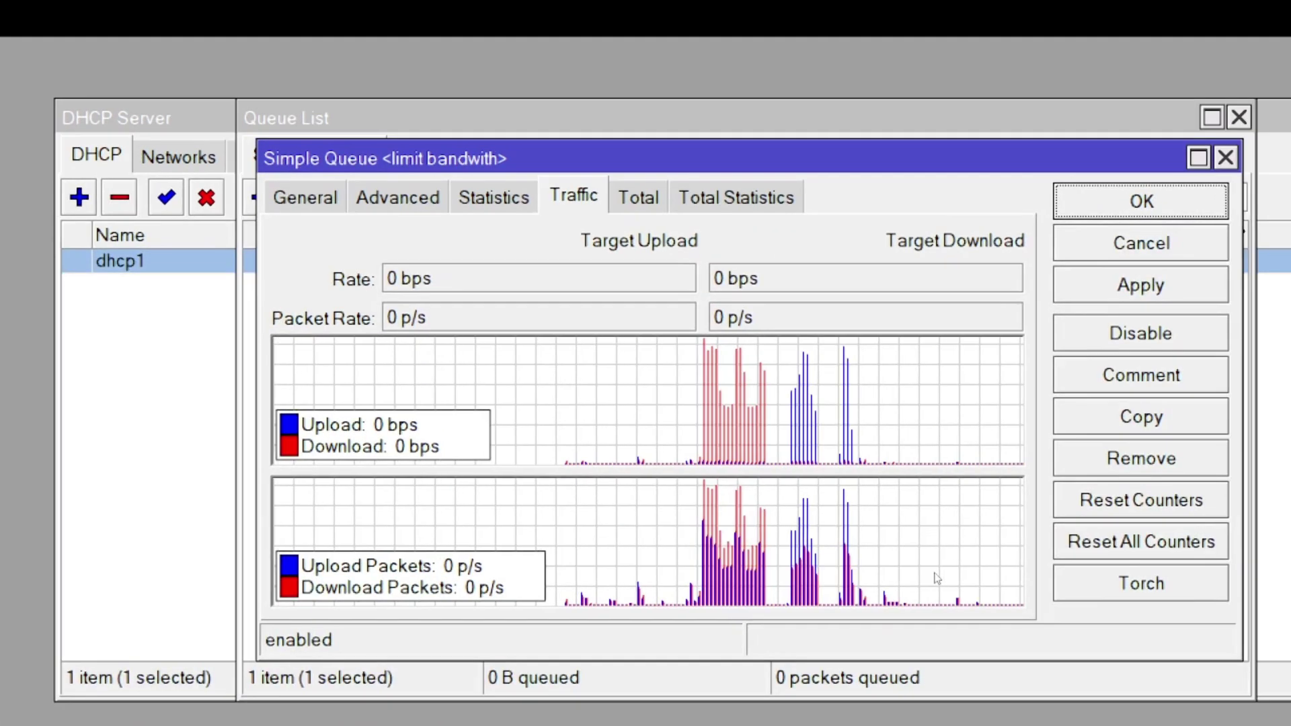
pyautogui.press('super')
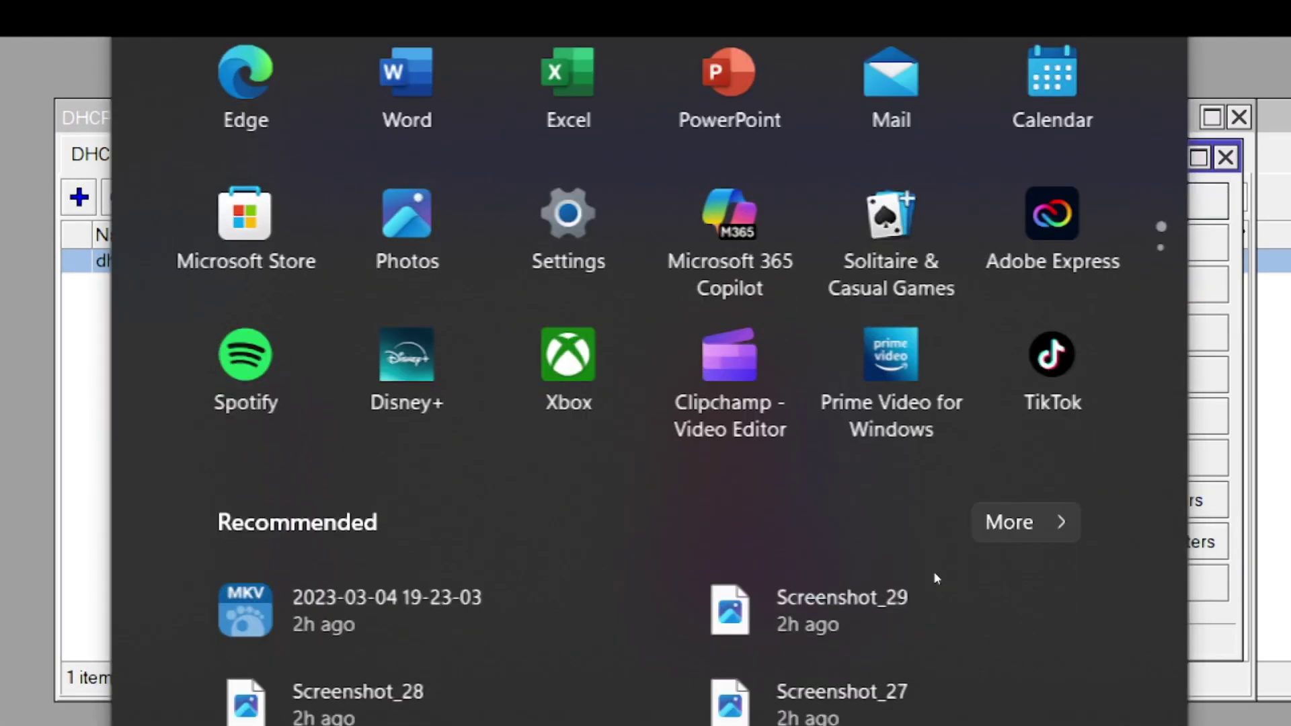
pyautogui.press('super')
pyautogui.press('super+minus')
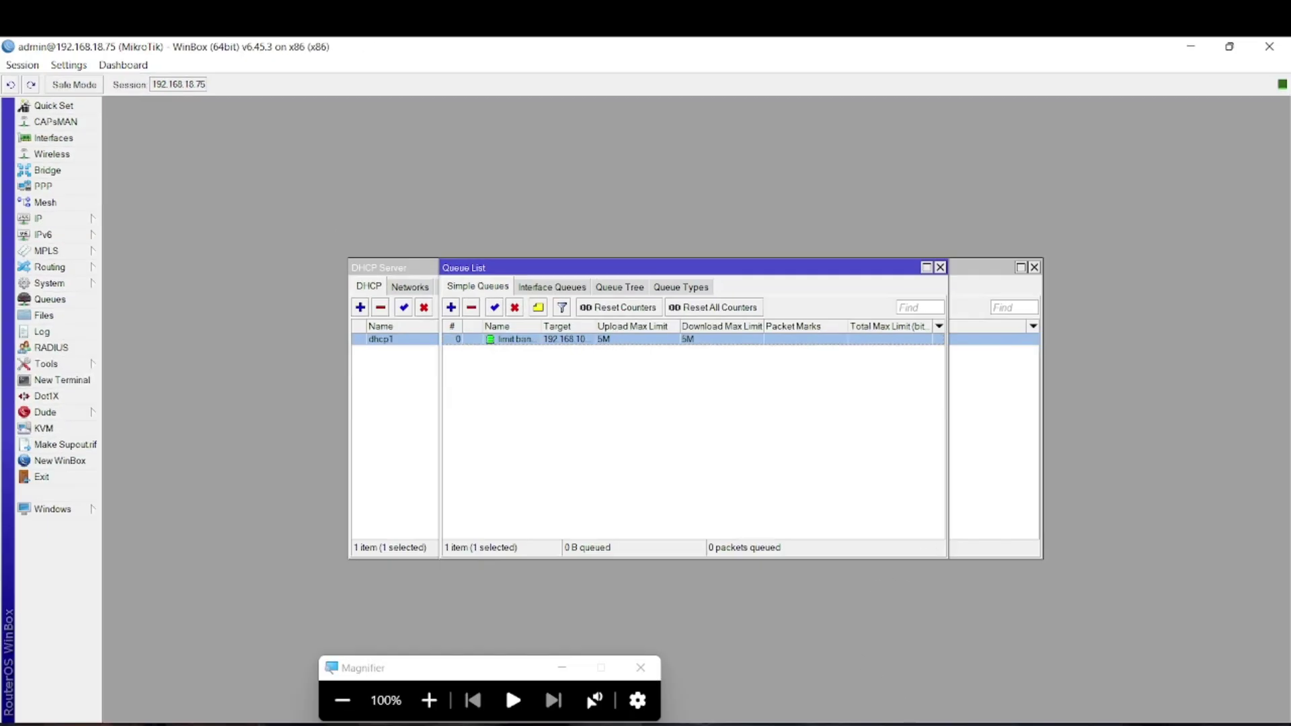
pyautogui.moveTo(942, 723)
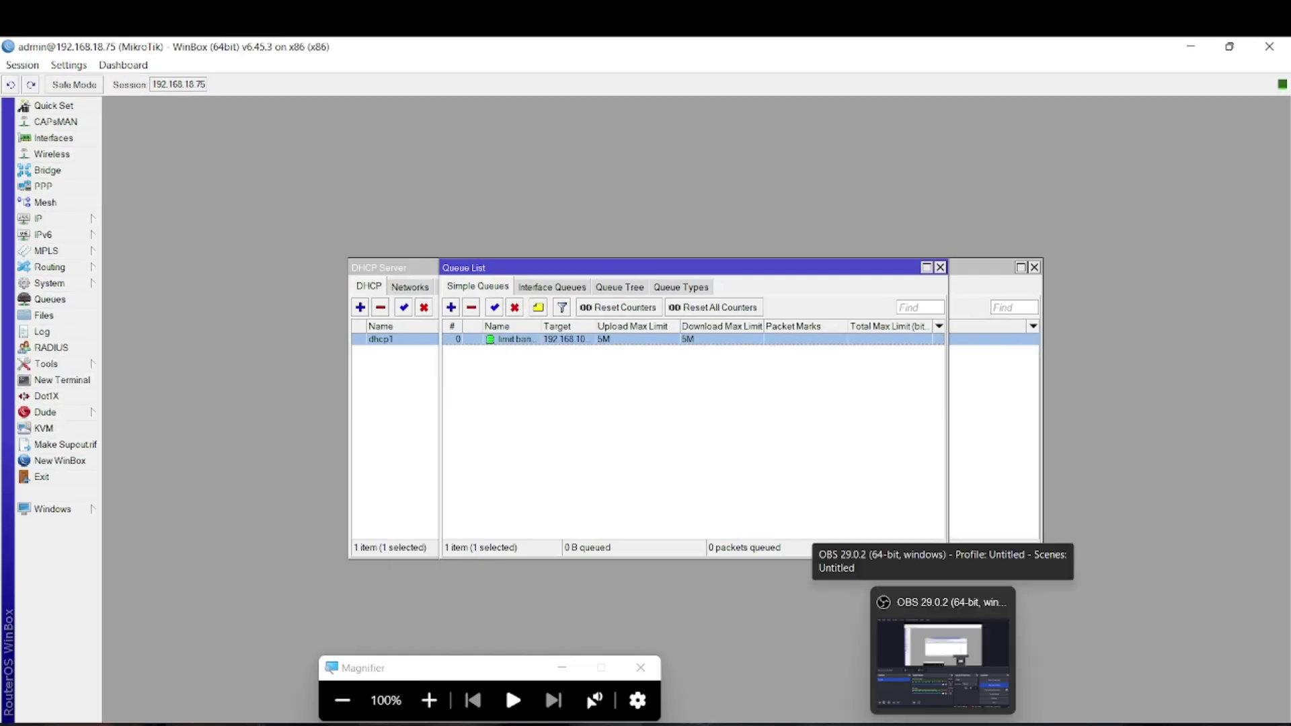